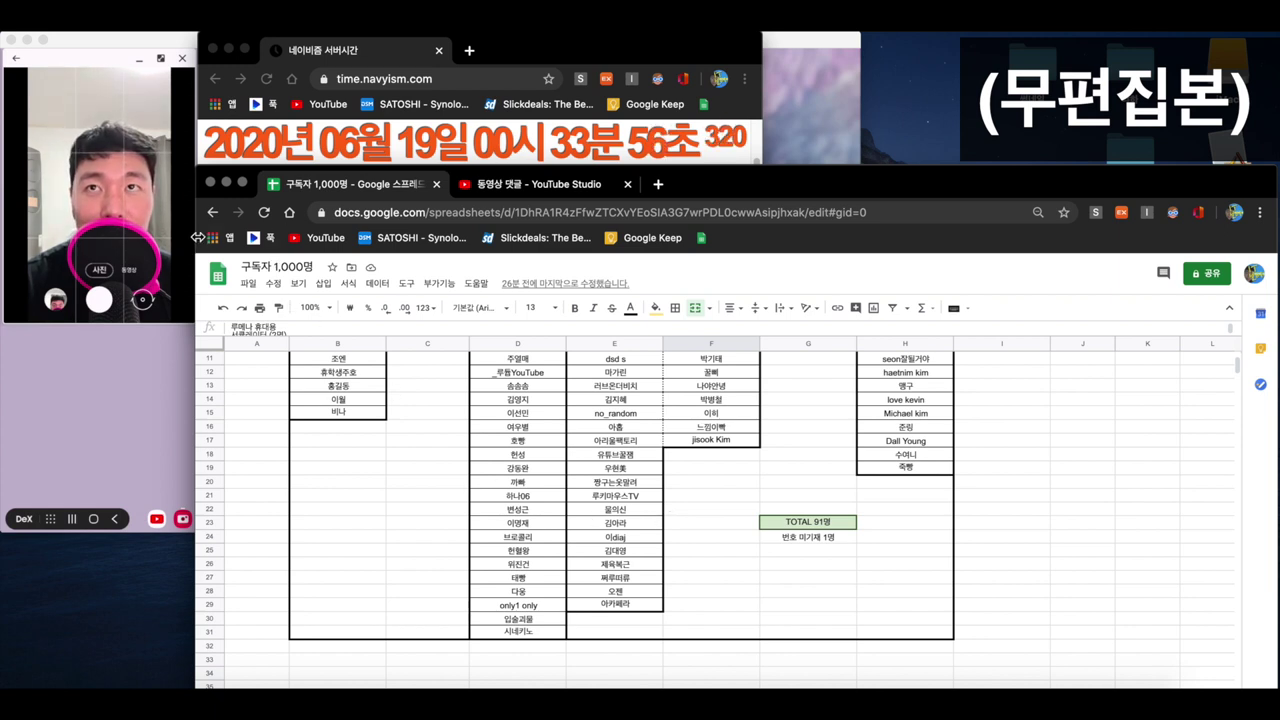
- Stretch the spreadsheet window to the left screen edge and lower its top edge to expose the clock page
drag(178, 242, 5, 230)
drag(330, 166, 330, 198)
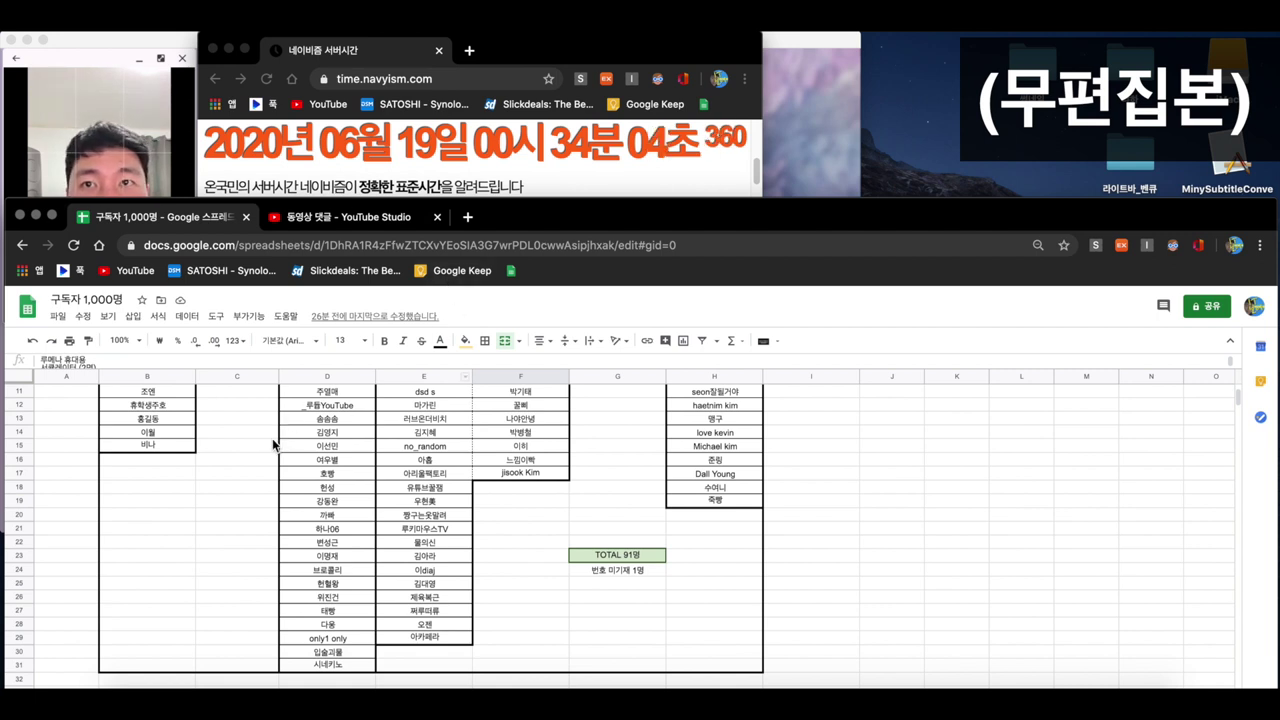
- Scroll down past the 랜덤 추첨기 table to rows 74–84 with the RANDBETWEEN and 당첨자 rows
scroll(276, 448, up, 2)
scroll(248, 455, up, 3)
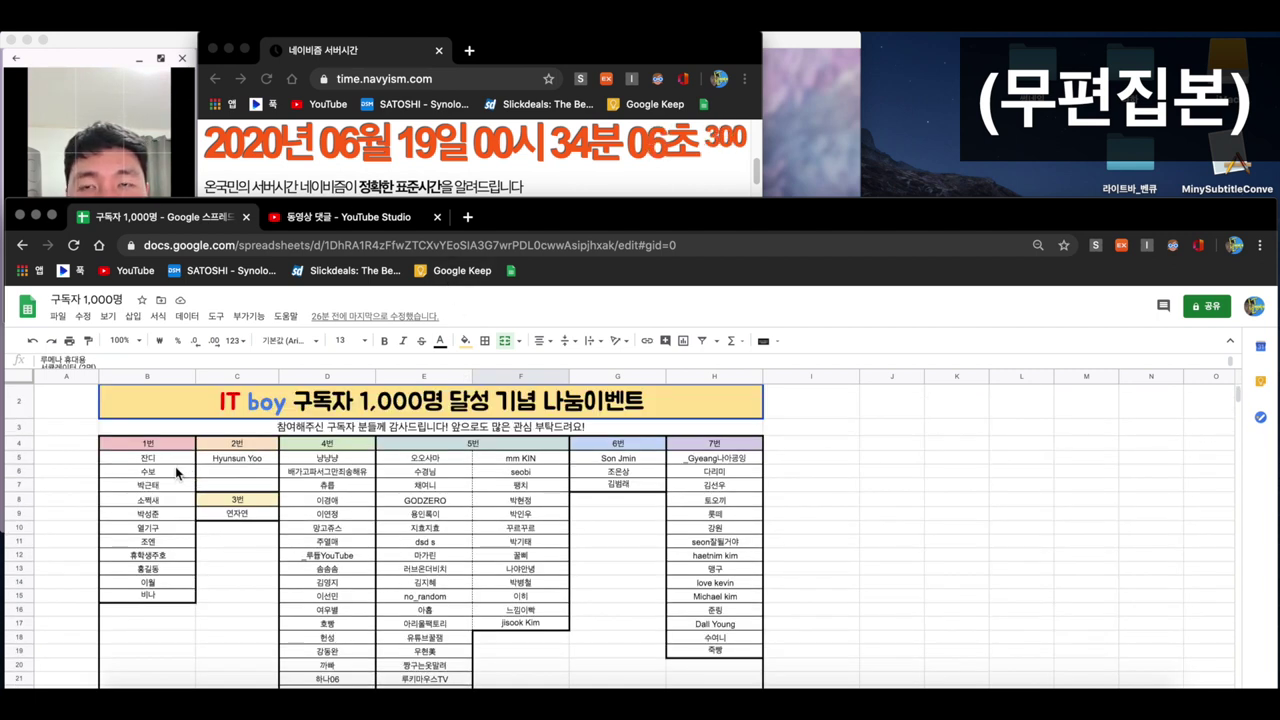
scroll(177, 466, down, 5)
scroll(181, 465, down, 8)
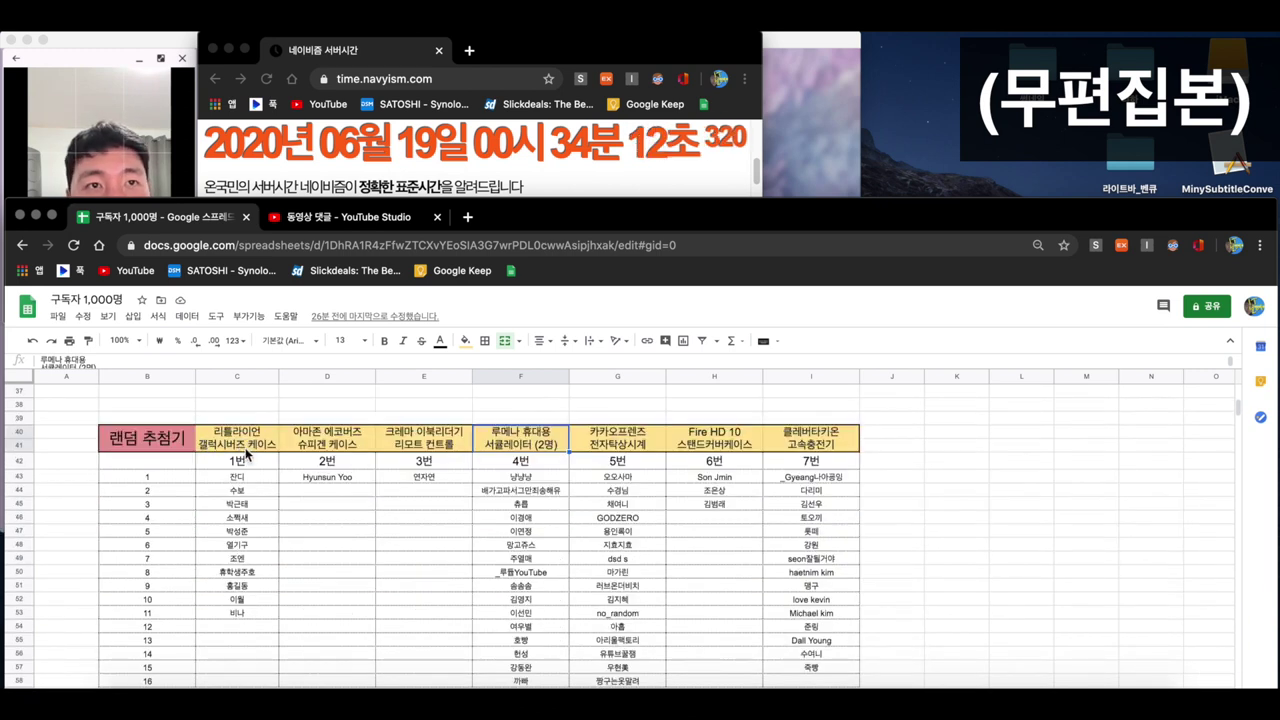
scroll(246, 454, down, 3)
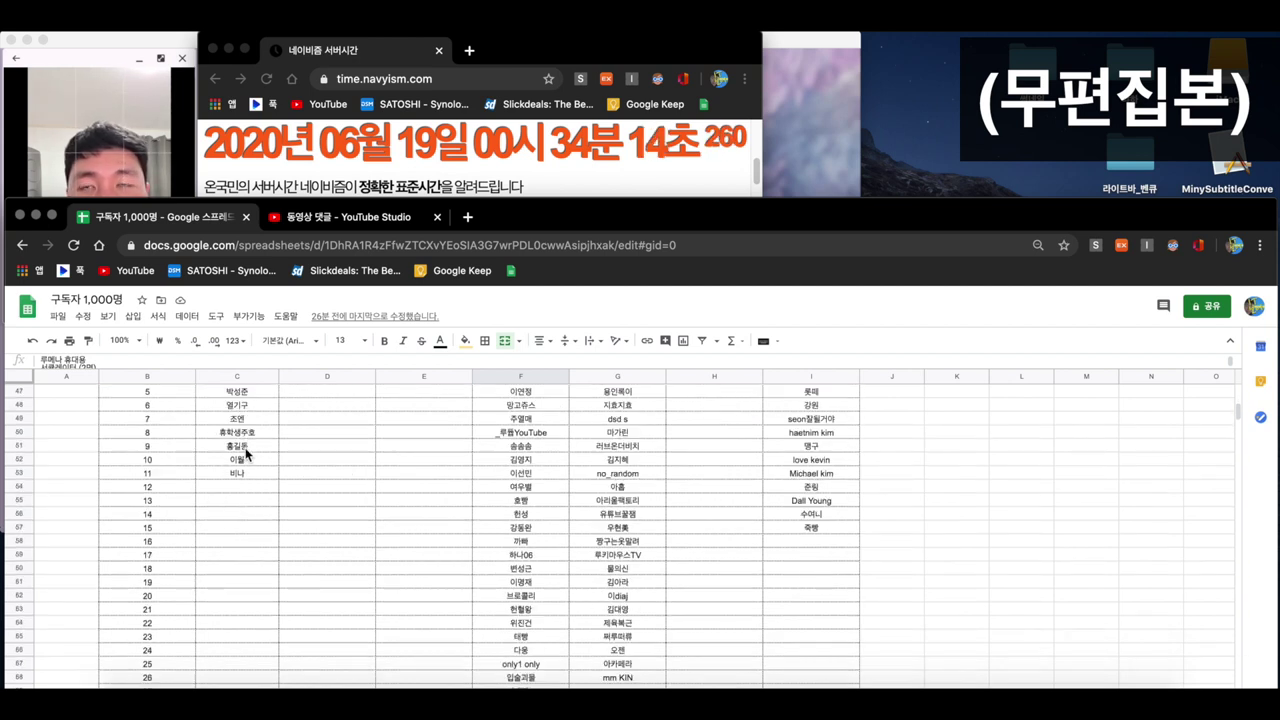
scroll(246, 454, down, 8)
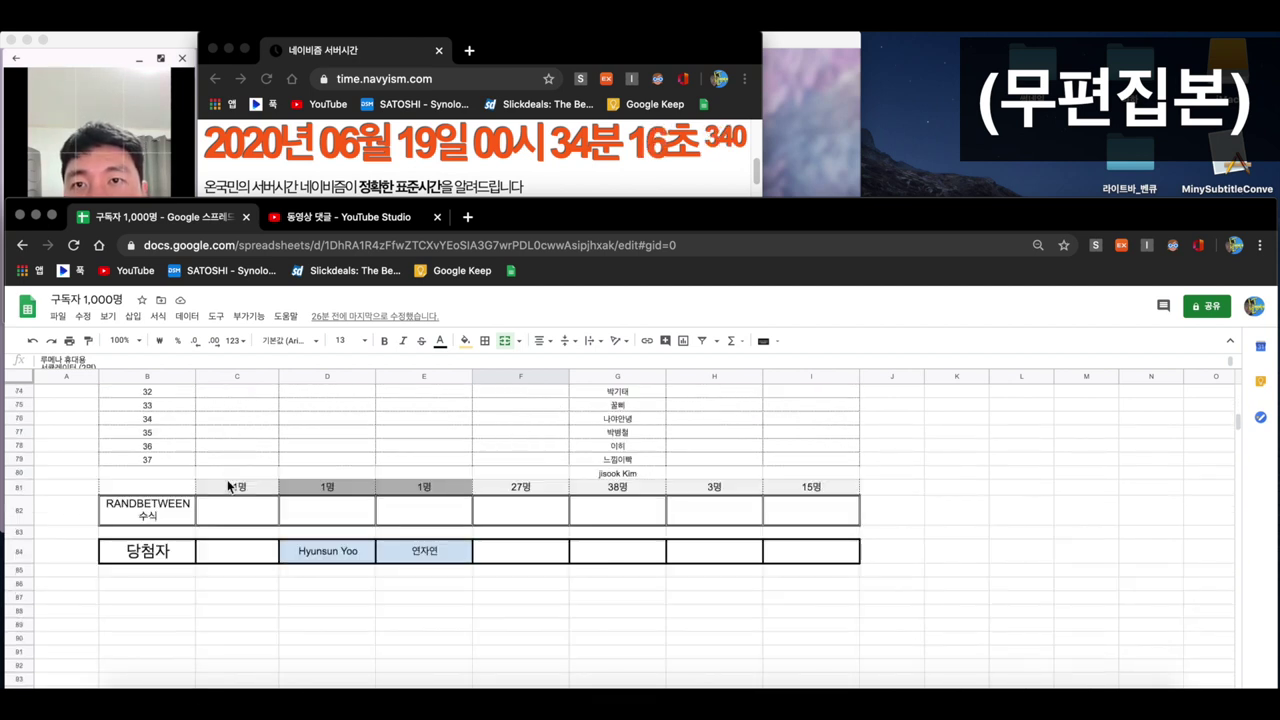
- Enter =RANDBETWEEN(1,11) in C82 for the 11-entrant prize, drawing 6, and reselect the cell
click(222, 510)
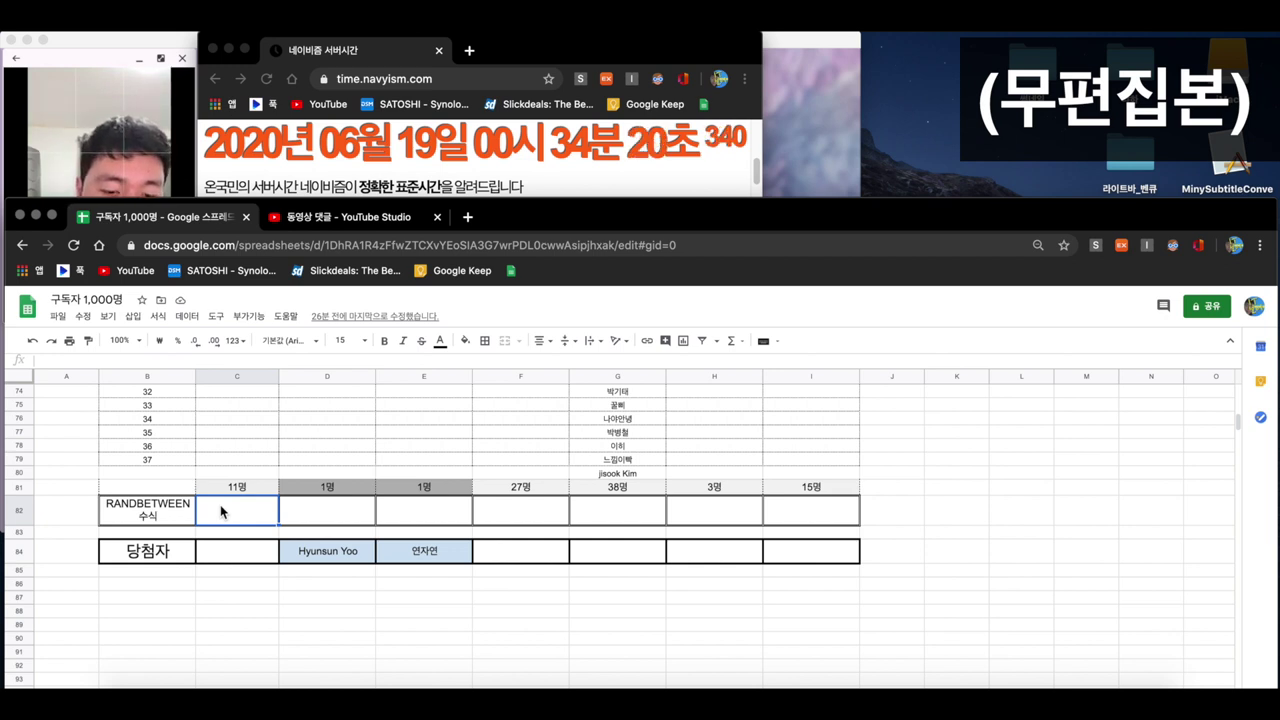
text(=)
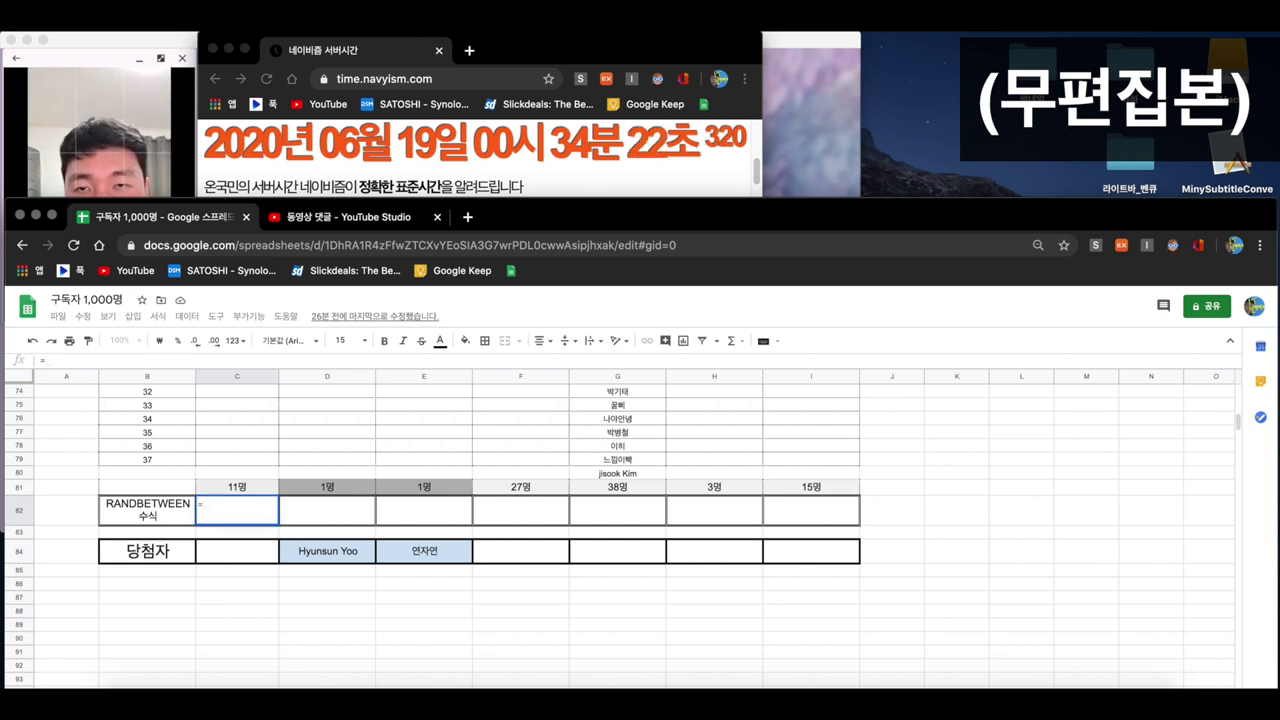
text(ra)
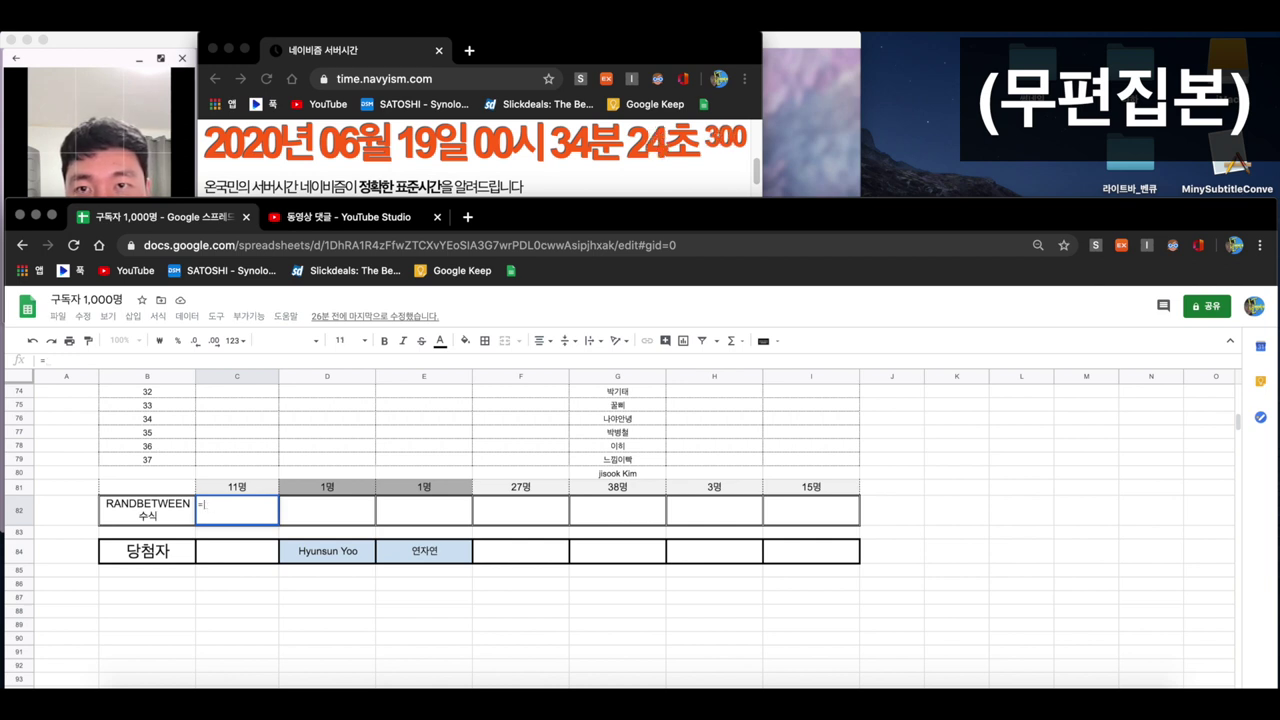
text(ndb)
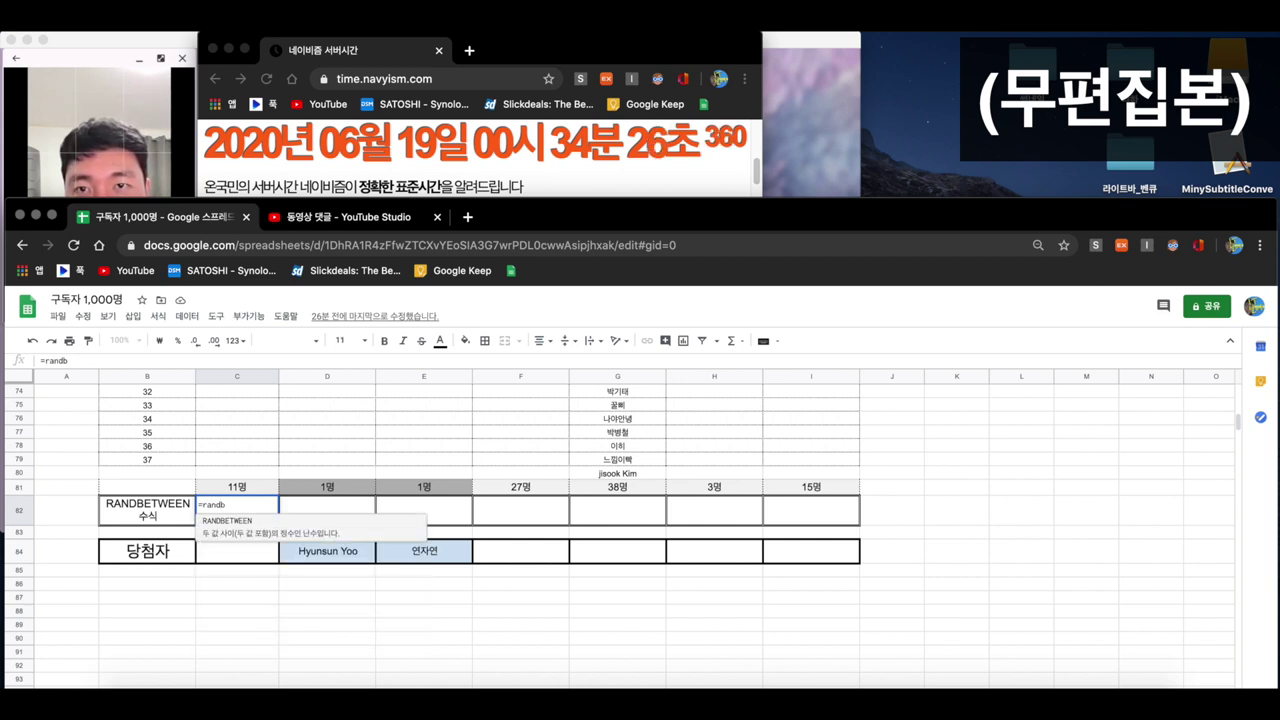
click(226, 536)
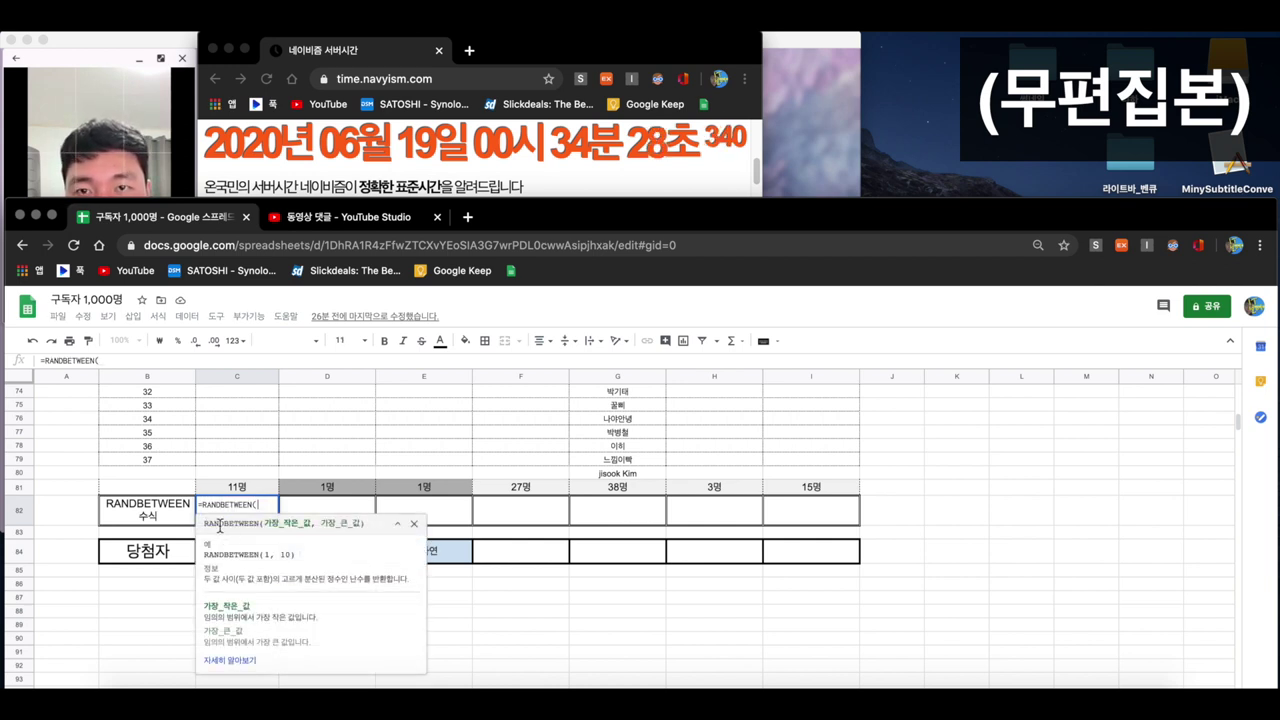
scroll(189, 461, up, 5)
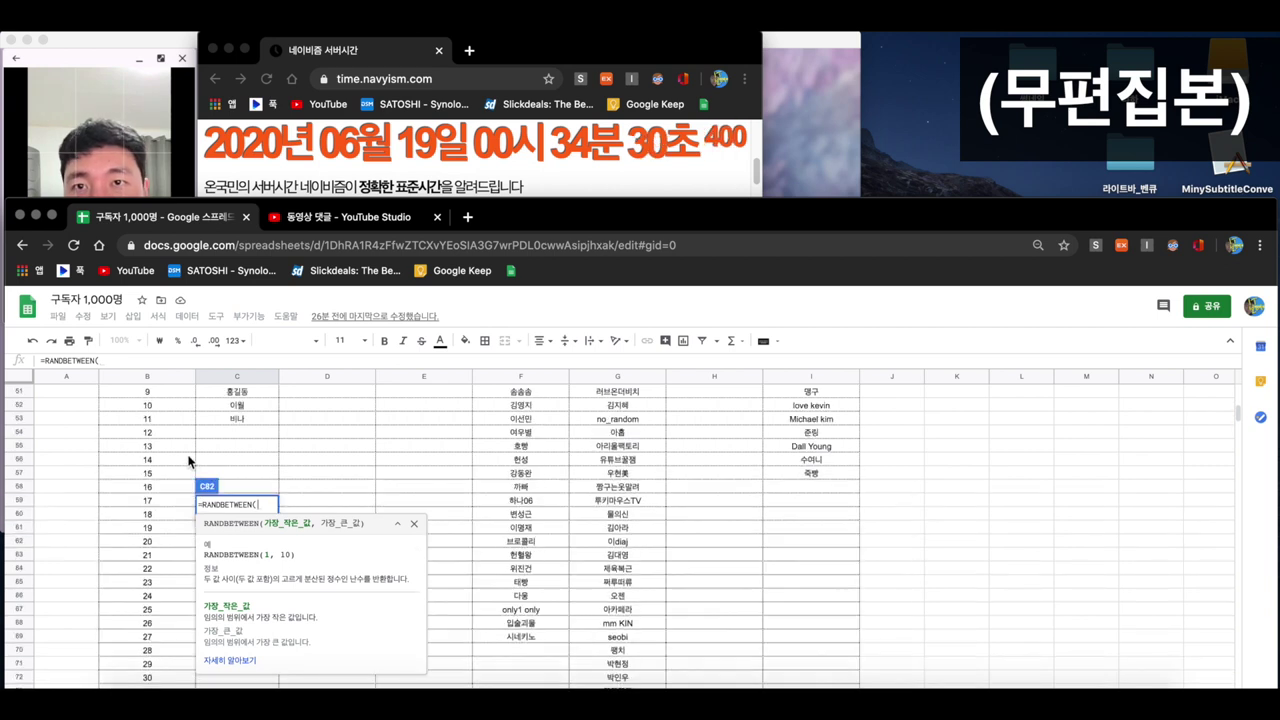
scroll(189, 461, up, 2)
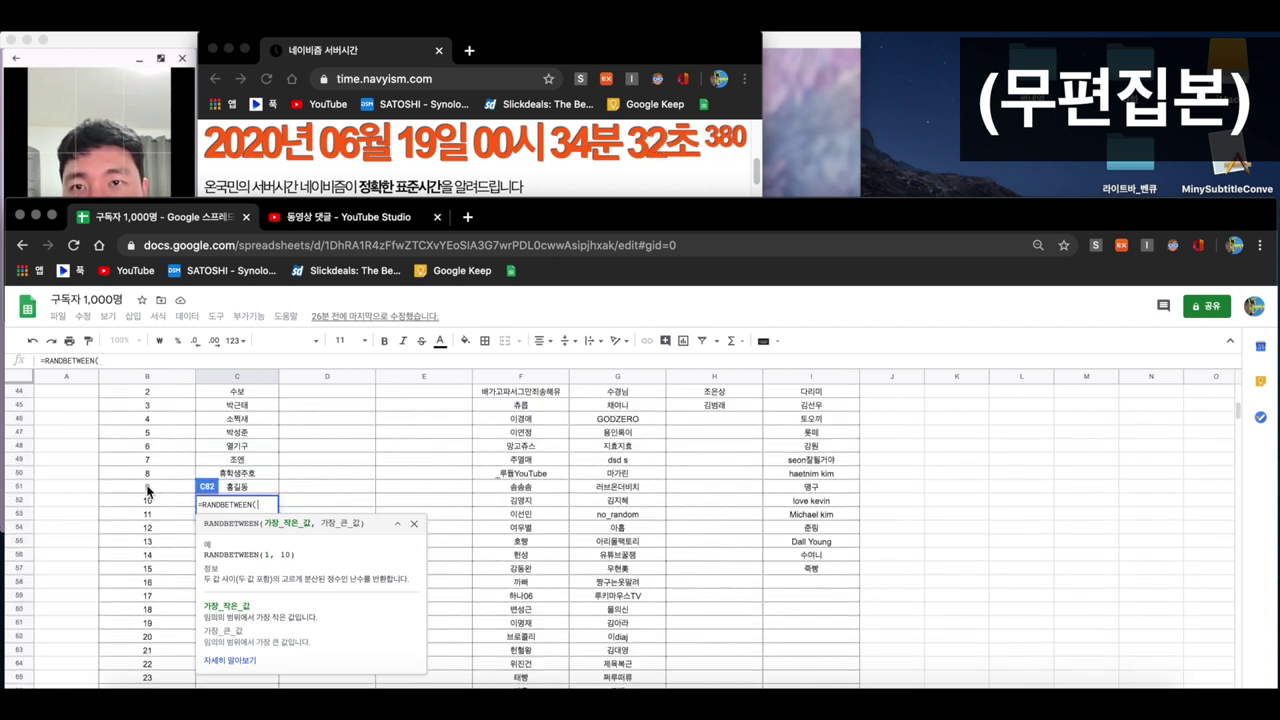
scroll(163, 483, down, 2)
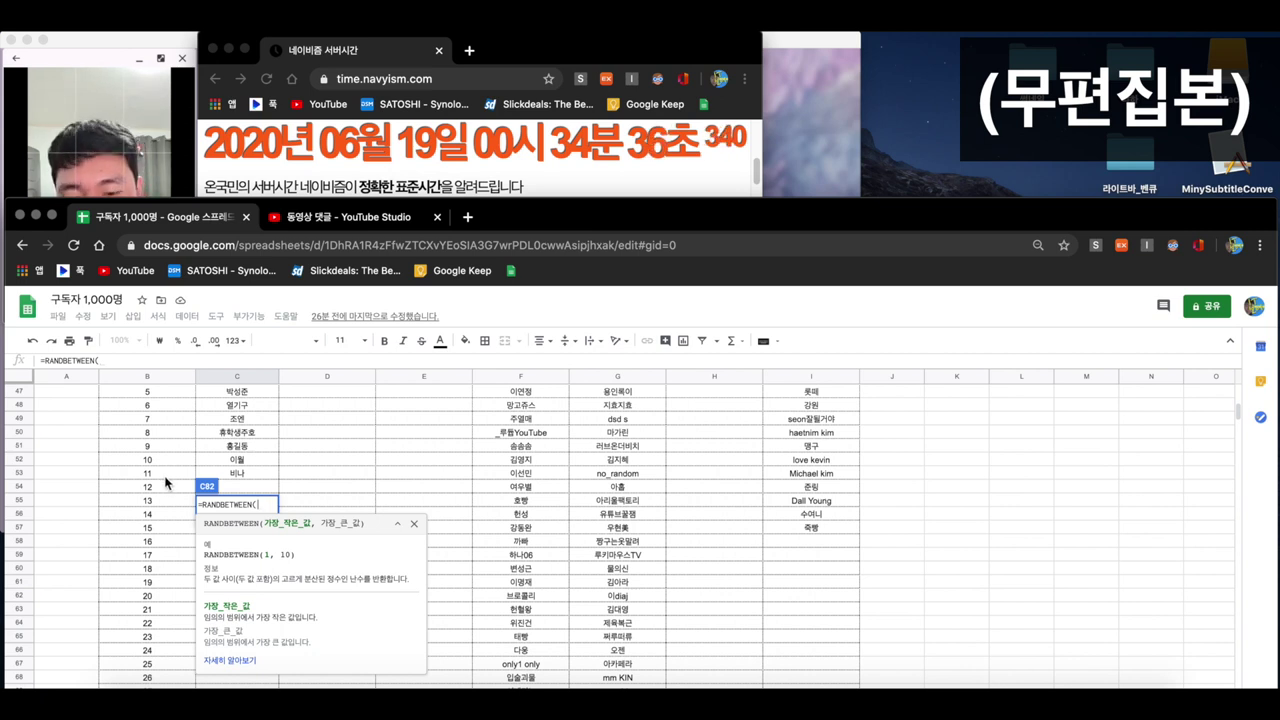
text(1)
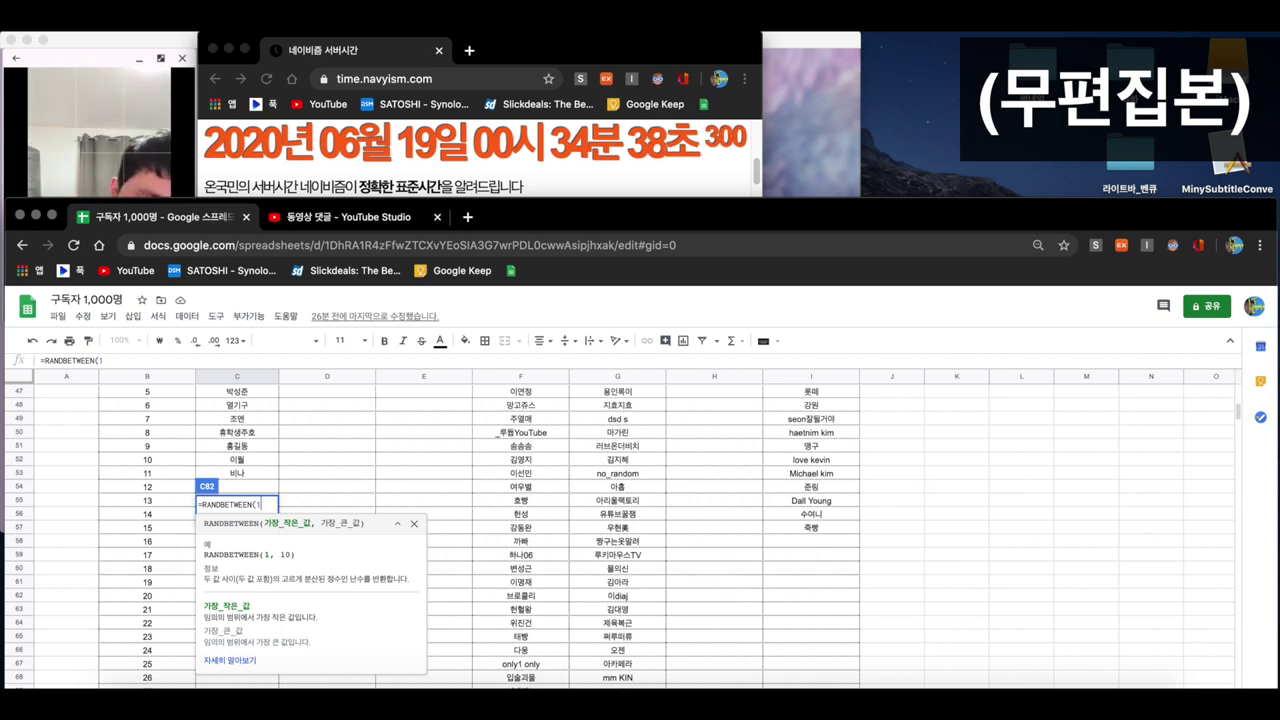
text(,11)
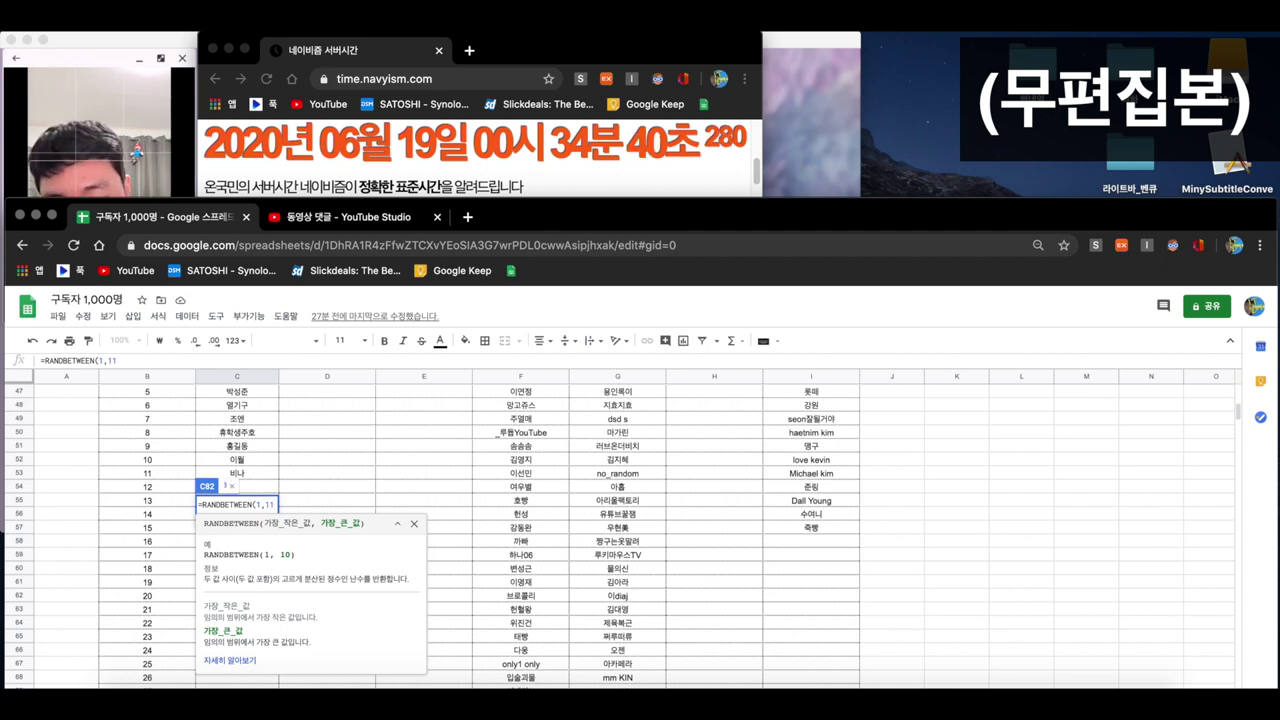
text())
key(Return)
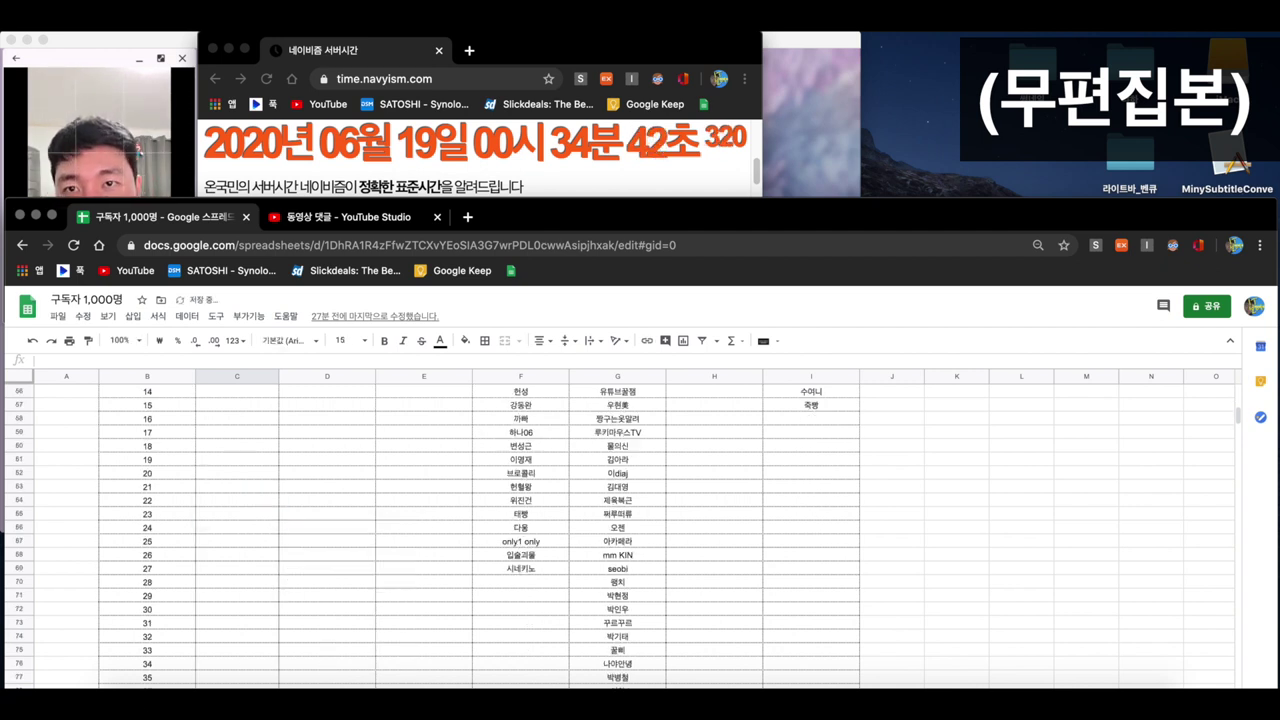
scroll(240, 560, down, 5)
scroll(240, 575, up, 1)
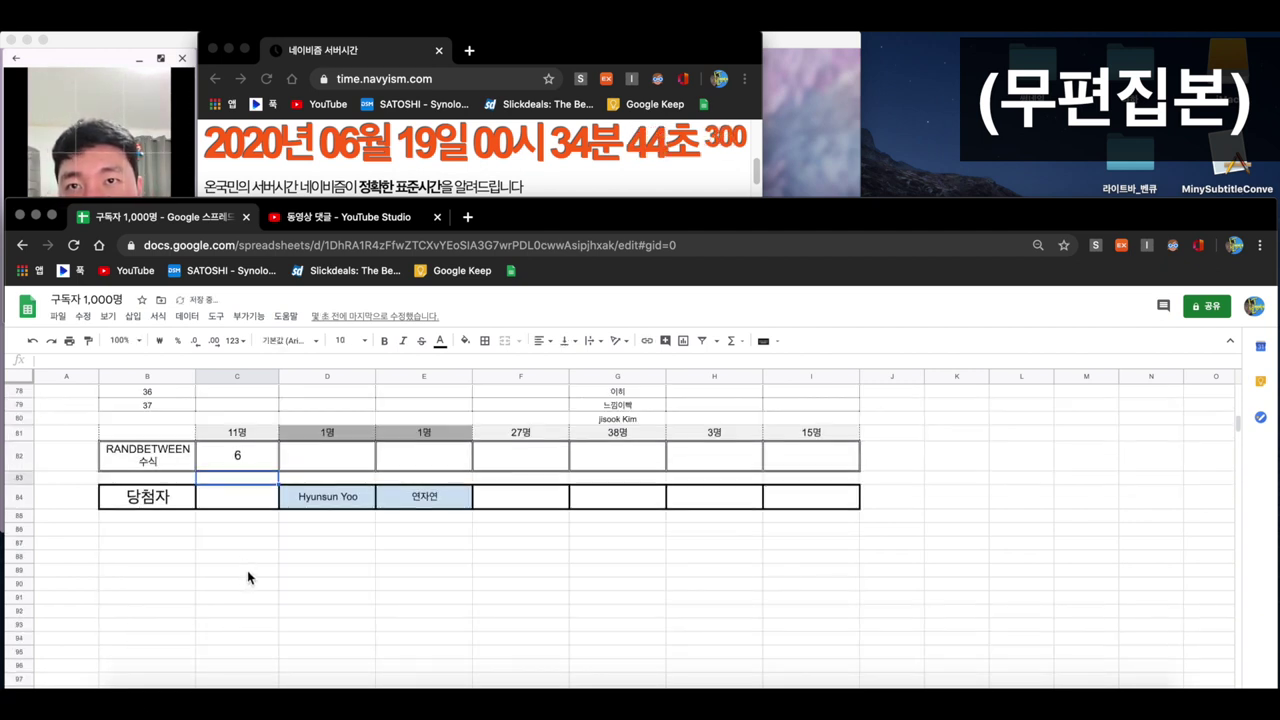
key(Up)
scroll(243, 461, up, 5)
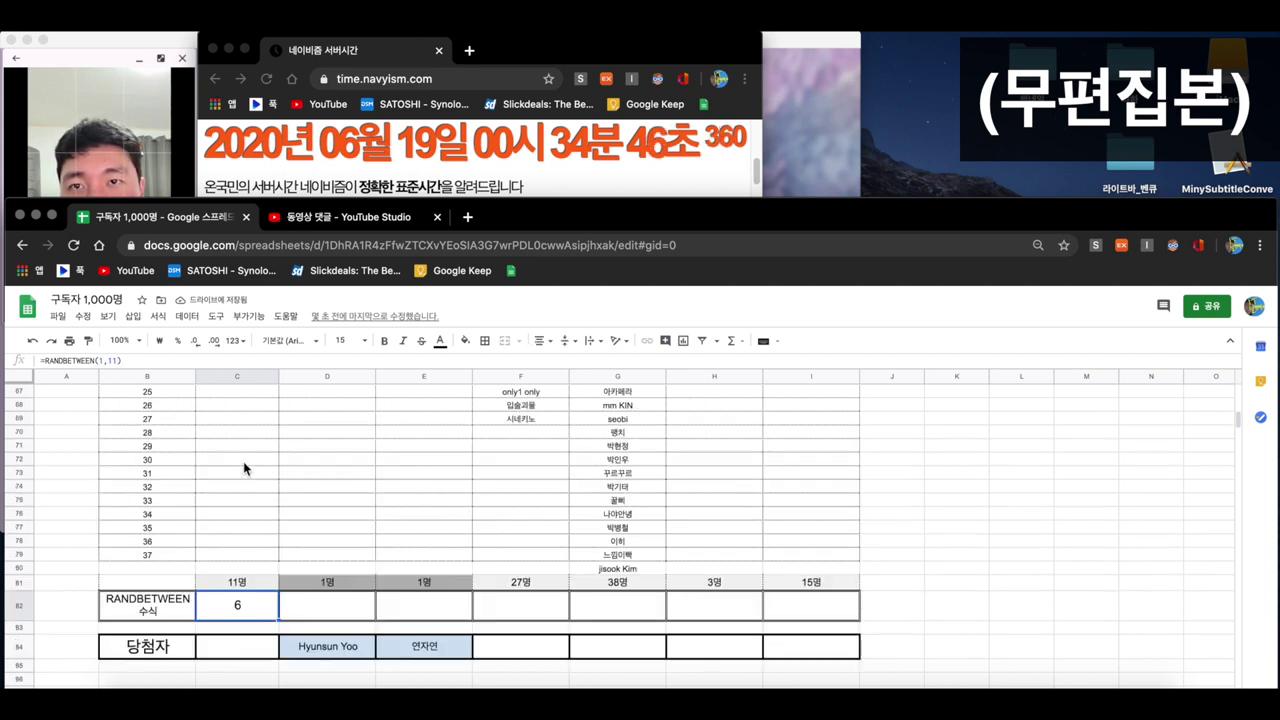
scroll(243, 461, up, 4)
- Write entrant 6's nickname with 님 into C84, then clear the draw formula from C82
click(229, 419)
scroll(249, 453, down, 10)
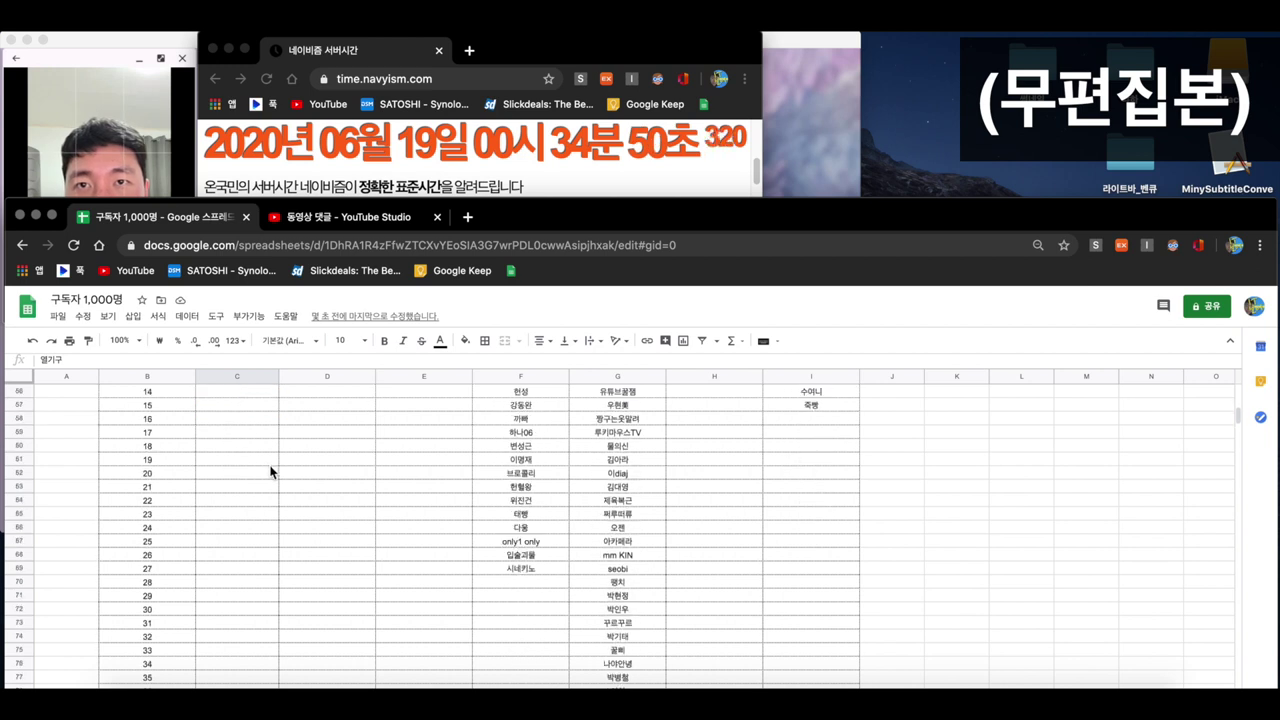
click(244, 538)
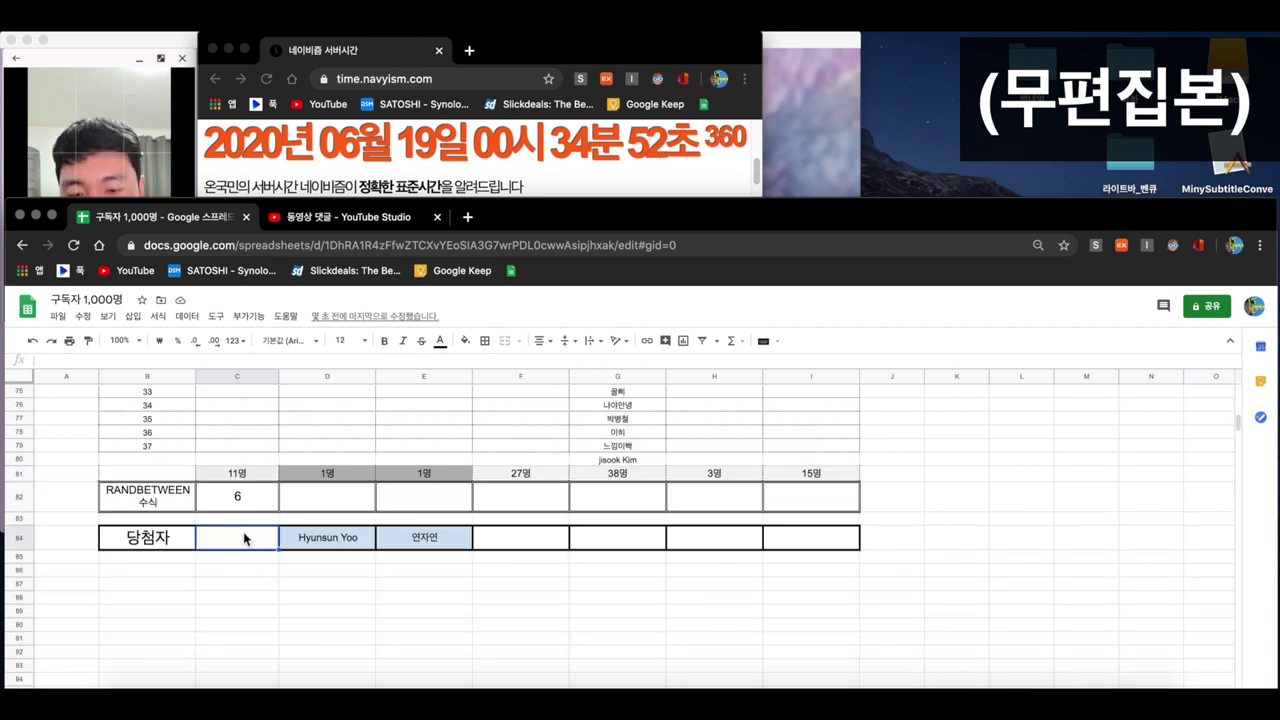
text(duf열기구님)
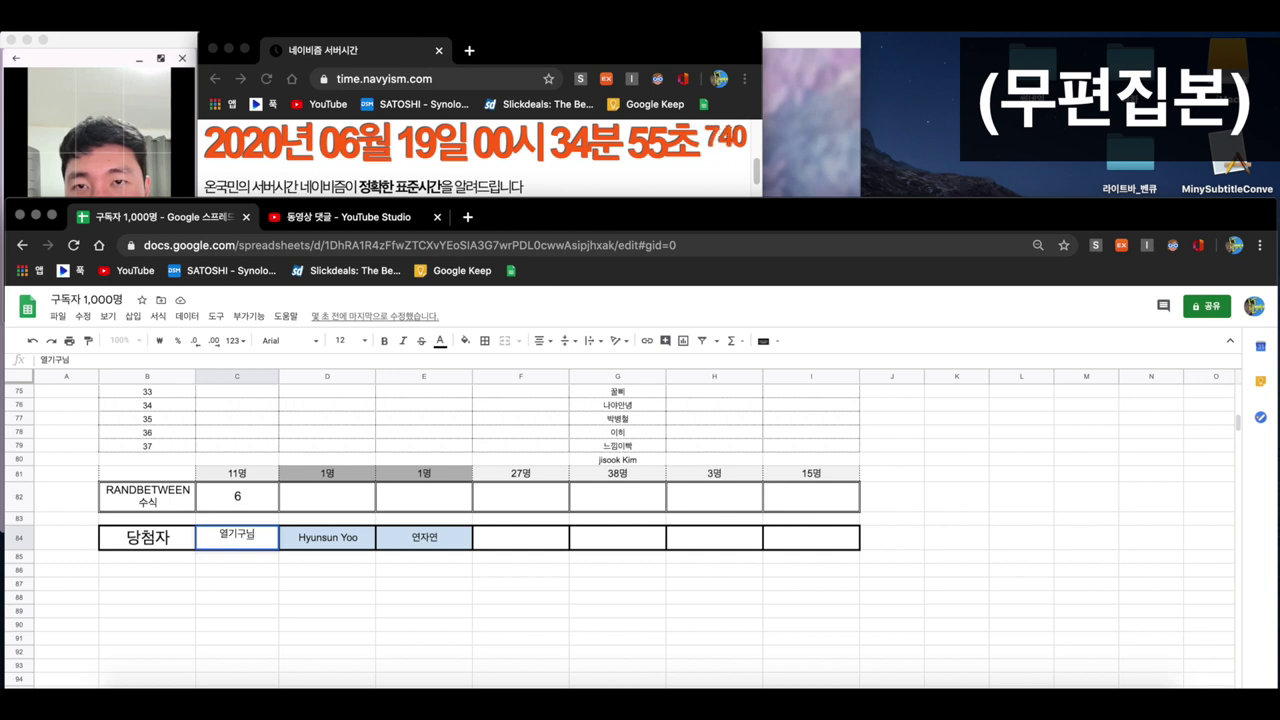
key(Return)
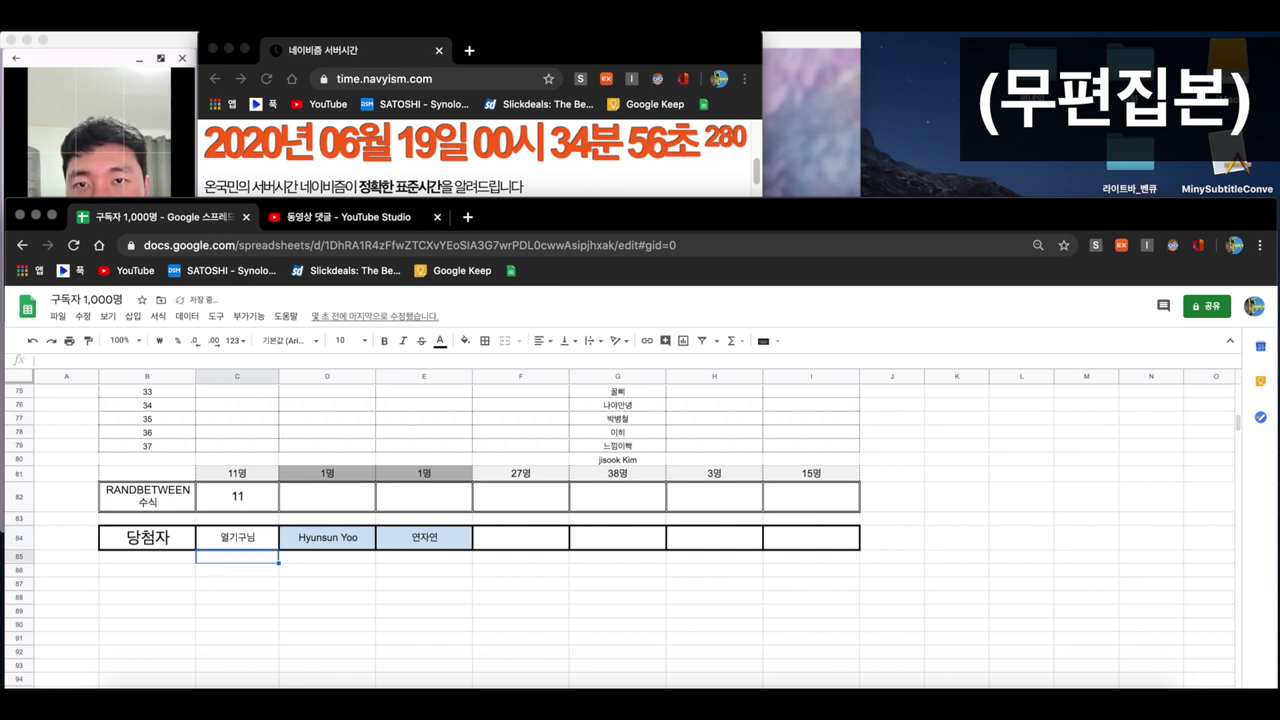
click(244, 498)
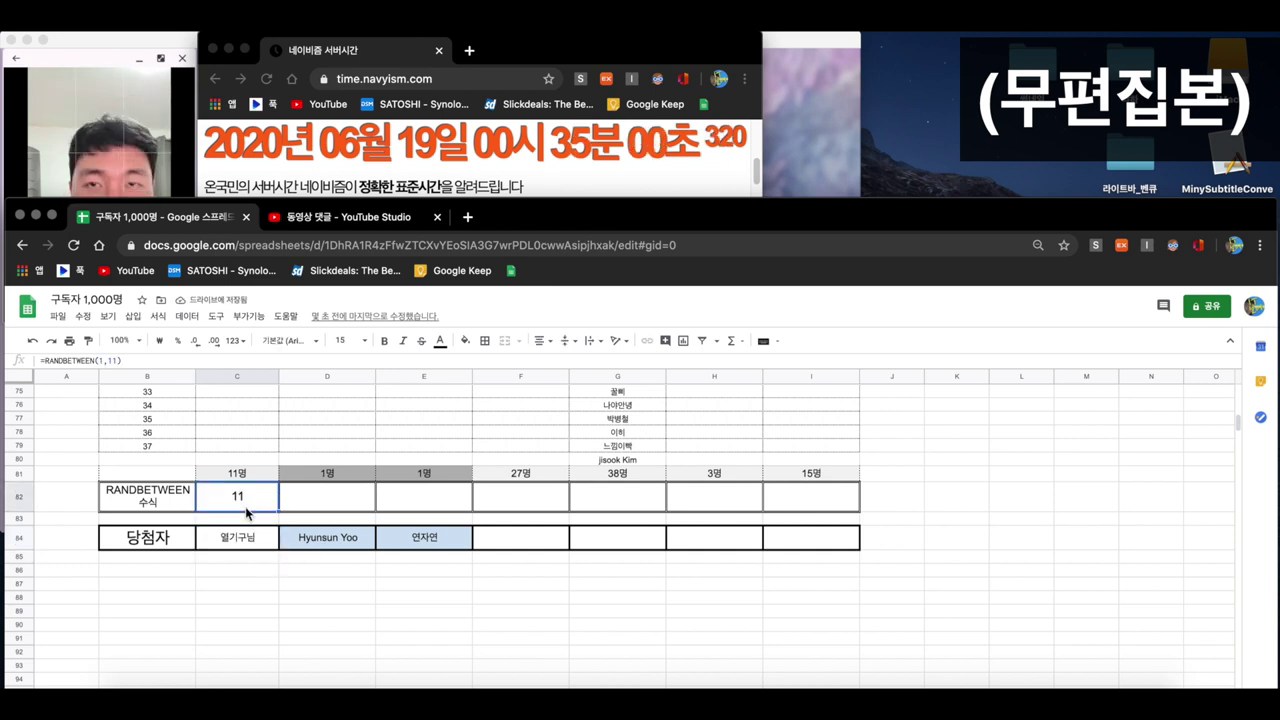
key(Delete)
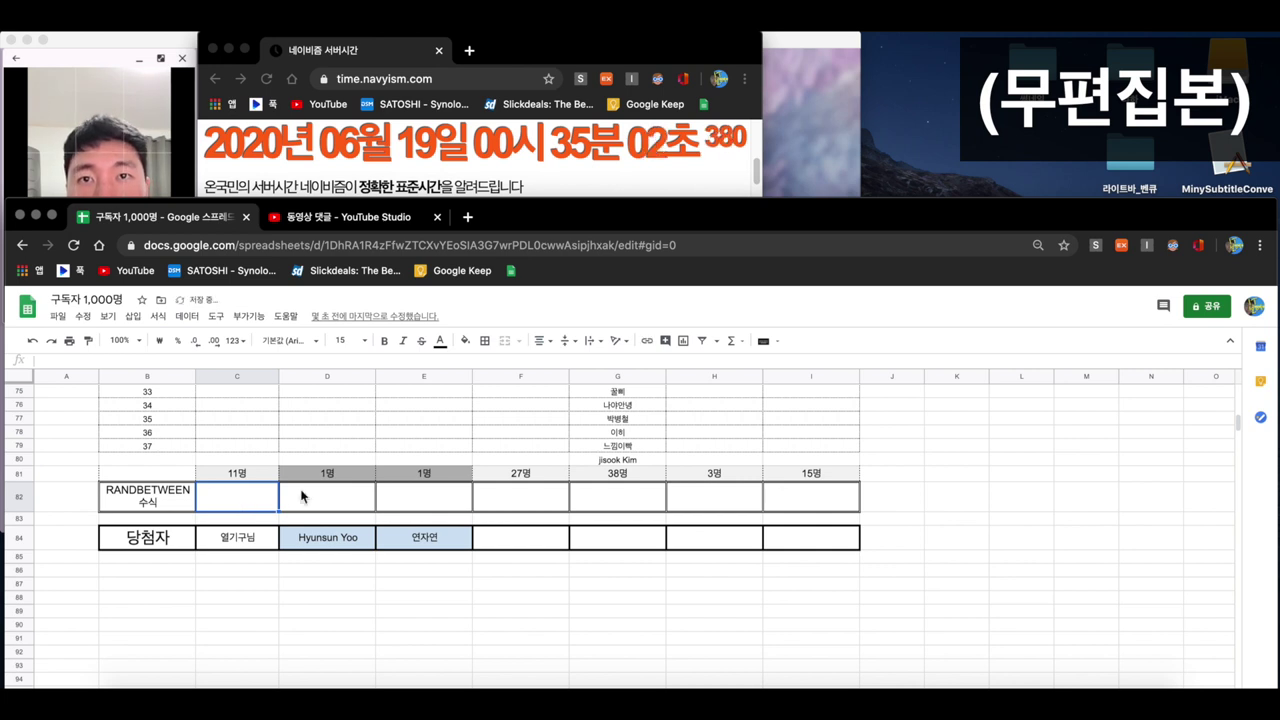
click(289, 502)
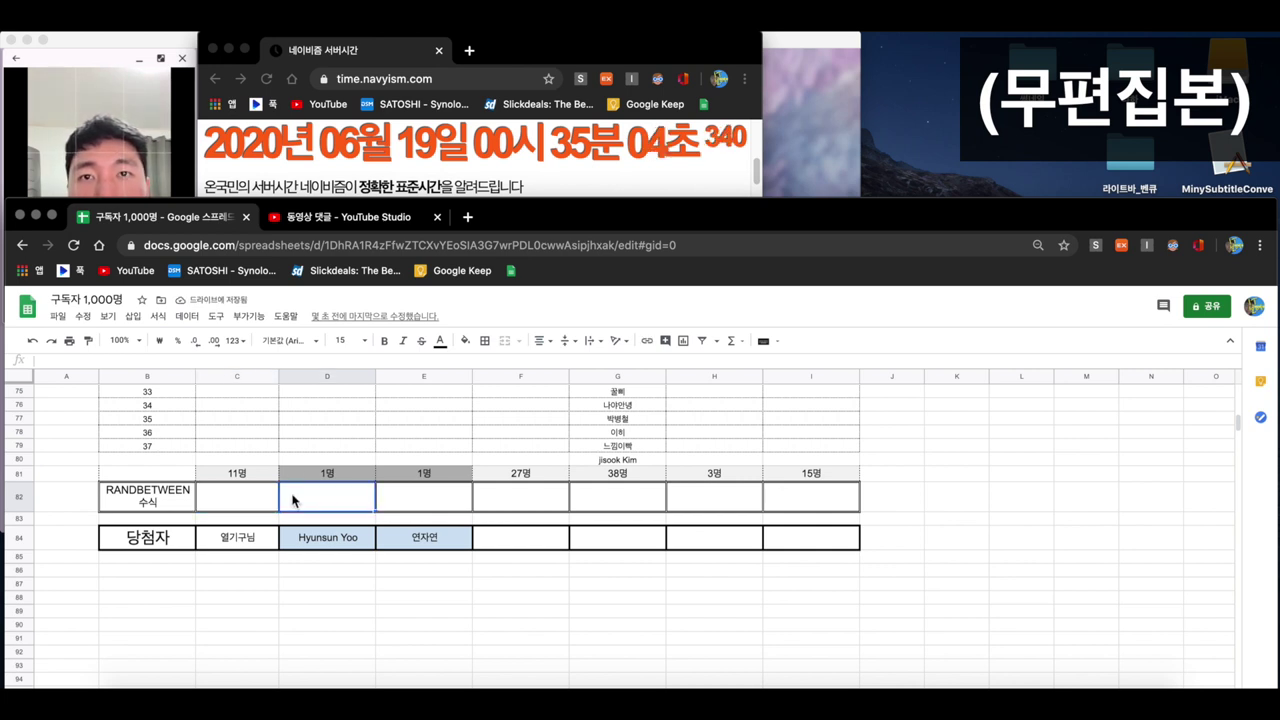
scroll(300, 490, up, 3)
scroll(302, 487, up, 10)
scroll(330, 470, down, 10)
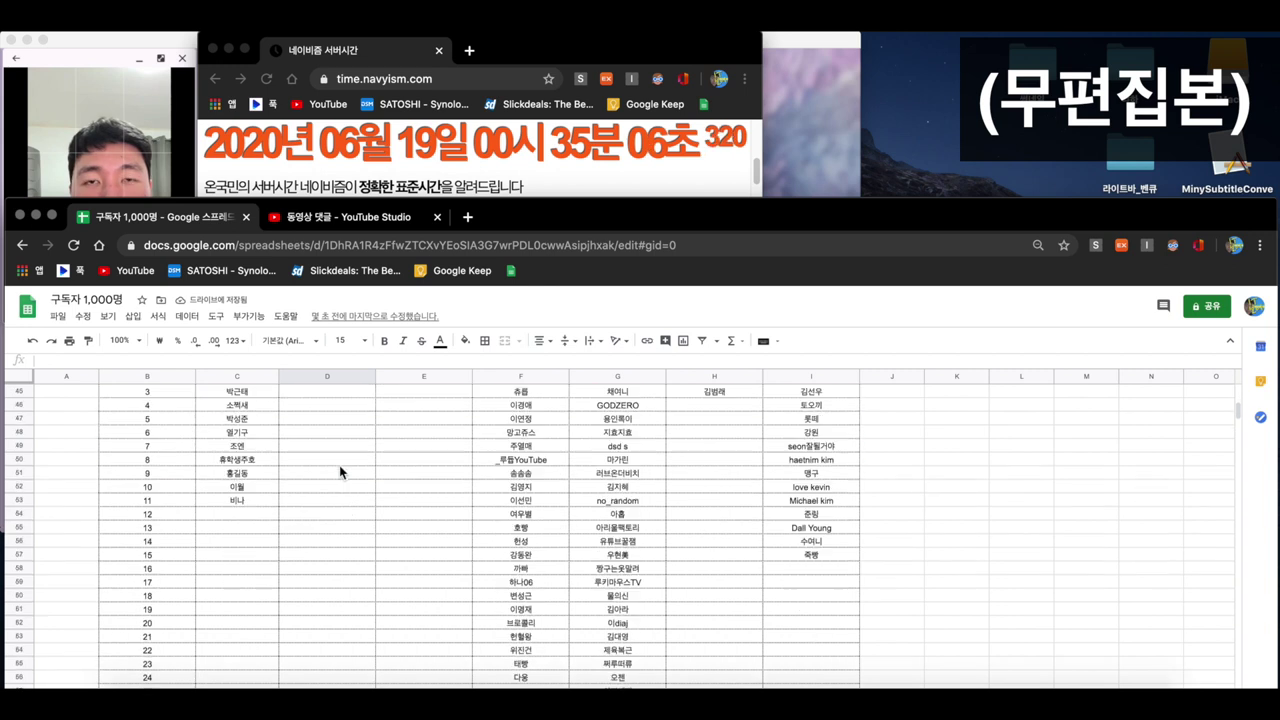
scroll(339, 472, up, 5)
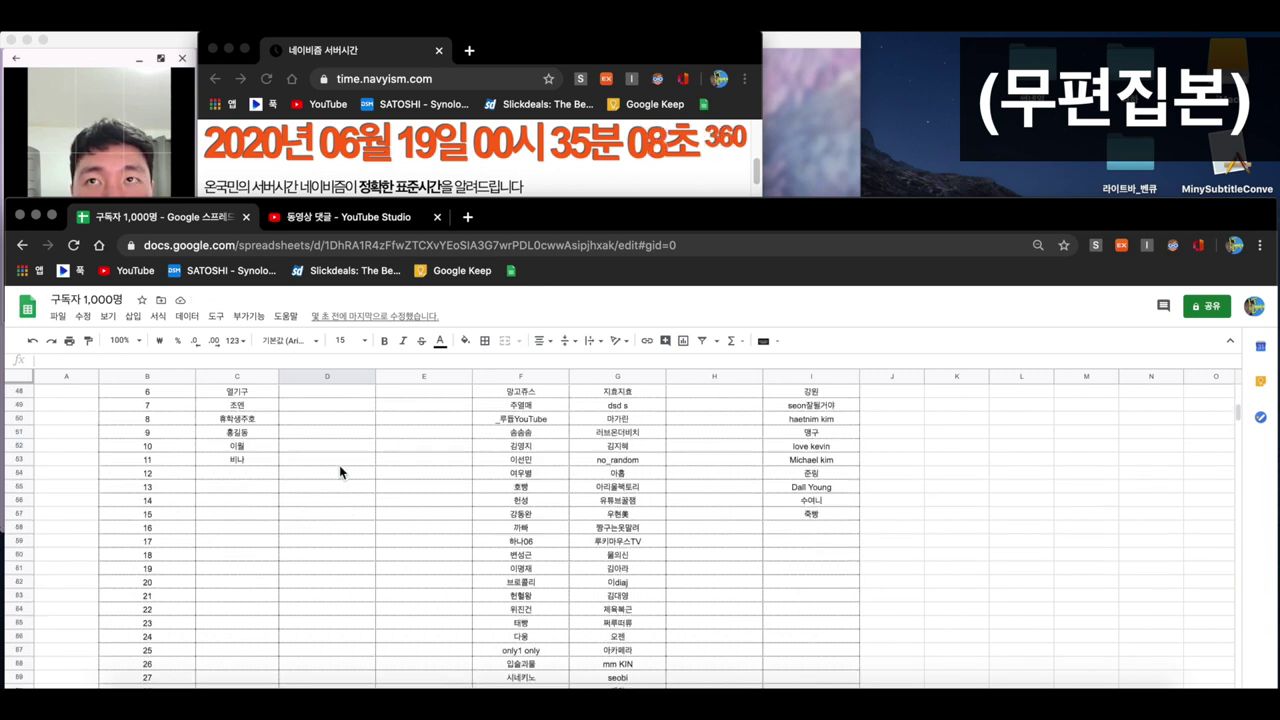
scroll(345, 470, up, 2)
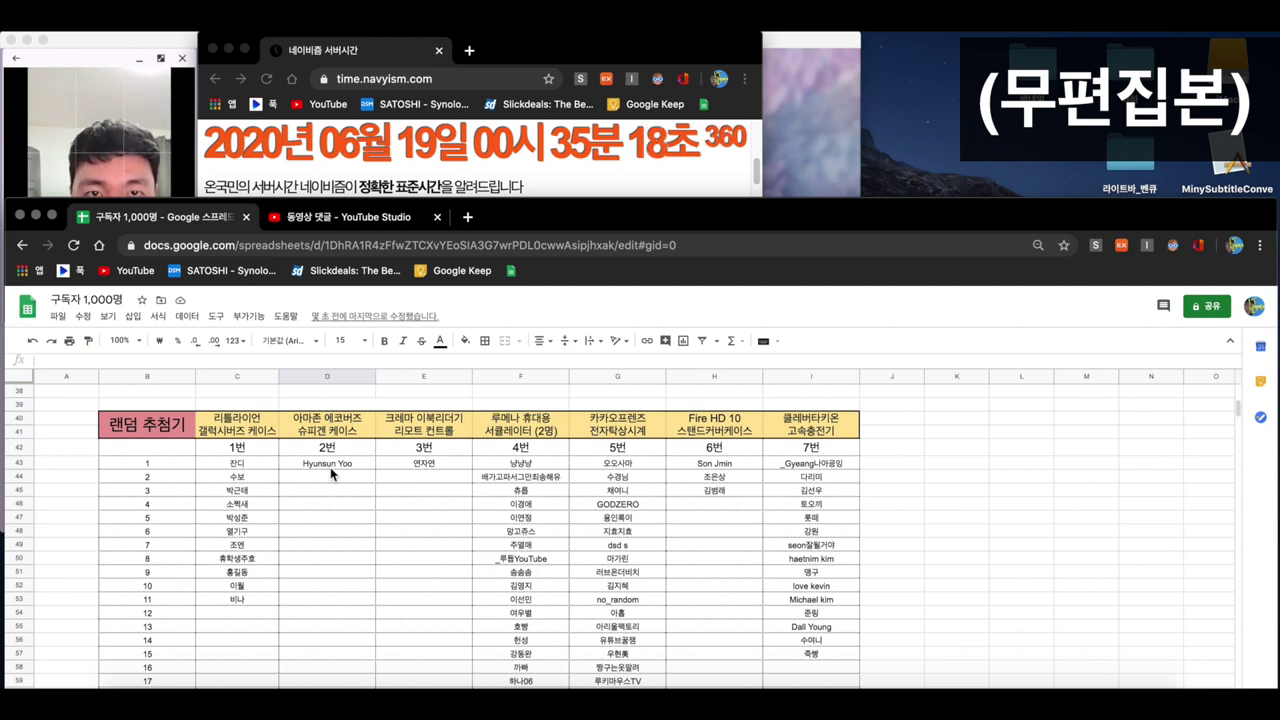
click(415, 453)
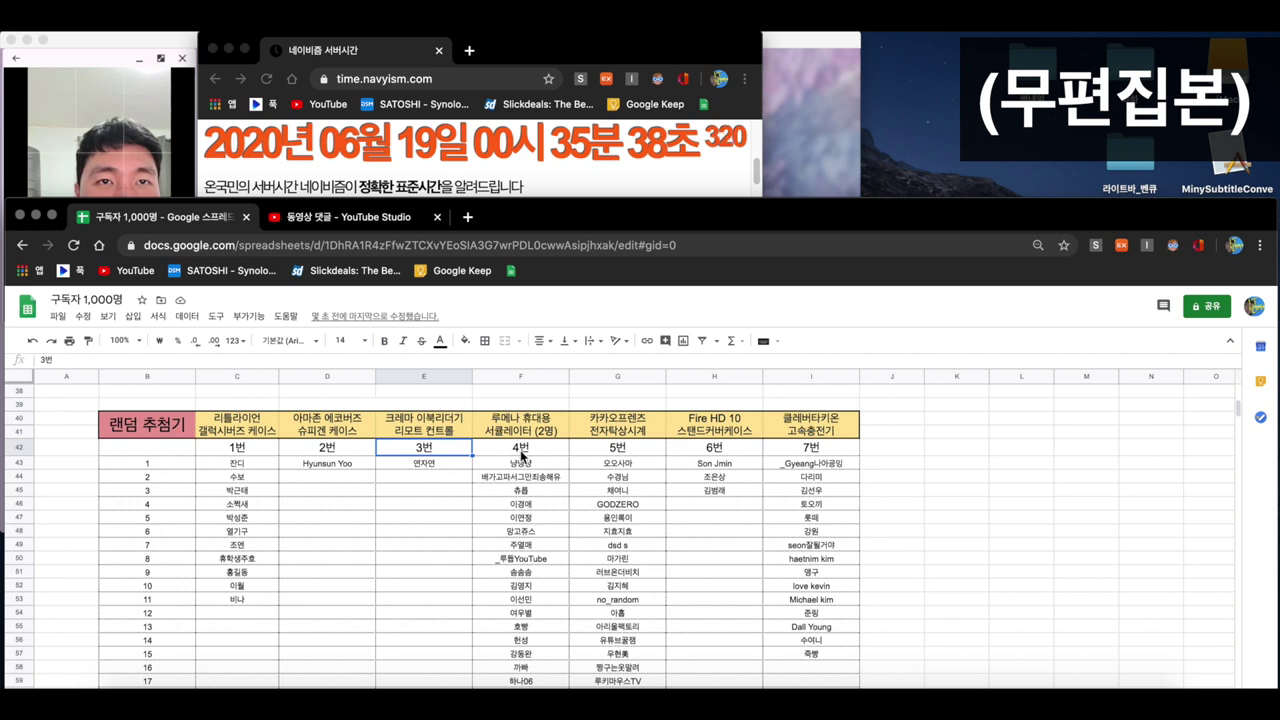
scroll(560, 456, down, 2)
scroll(616, 470, up, 1)
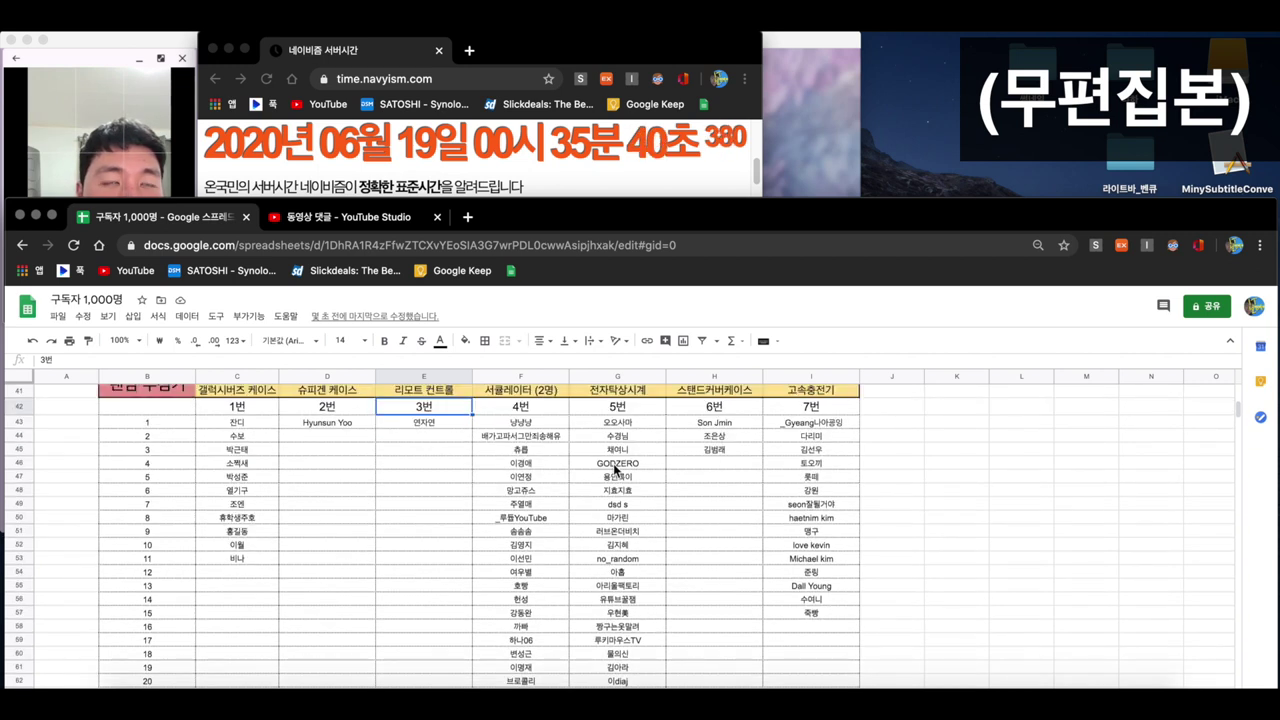
scroll(614, 470, up, 1)
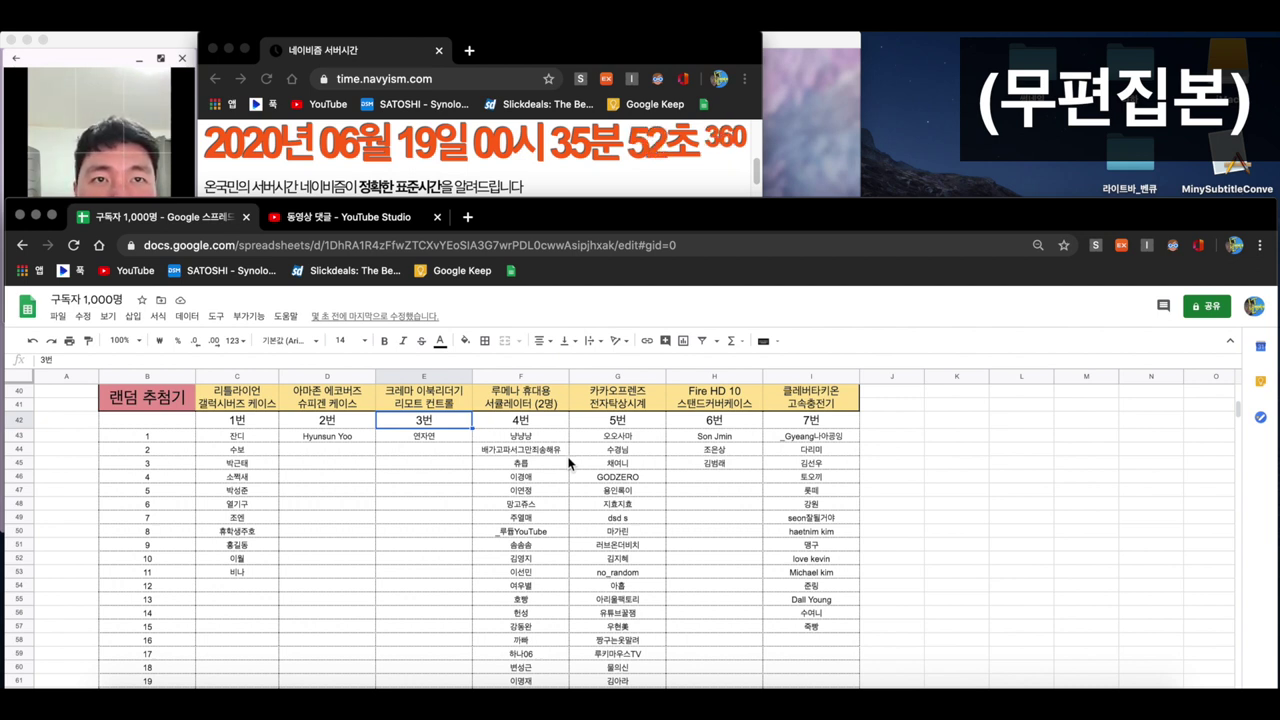
scroll(566, 457, down, 5)
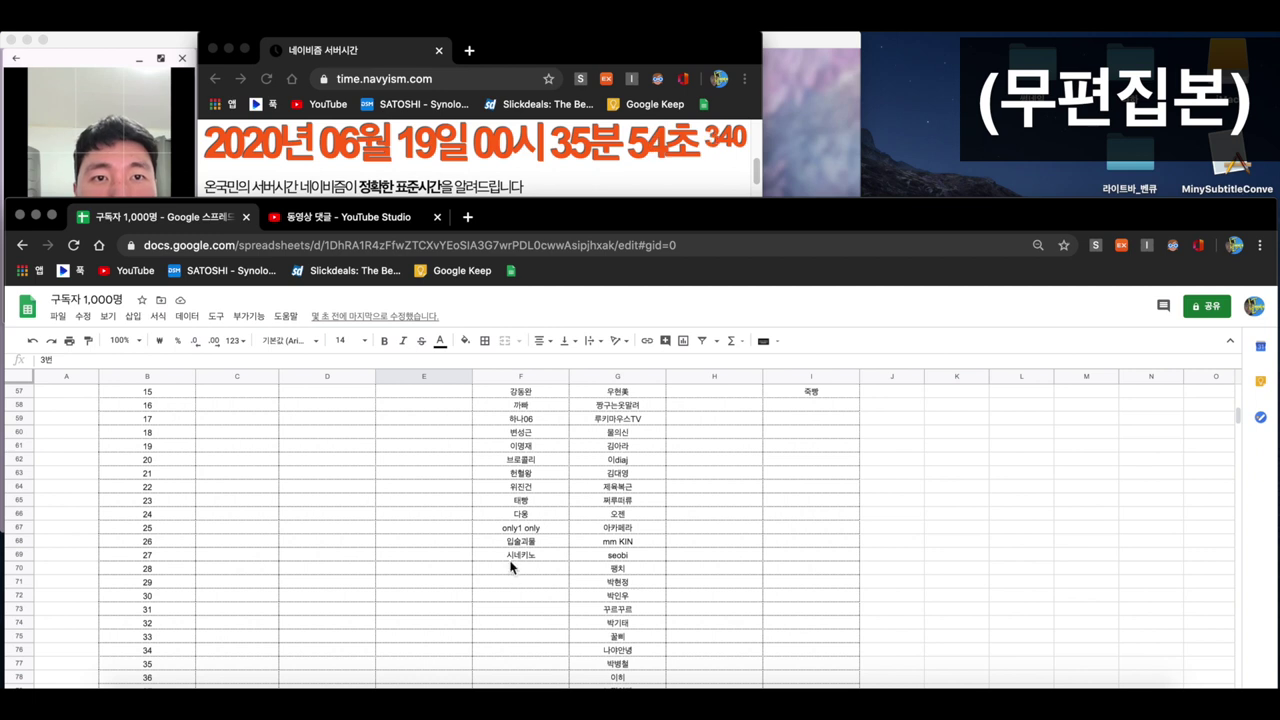
click(514, 567)
scroll(166, 561, down, 1)
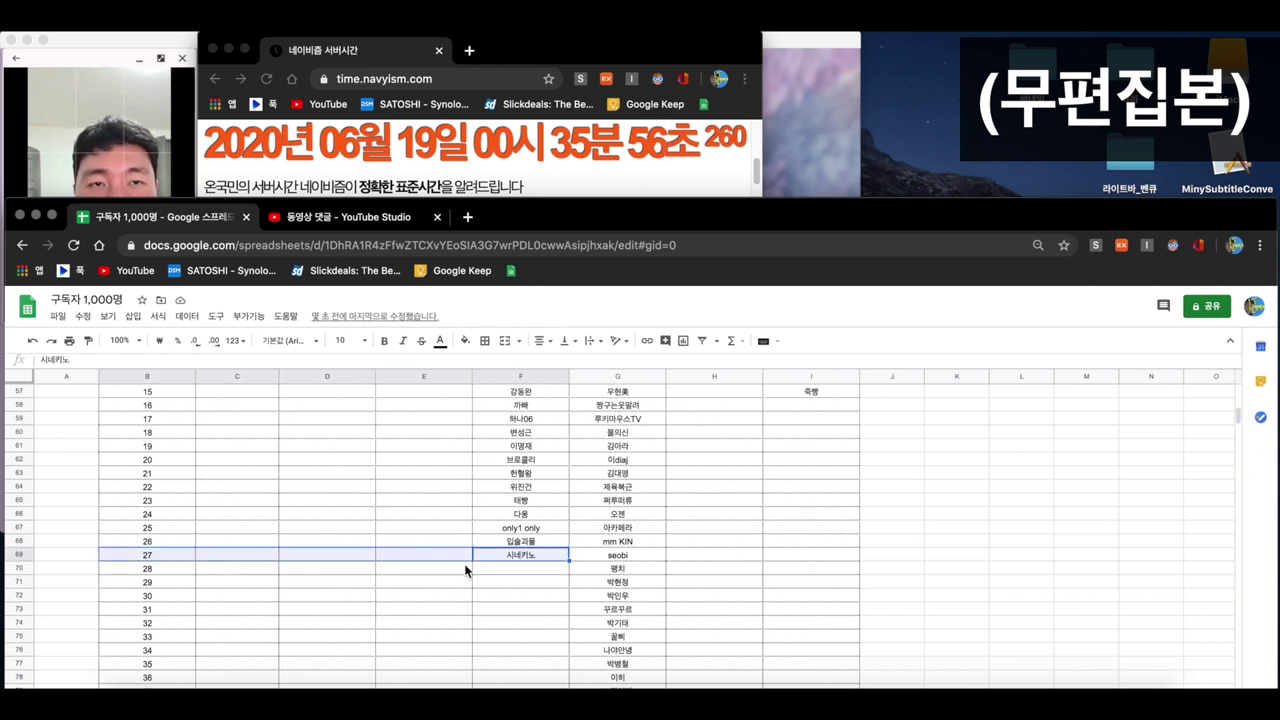
scroll(470, 570, down, 5)
click(524, 527)
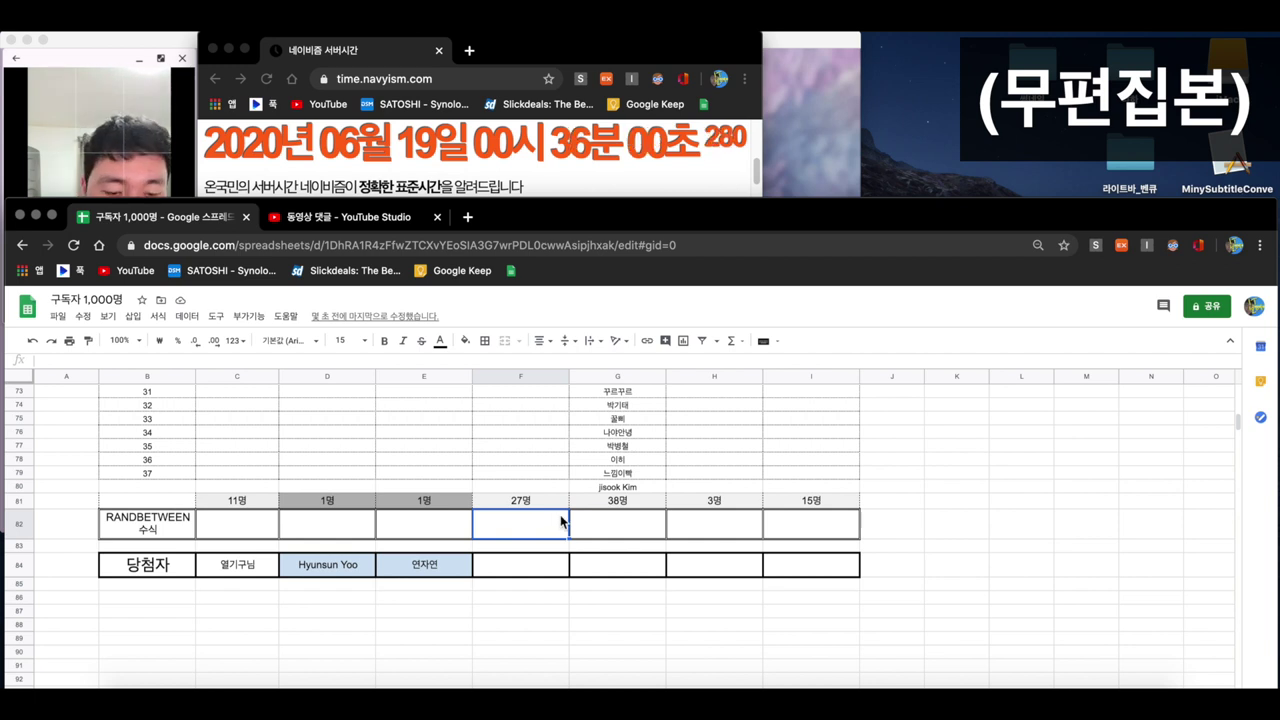
- Enter =RANDBETWEEN(1,27) in F82 for the 27-entrant prize, drawing 7
text(=)
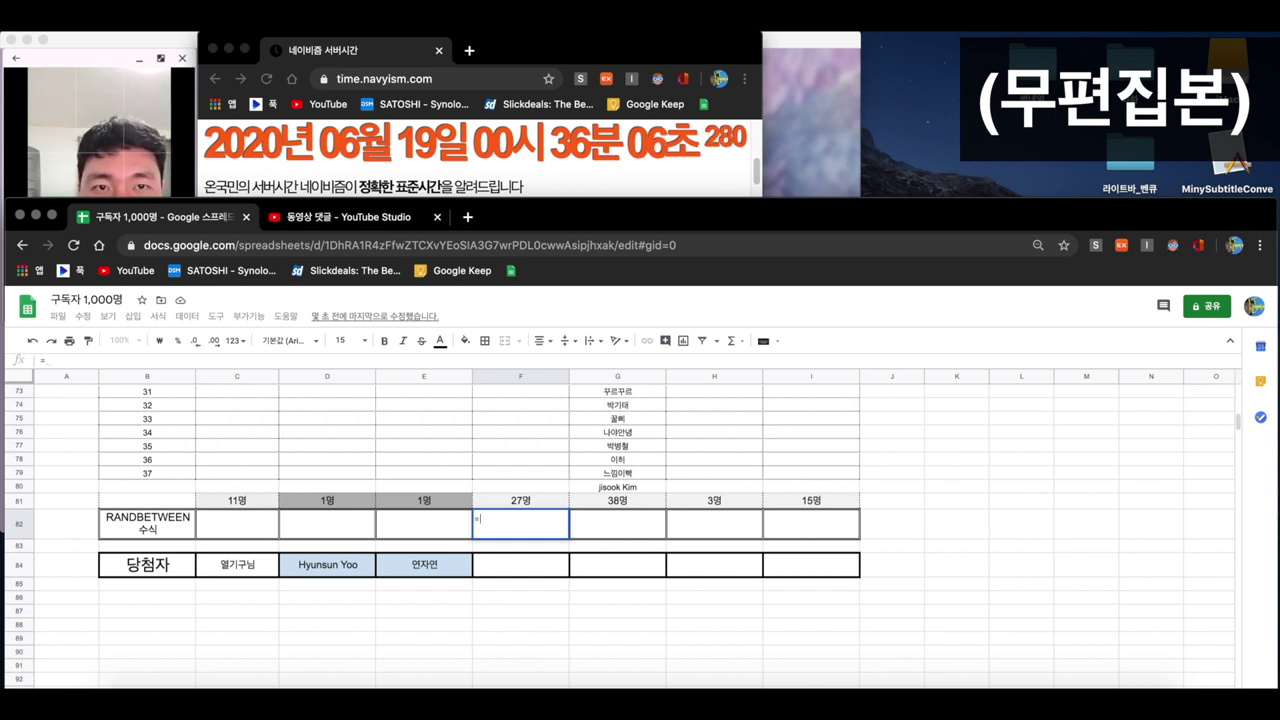
text(ra)
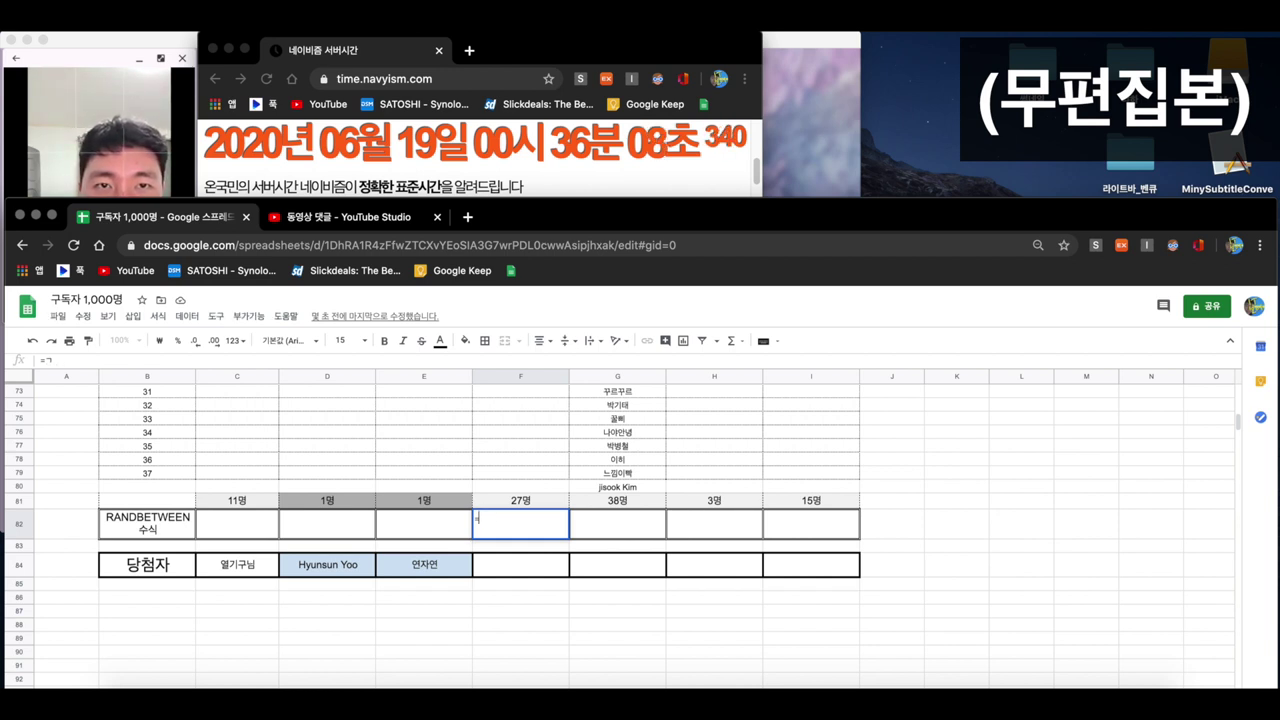
text(ndbe)
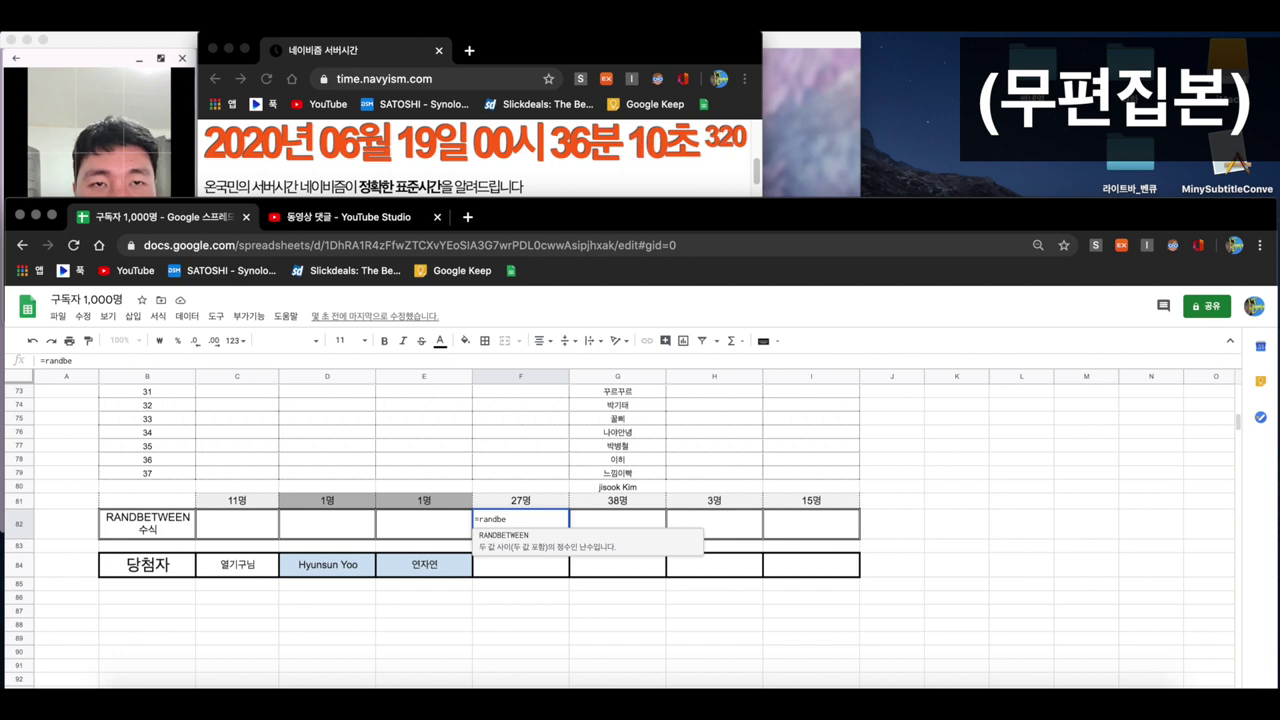
click(539, 540)
text(1,27))
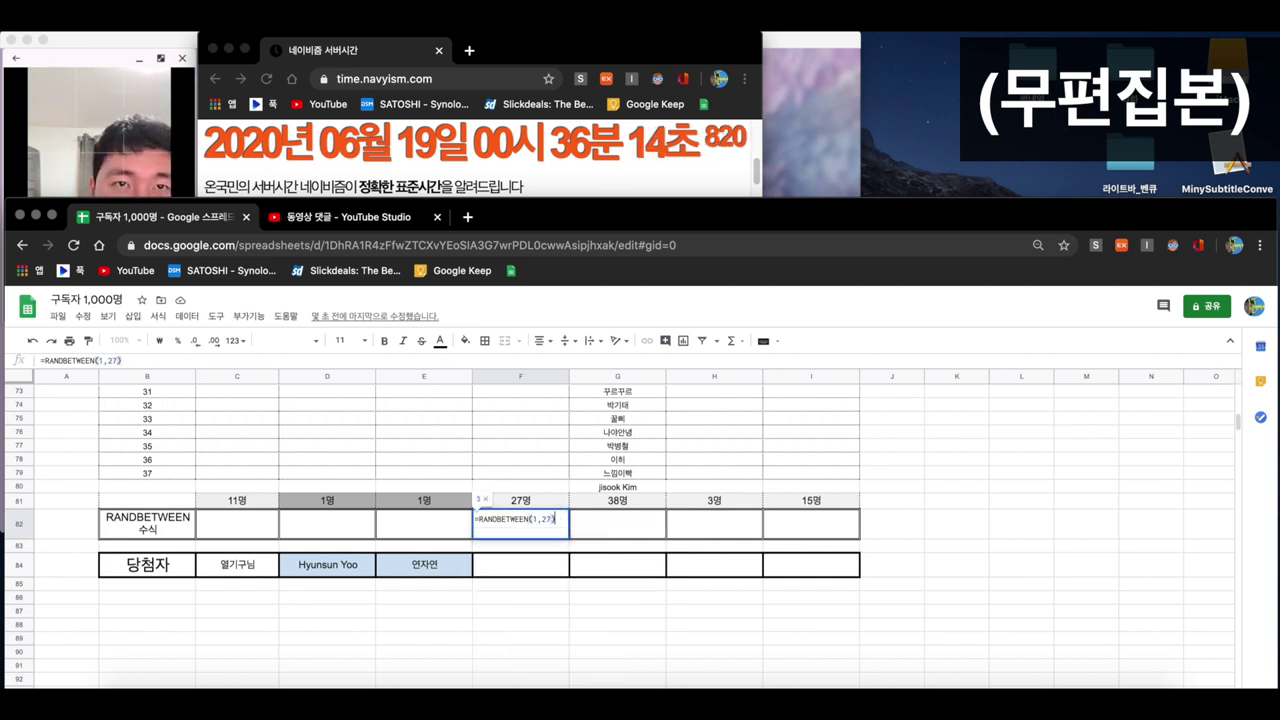
key(Return)
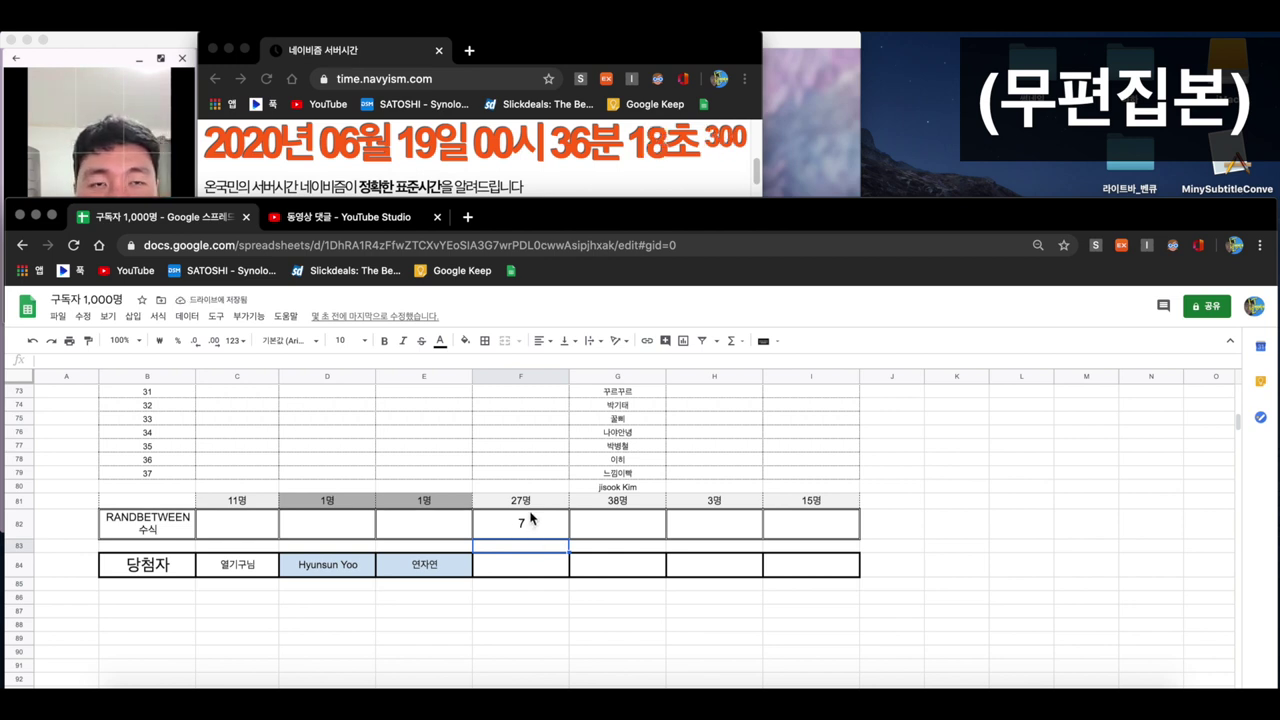
- Look up entrant 7 in column F and enter their nickname as '1. …님' in F84
scroll(520, 514, up, 5)
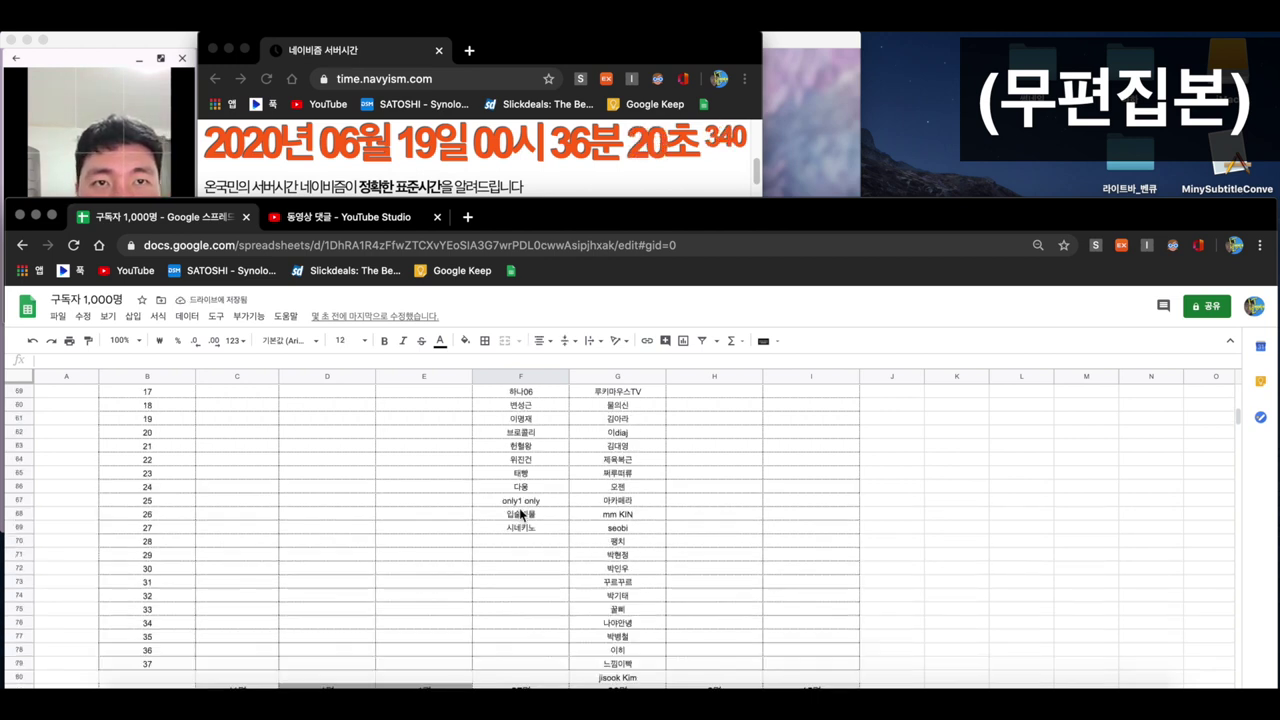
scroll(520, 514, up, 5)
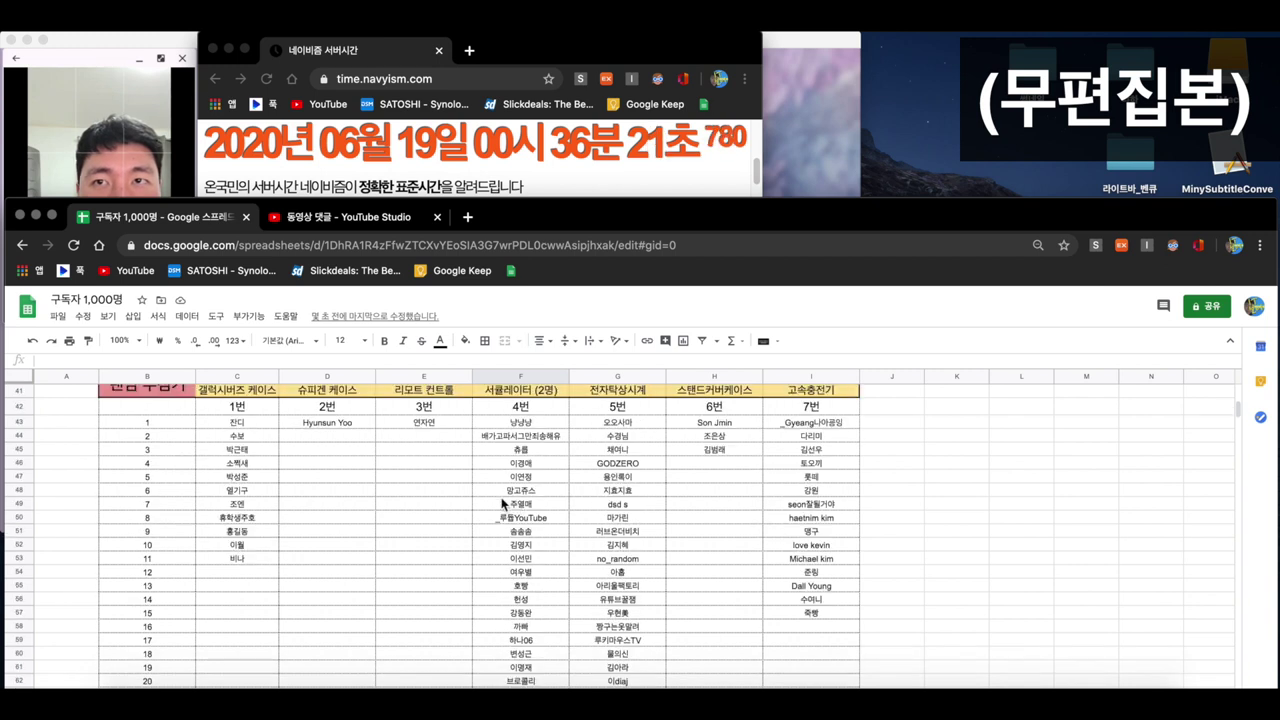
click(185, 504)
drag(263, 497, 505, 502)
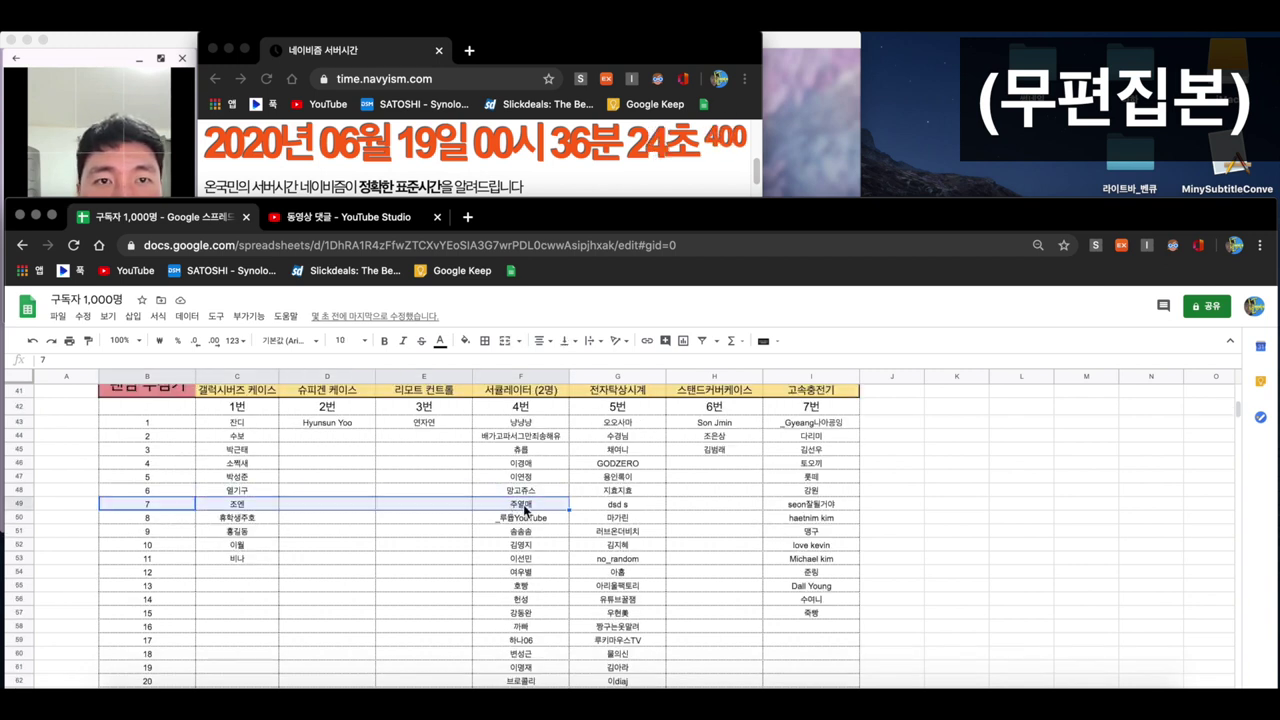
click(505, 502)
scroll(535, 543, down, 10)
click(519, 565)
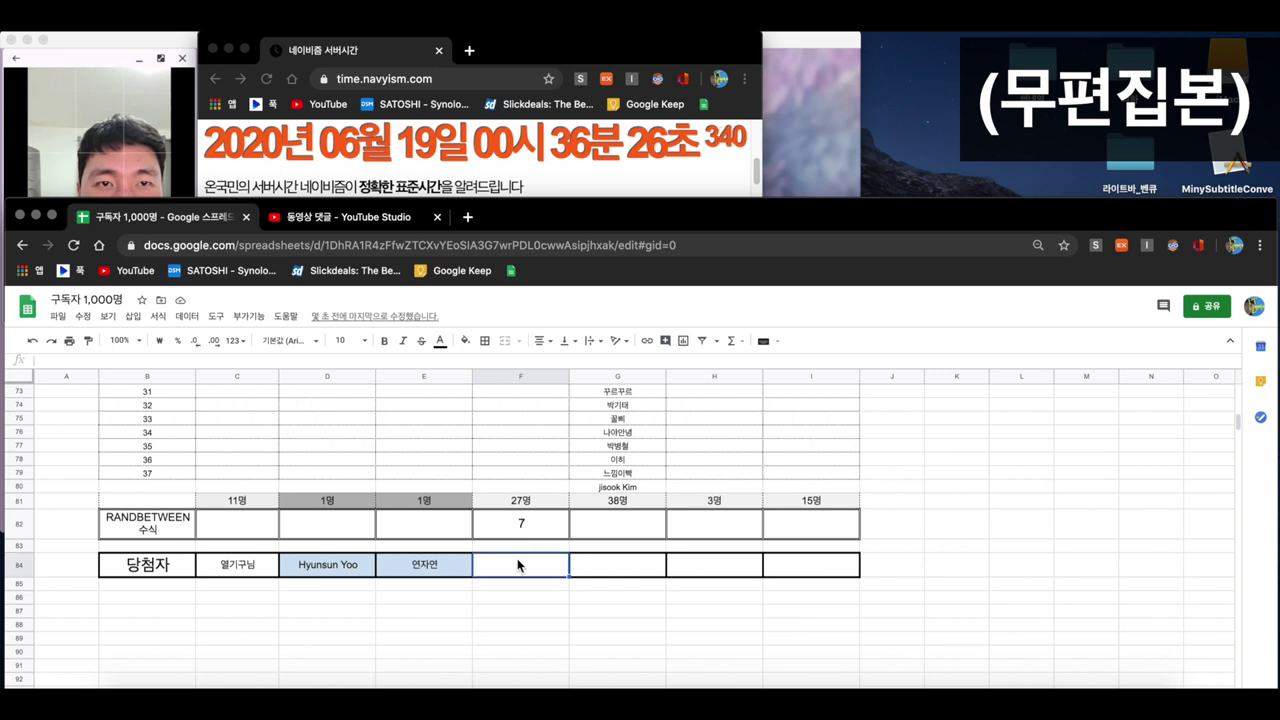
text(1. 주열)
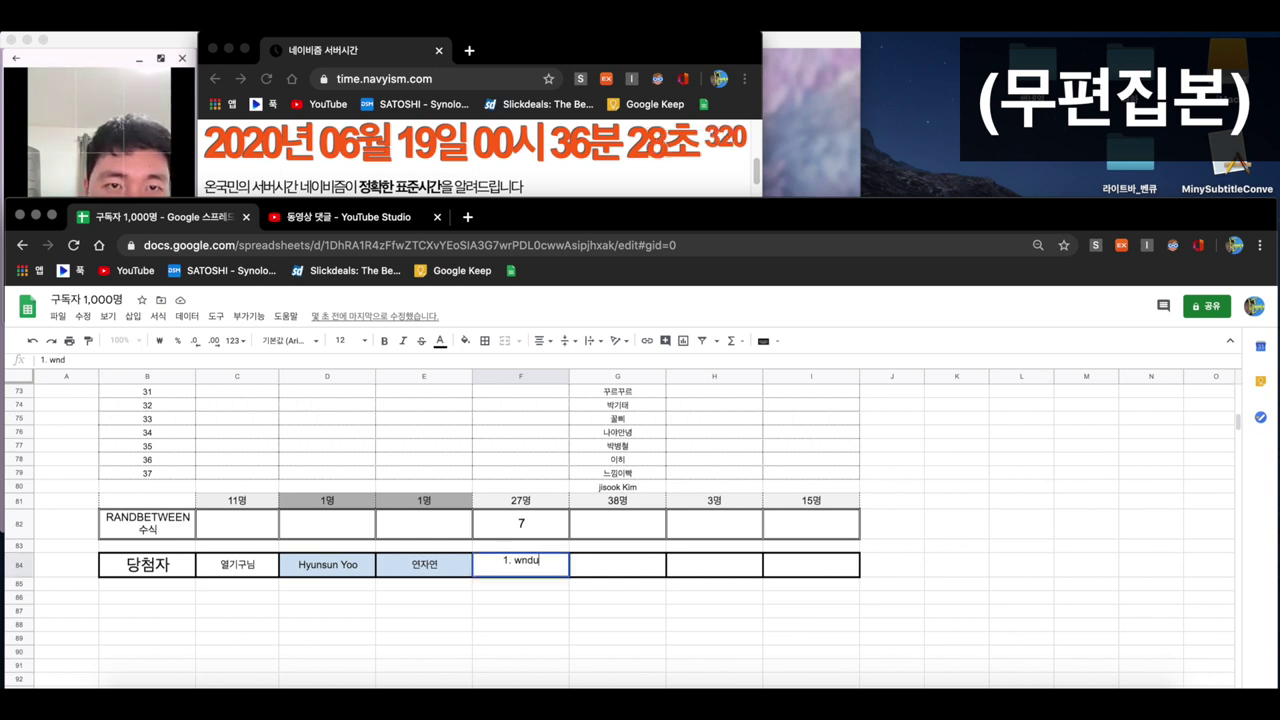
text(매님)
key(Return)
- Redraw with =RANDBETWEEN(1,27) in F82, getting 21, and locate entrant 21's row
click(520, 523)
text(=)
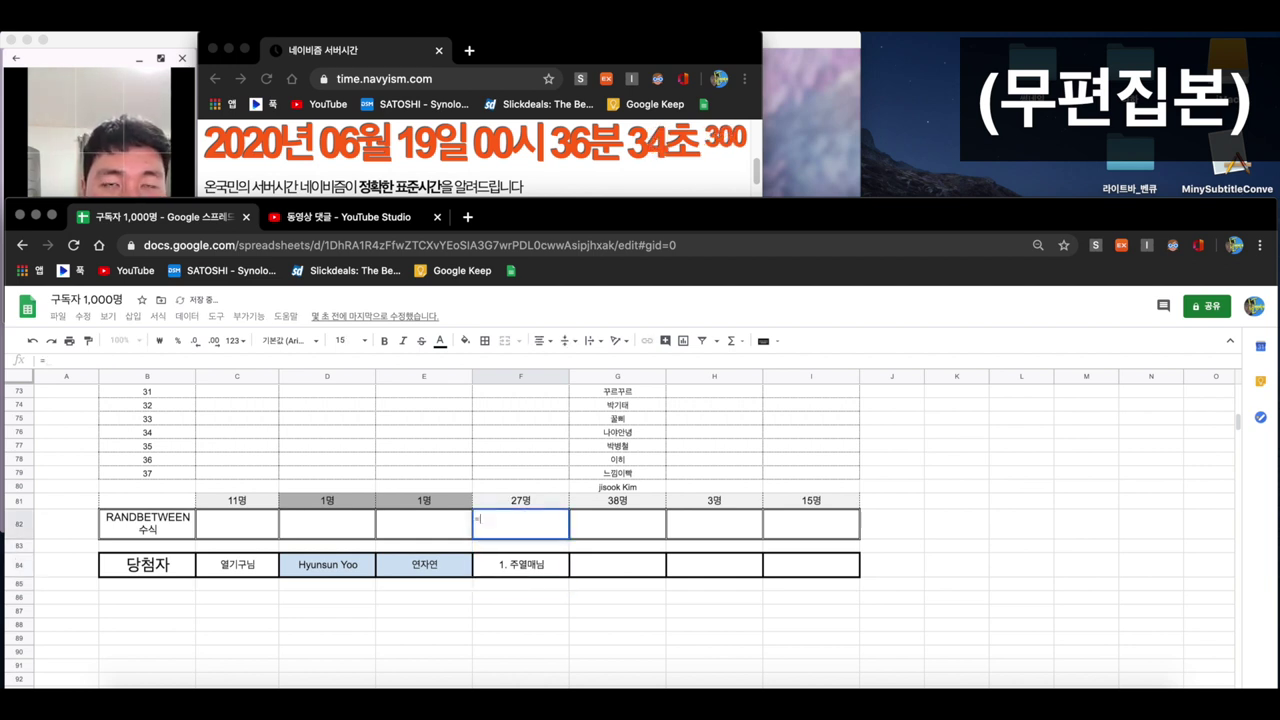
text(randbe)
key(Tab)
text(1,27)
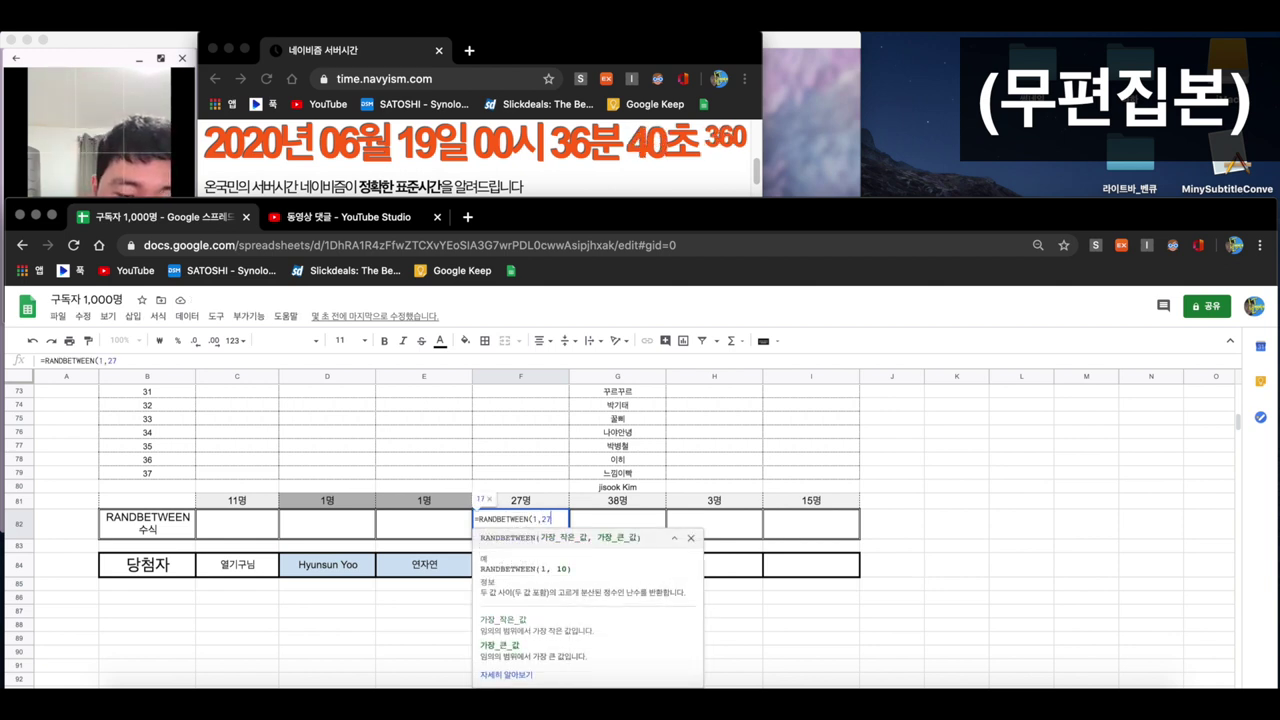
text())
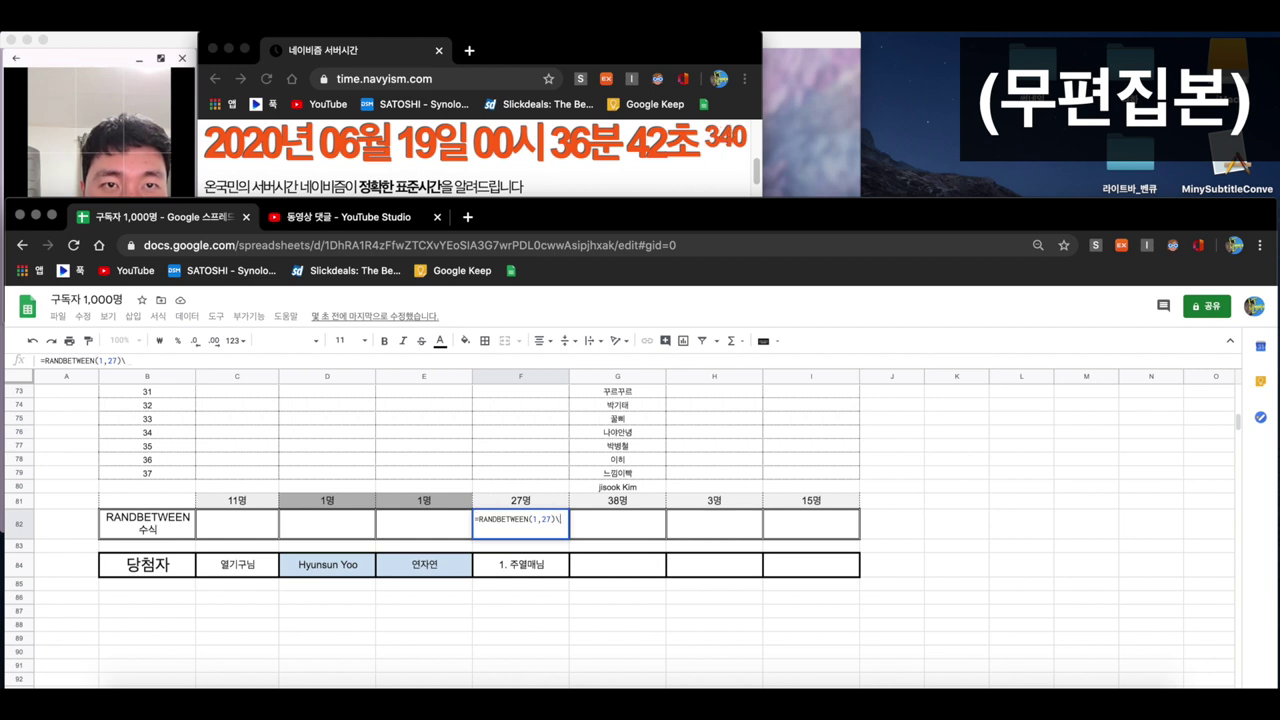
key(Return)
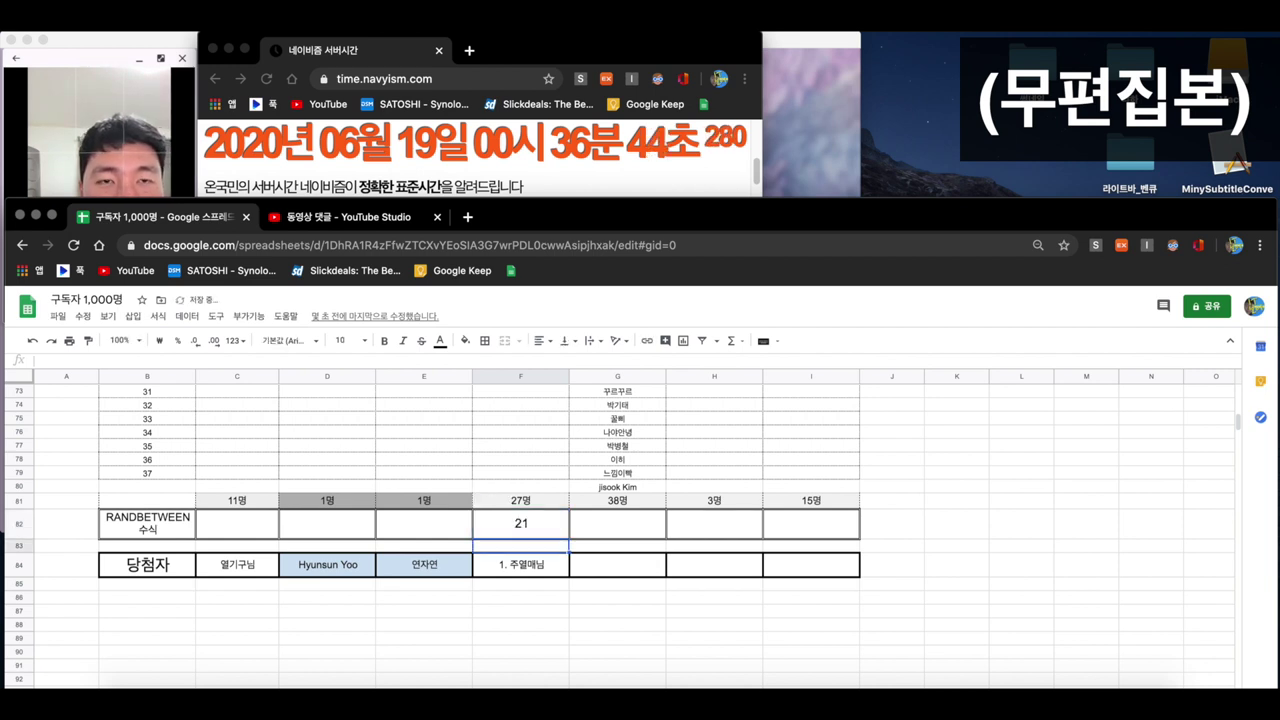
scroll(525, 577, up, 4)
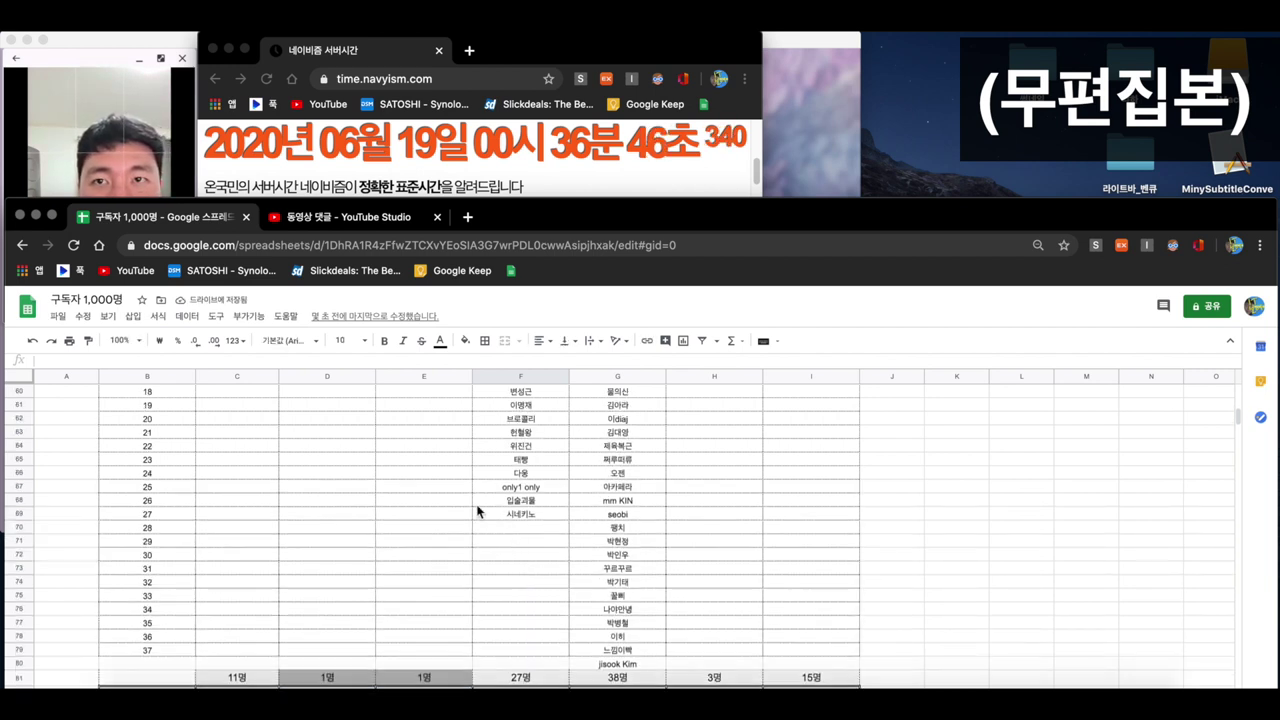
drag(163, 431, 499, 431)
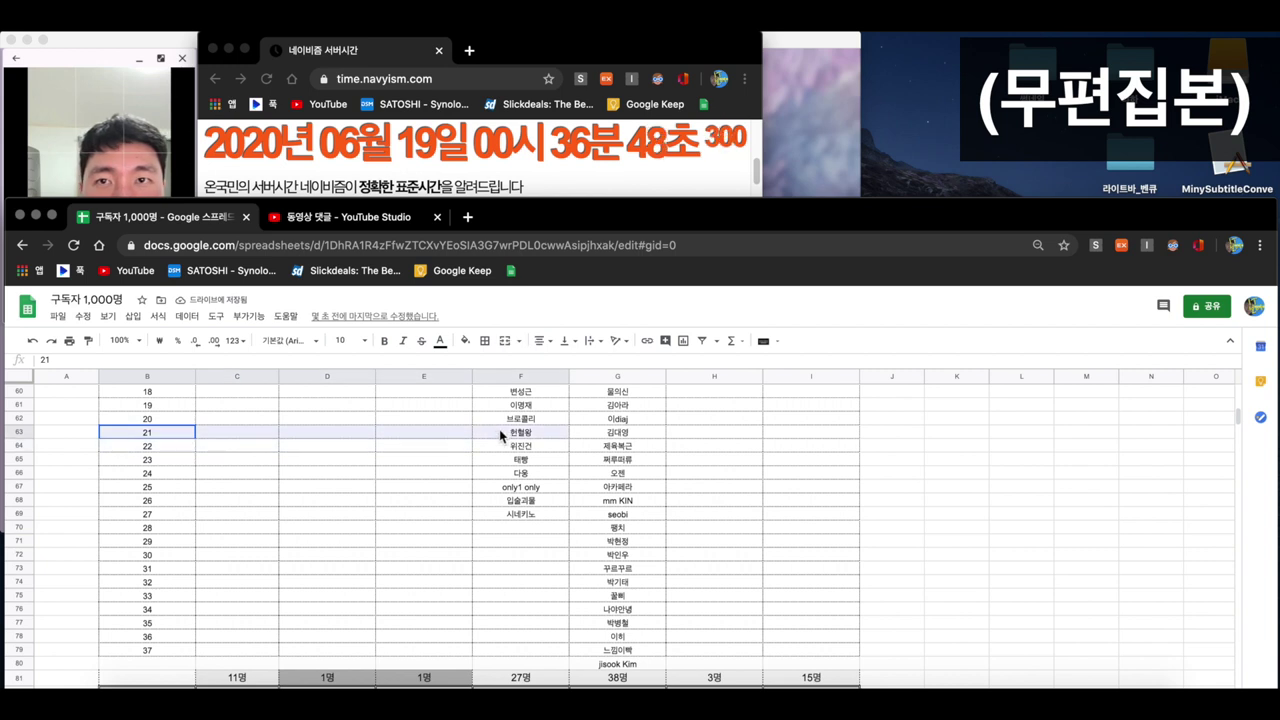
scroll(510, 488, down, 3)
- Add entrant 21's nickname as a second line '2. …님' in the 4번 winner cell F84
click(537, 588)
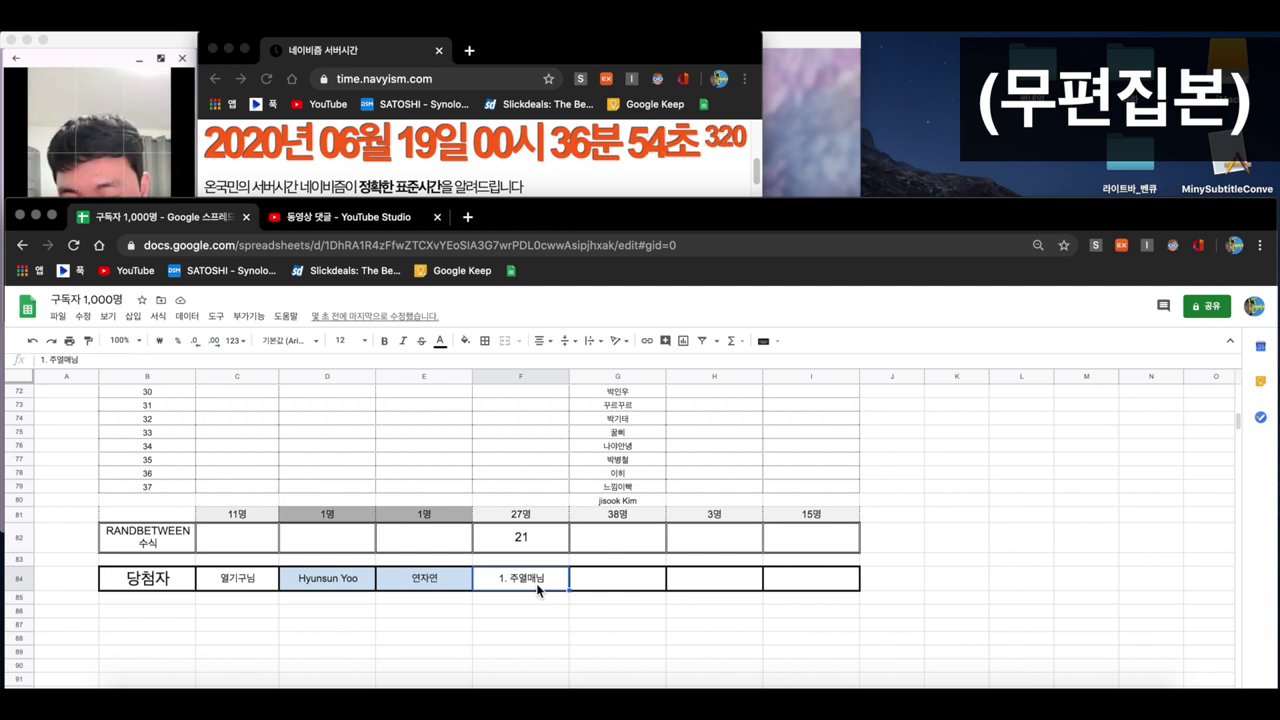
double_click(537, 589)
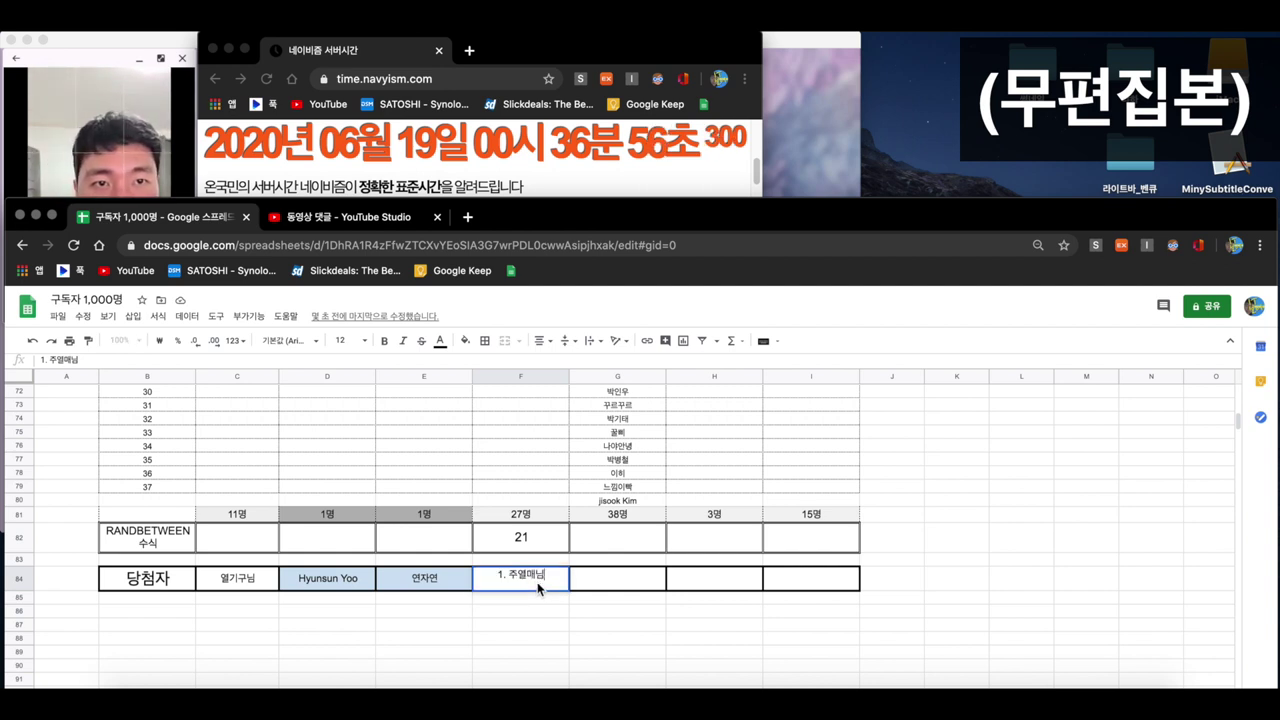
key(Escape)
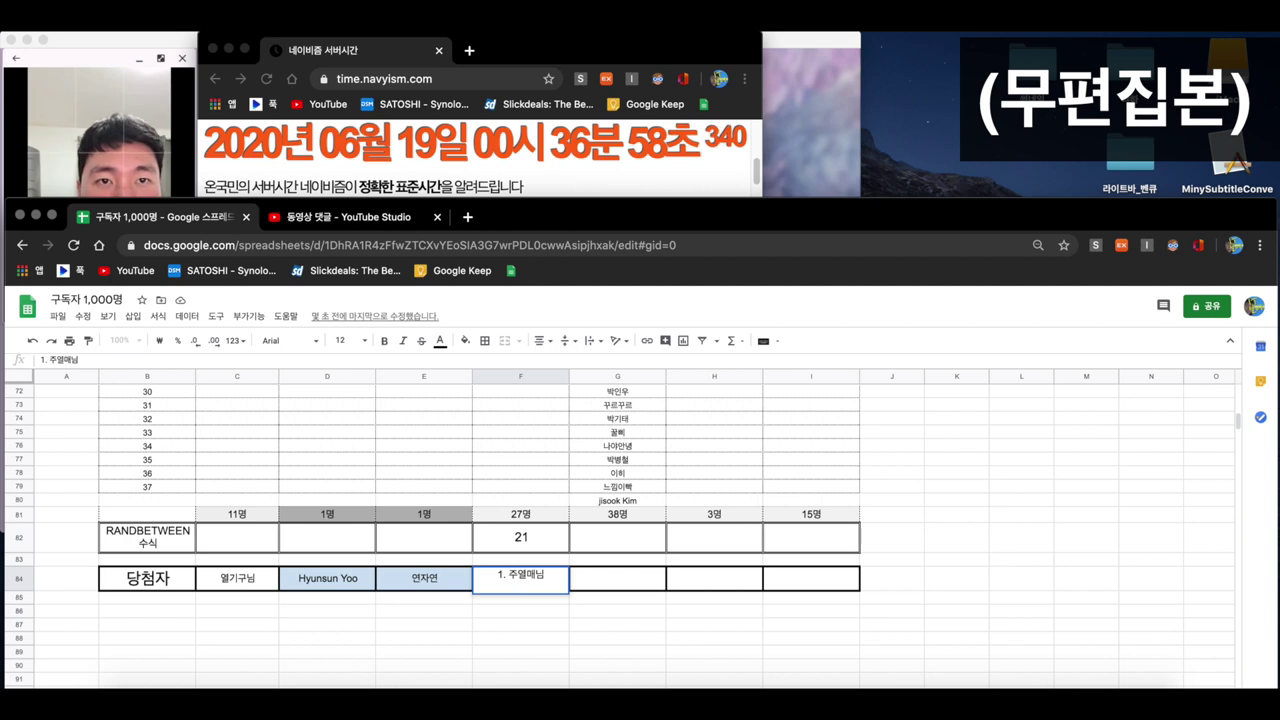
text(. 헌)
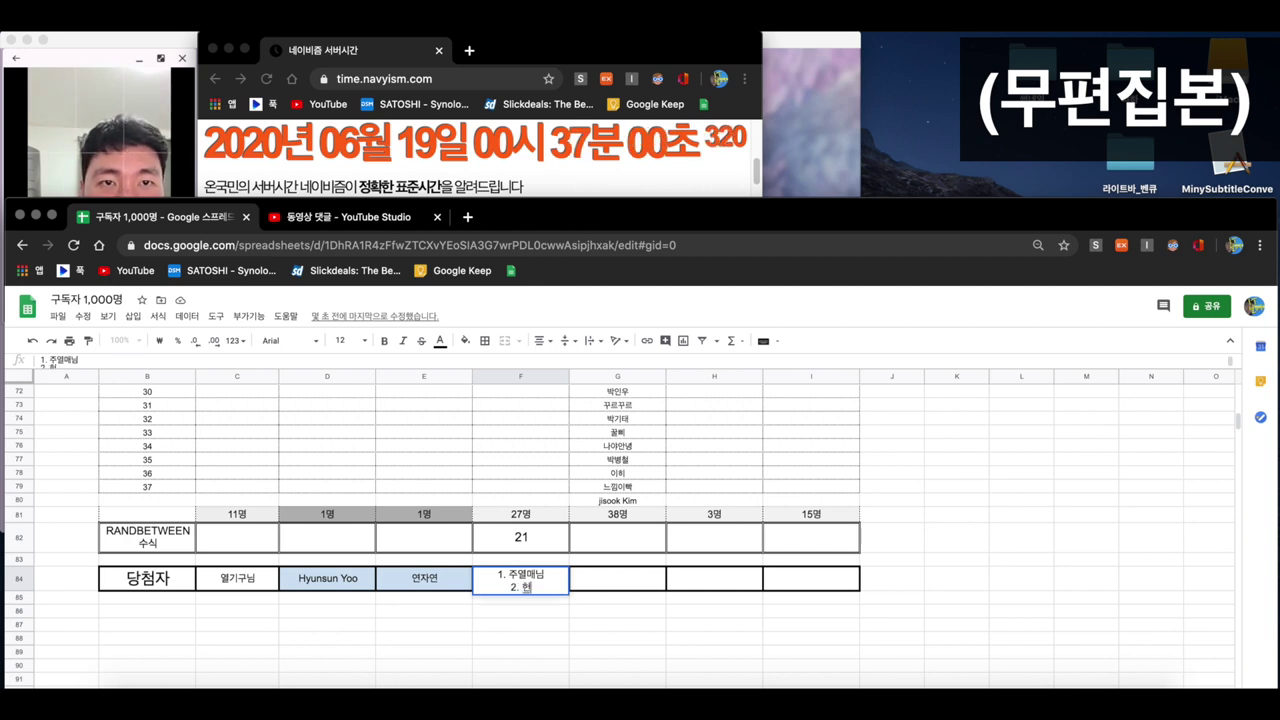
text(혈요님)
key(Return)
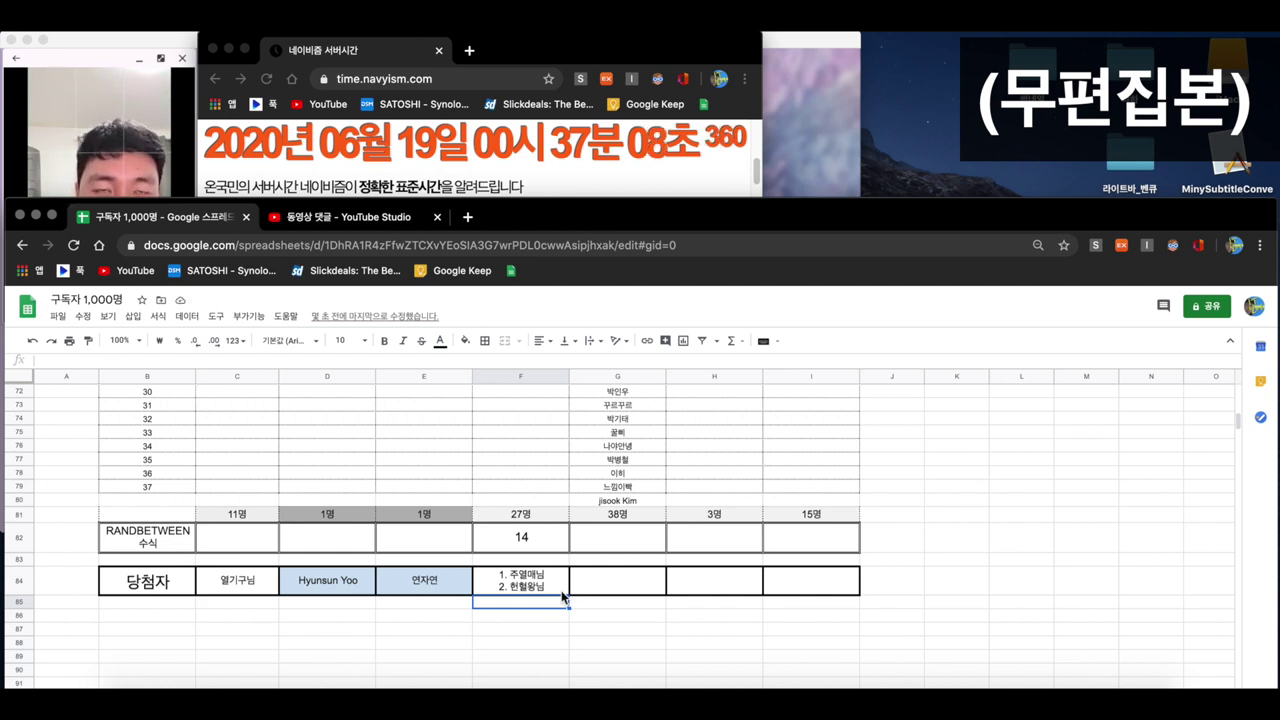
scroll(612, 584, up, 10)
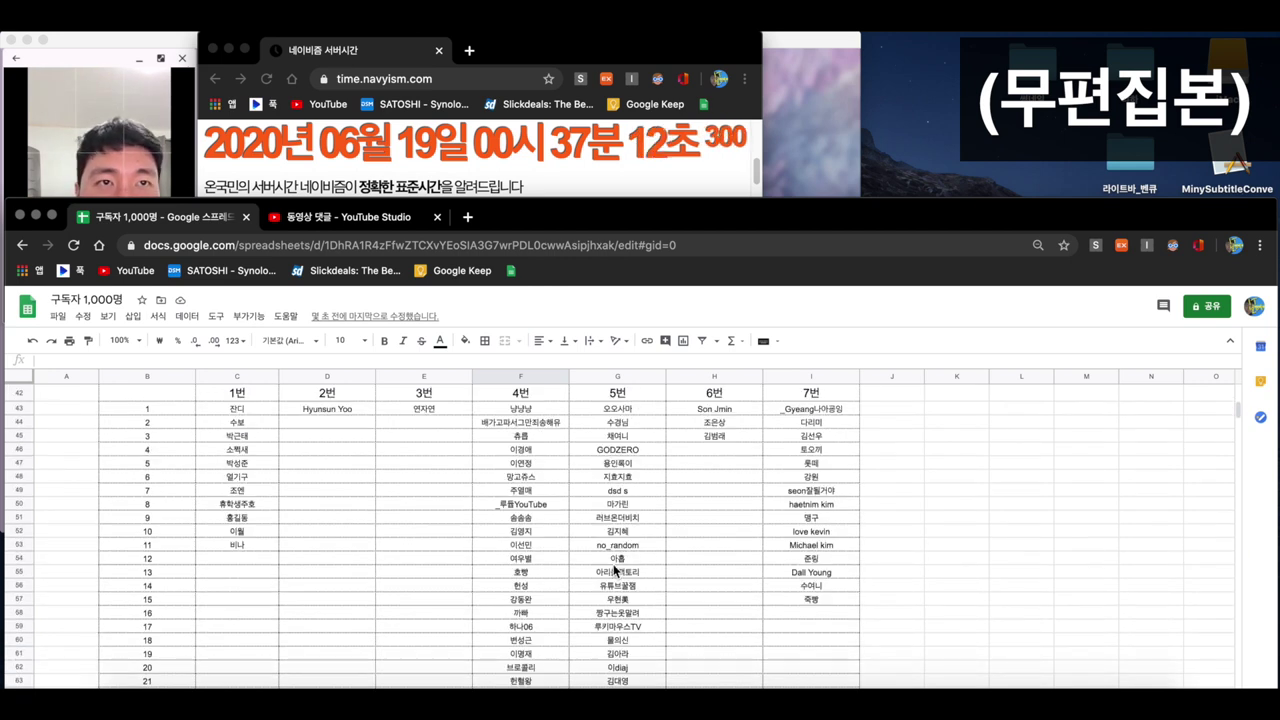
scroll(614, 570, up, 2)
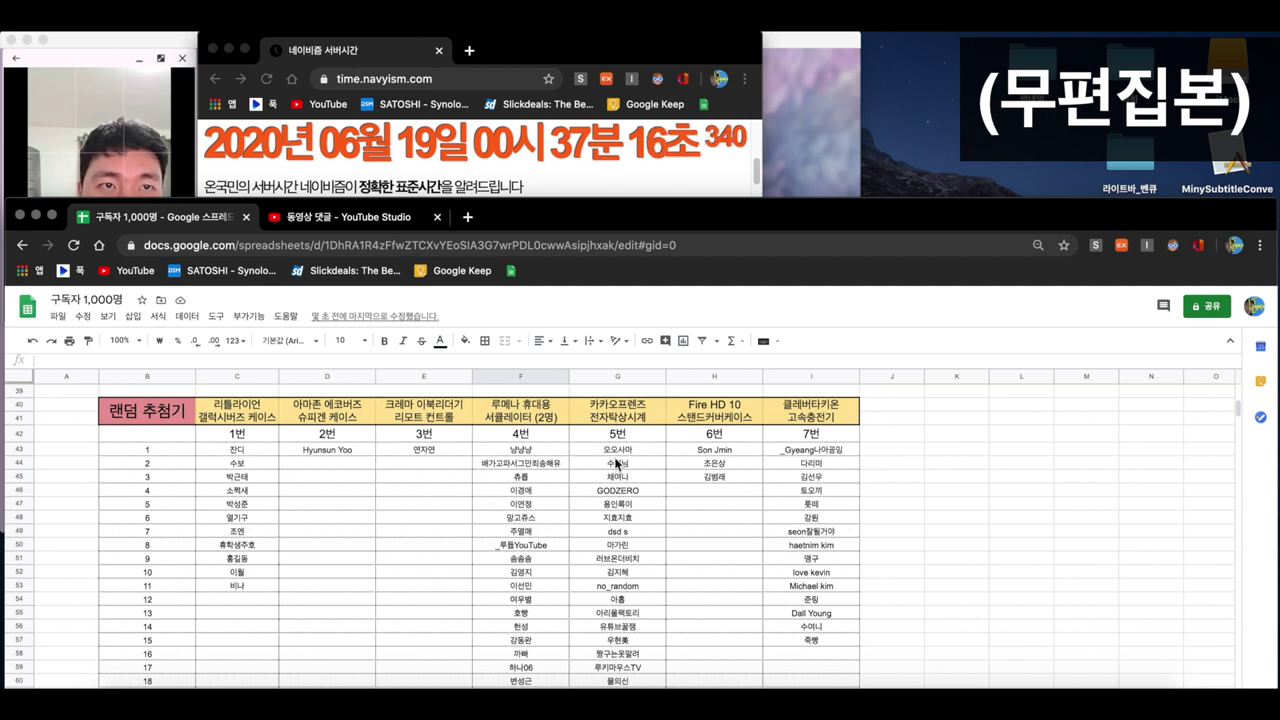
scroll(617, 460, down, 5)
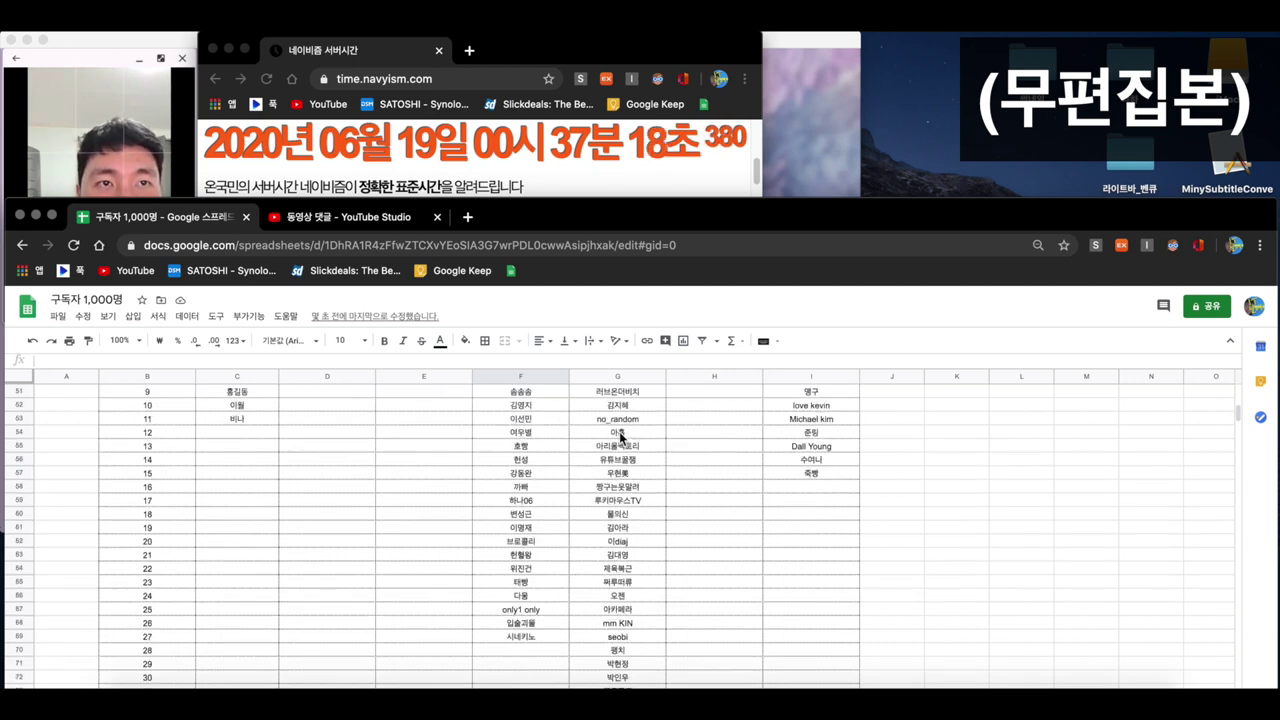
scroll(623, 465, down, 6)
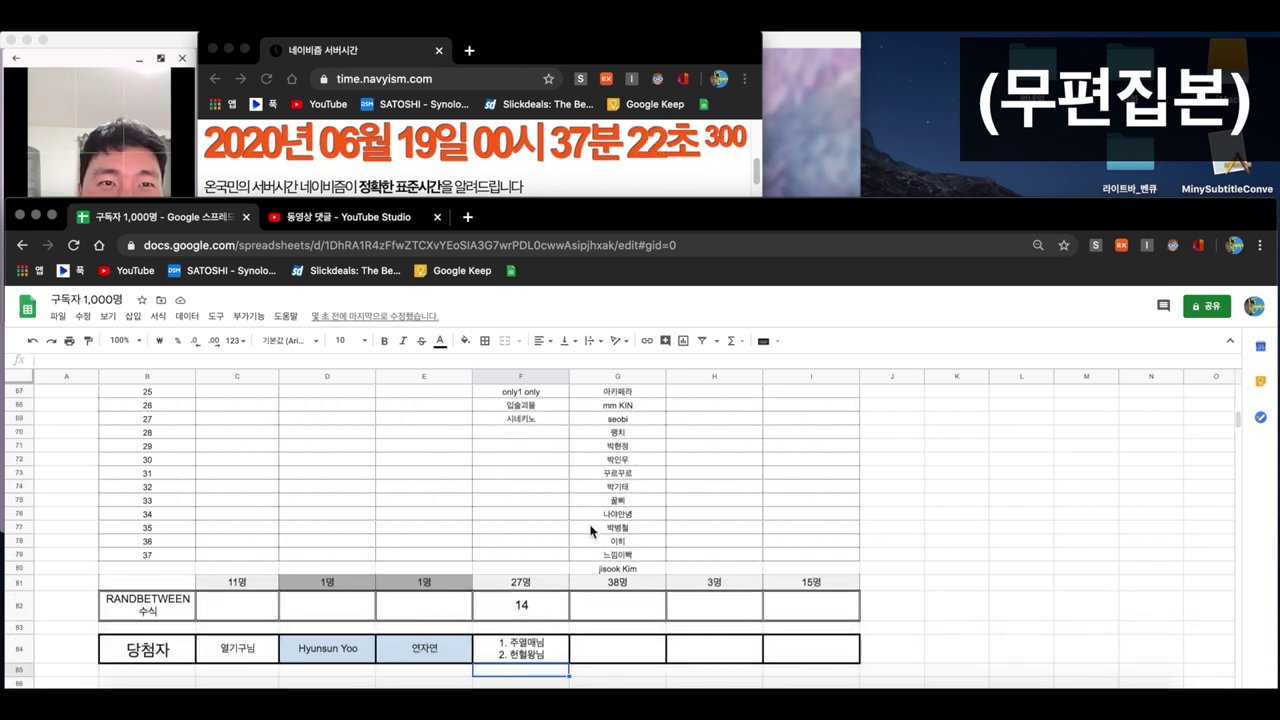
- Number the 38th entry by entering 38 in B80 and centre-aligning it
mouse_move(613, 570)
mouse_down()
mouse_move(151, 557)
mouse_move(600, 571)
mouse_up()
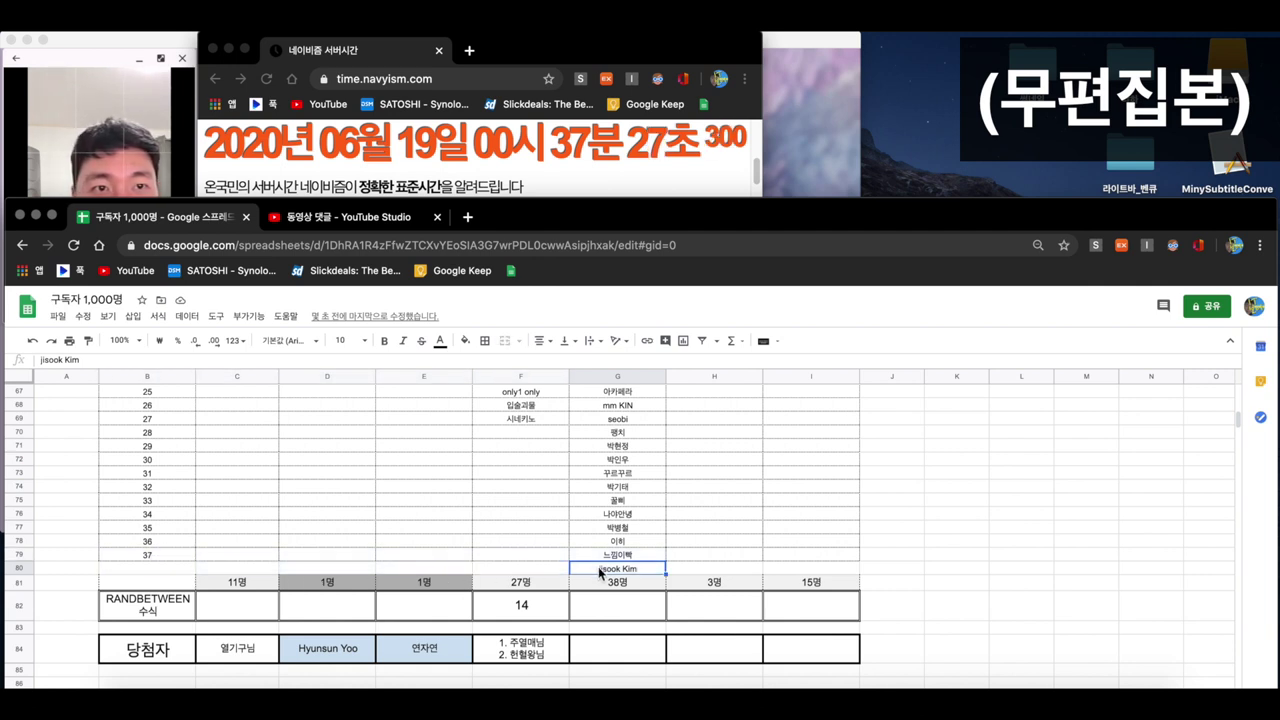
click(172, 566)
text(38)
key(Return)
key(Up)
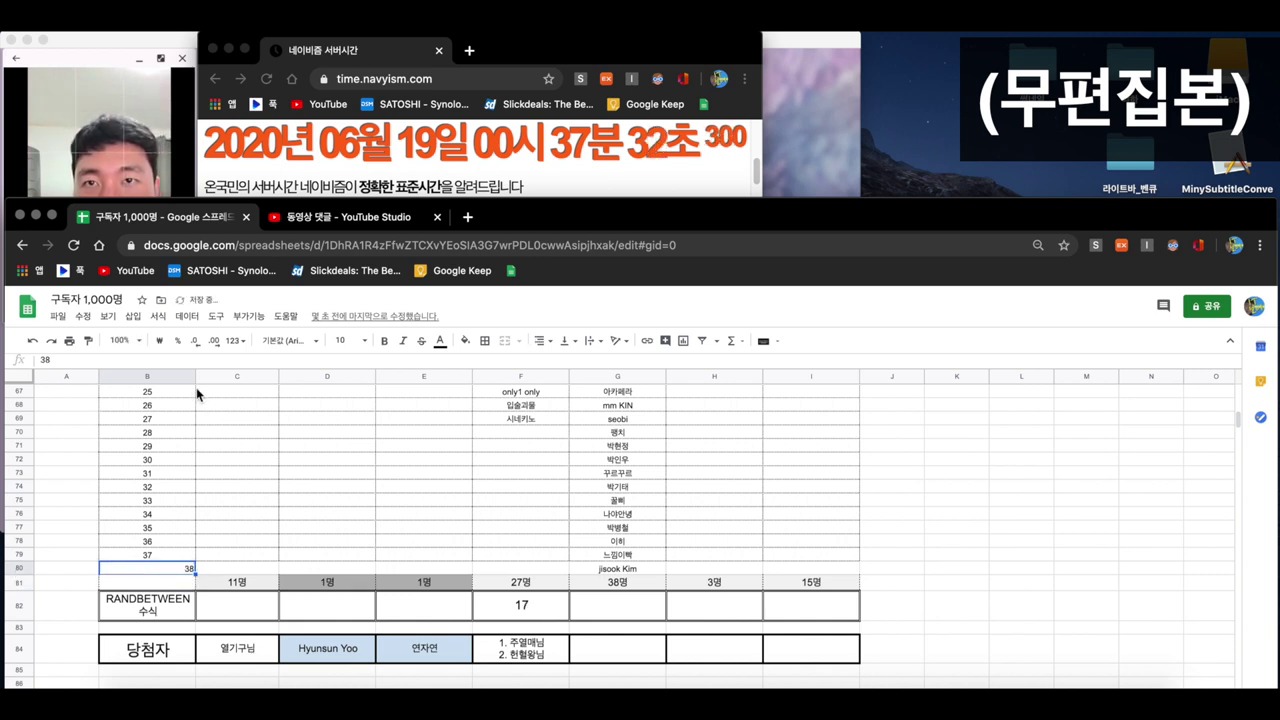
click(615, 569)
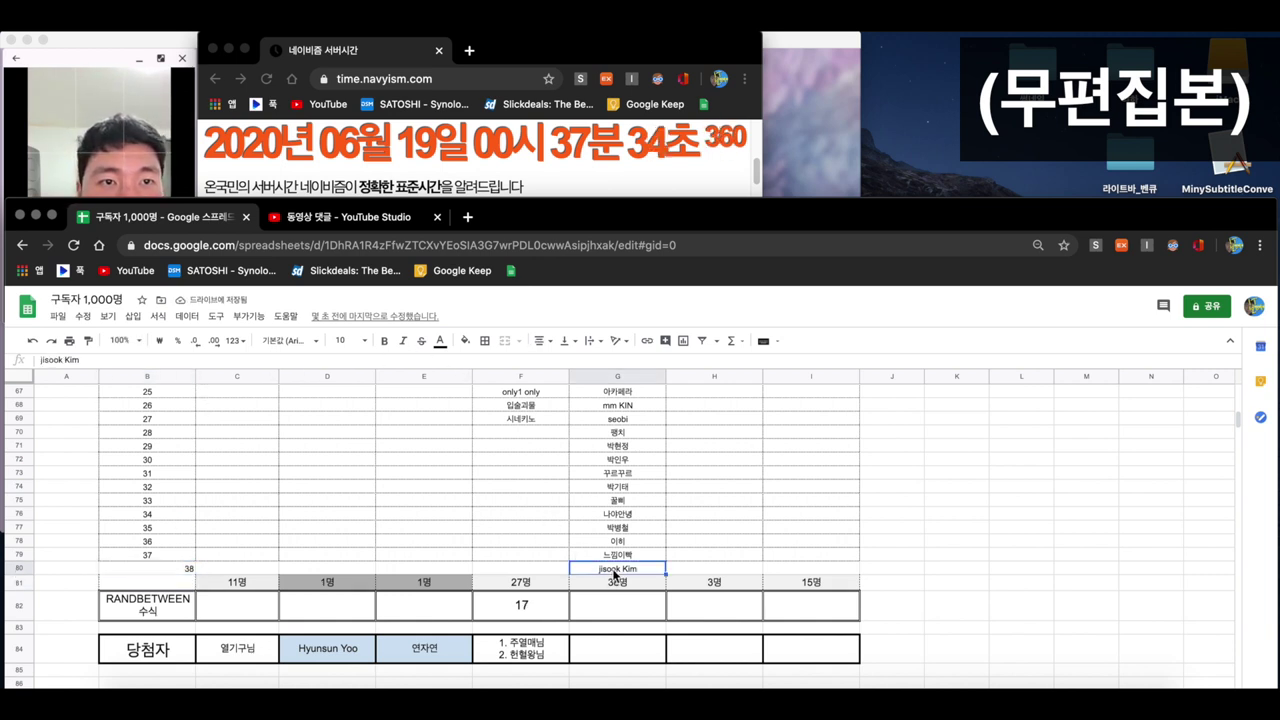
click(177, 565)
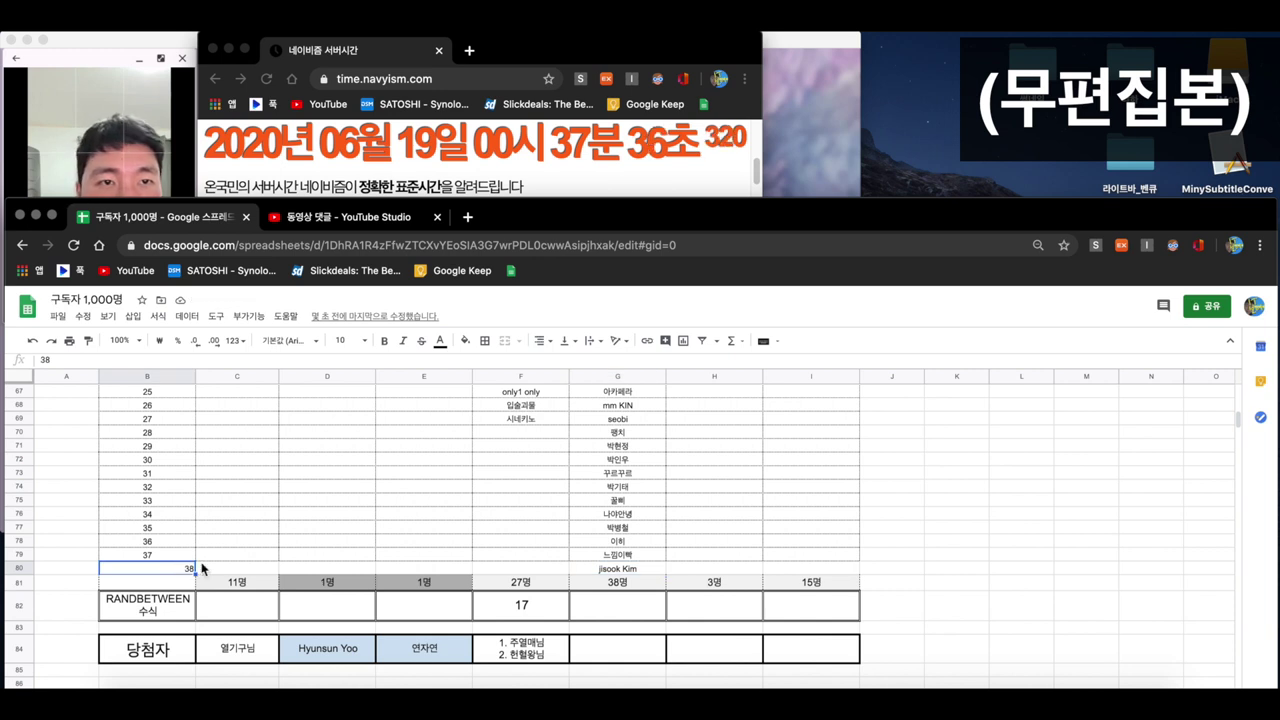
click(541, 340)
click(558, 365)
click(604, 614)
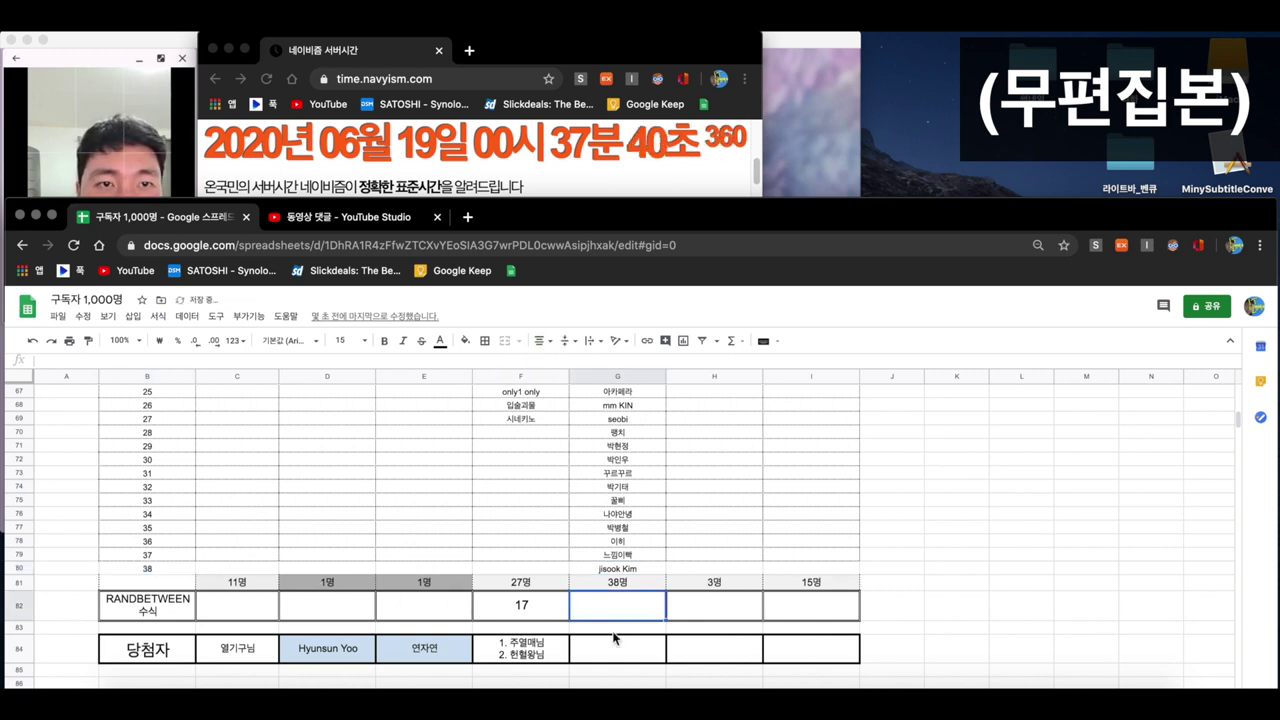
click(613, 657)
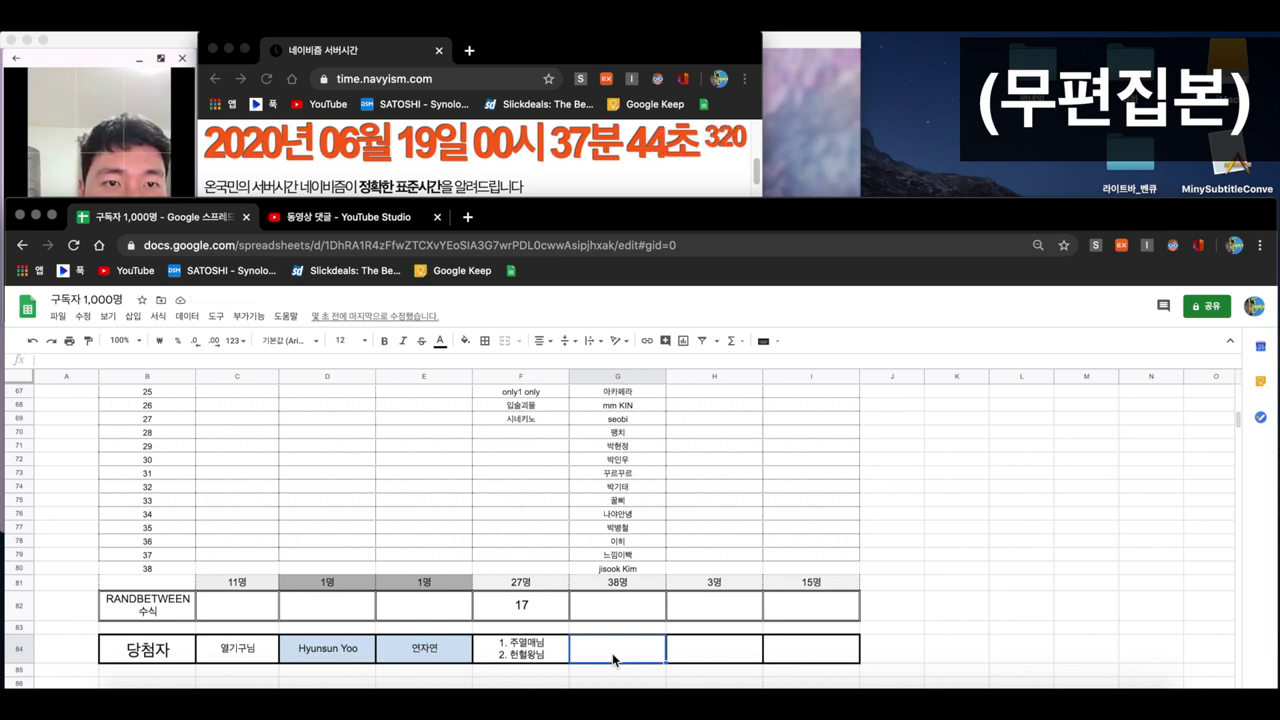
- Enter =RANDBETWEEN(1,38) in G84 for the 38-person prize, drawing 7
text(=)
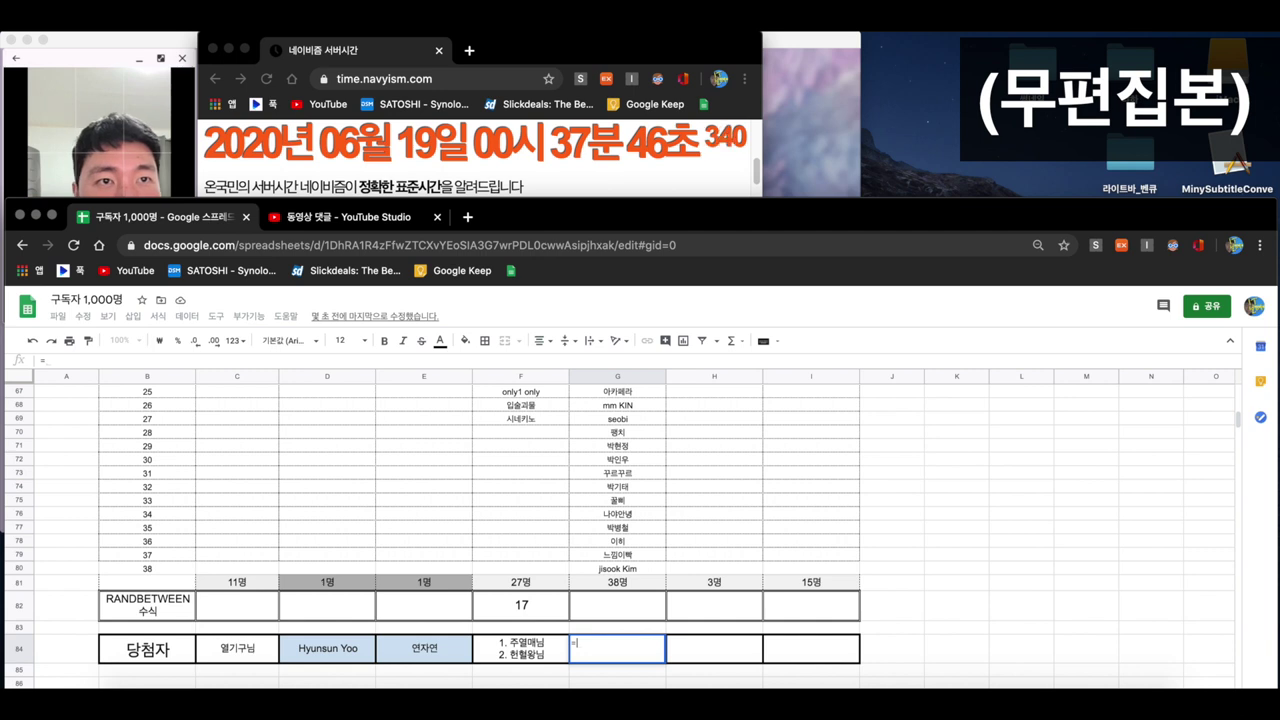
scroll(642, 492, up, 12)
scroll(642, 492, down, 7)
scroll(650, 492, down, 10)
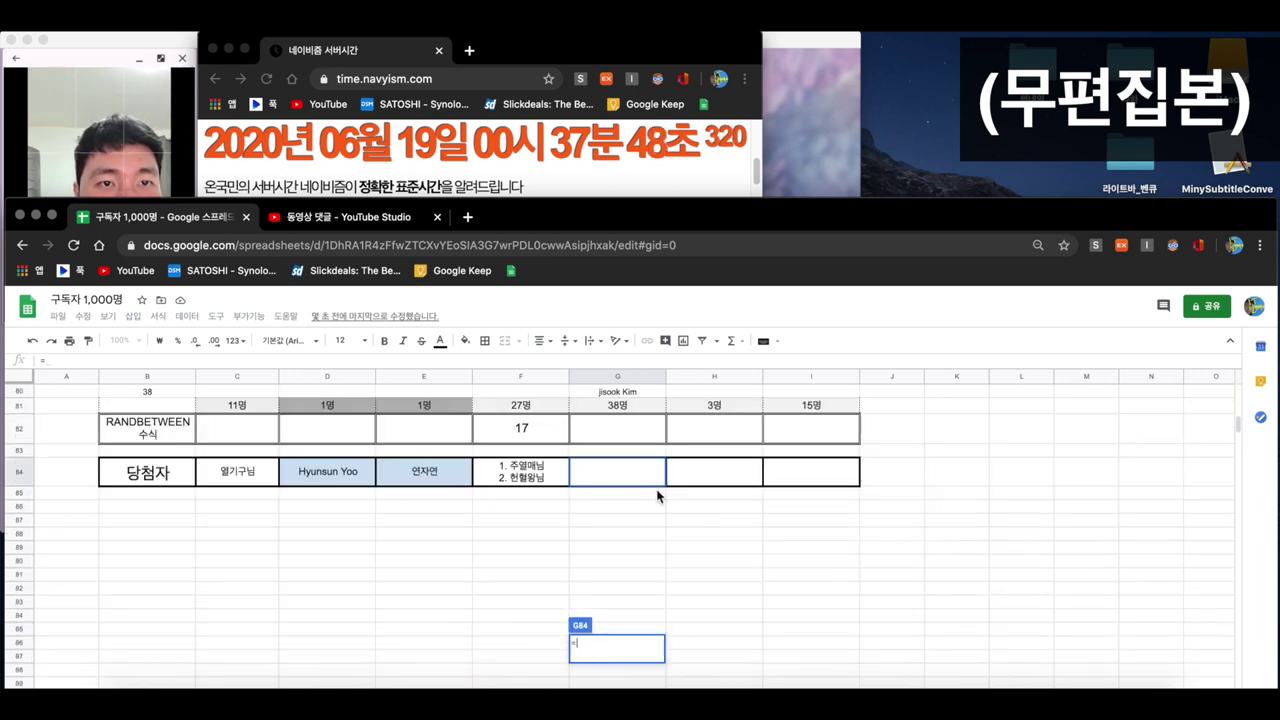
scroll(655, 494, up, 2)
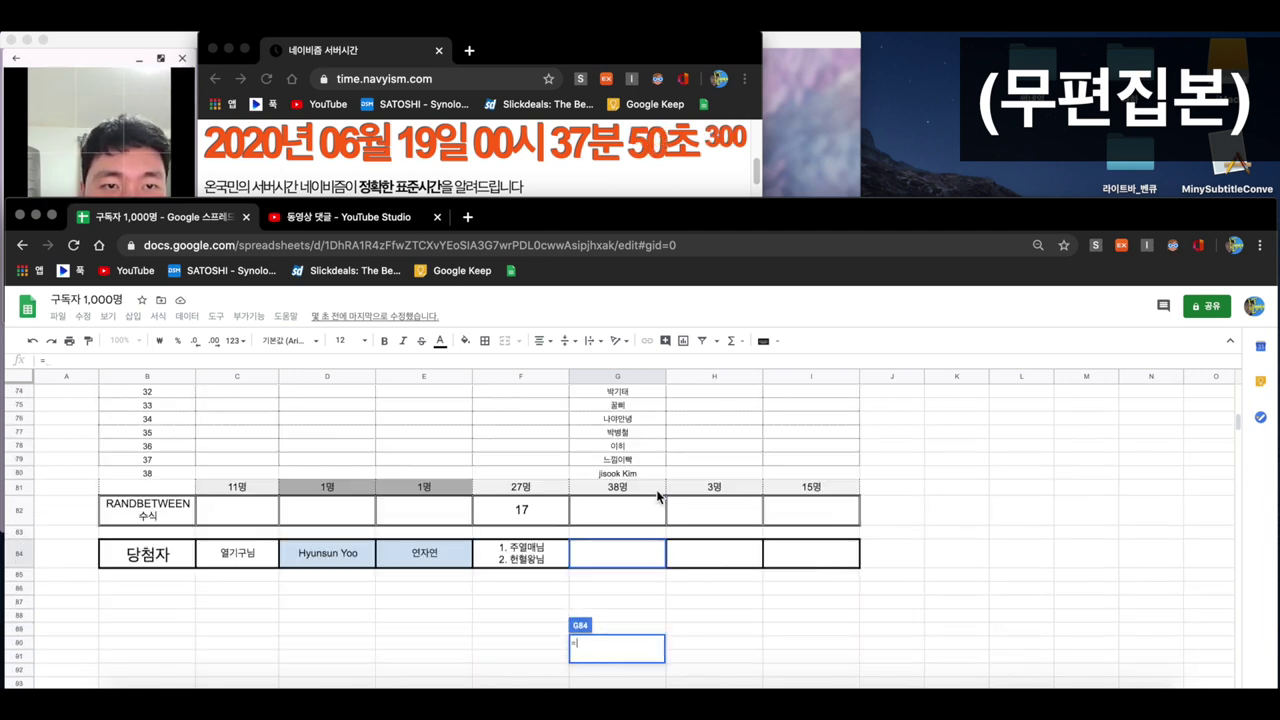
text(ㄱㅁㅇ)
key(BackSpace)
key(BackSpace)
key(BackSpace)
text(radbe)
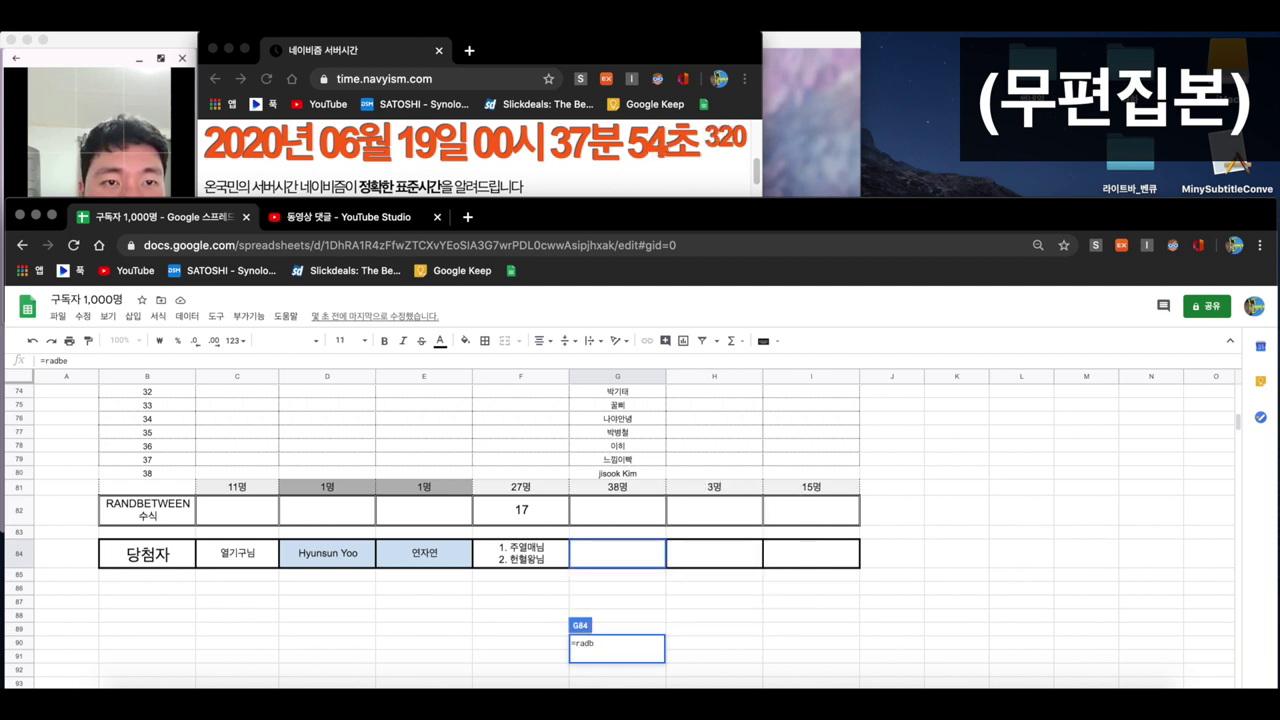
key(BackSpace)
key(BackSpace)
key(BackSpace)
text(nd)
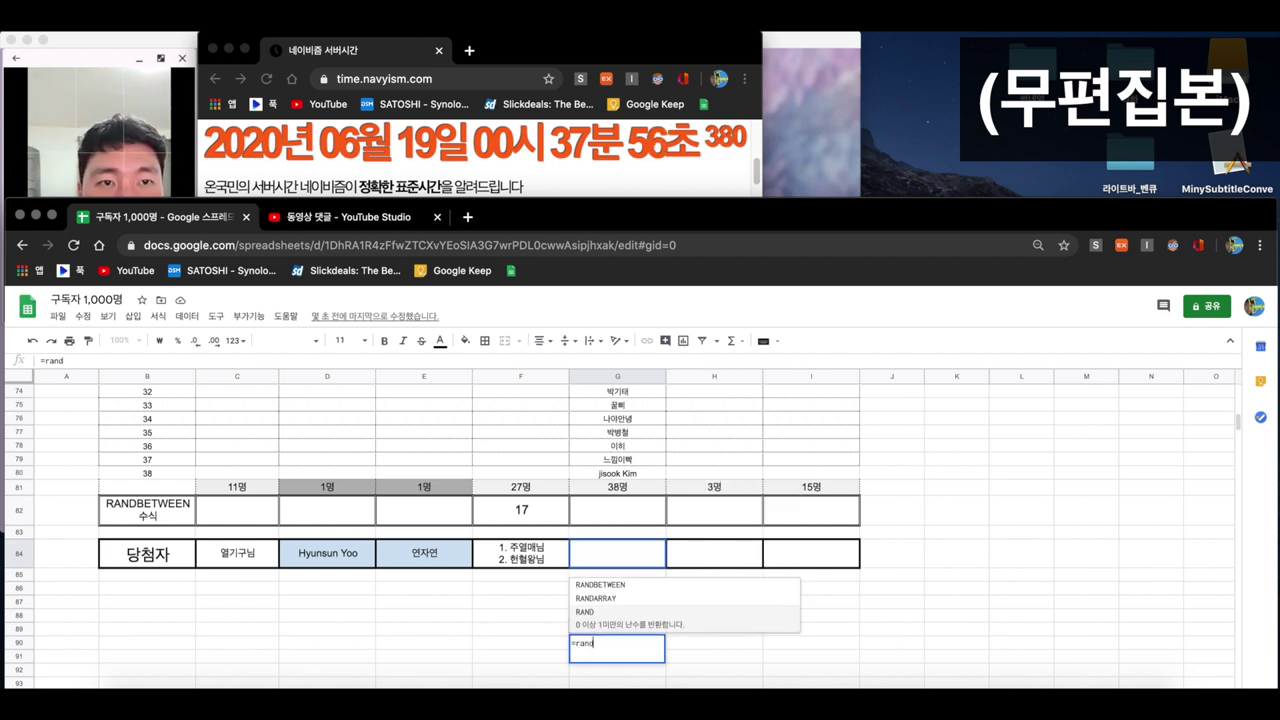
click(640, 586)
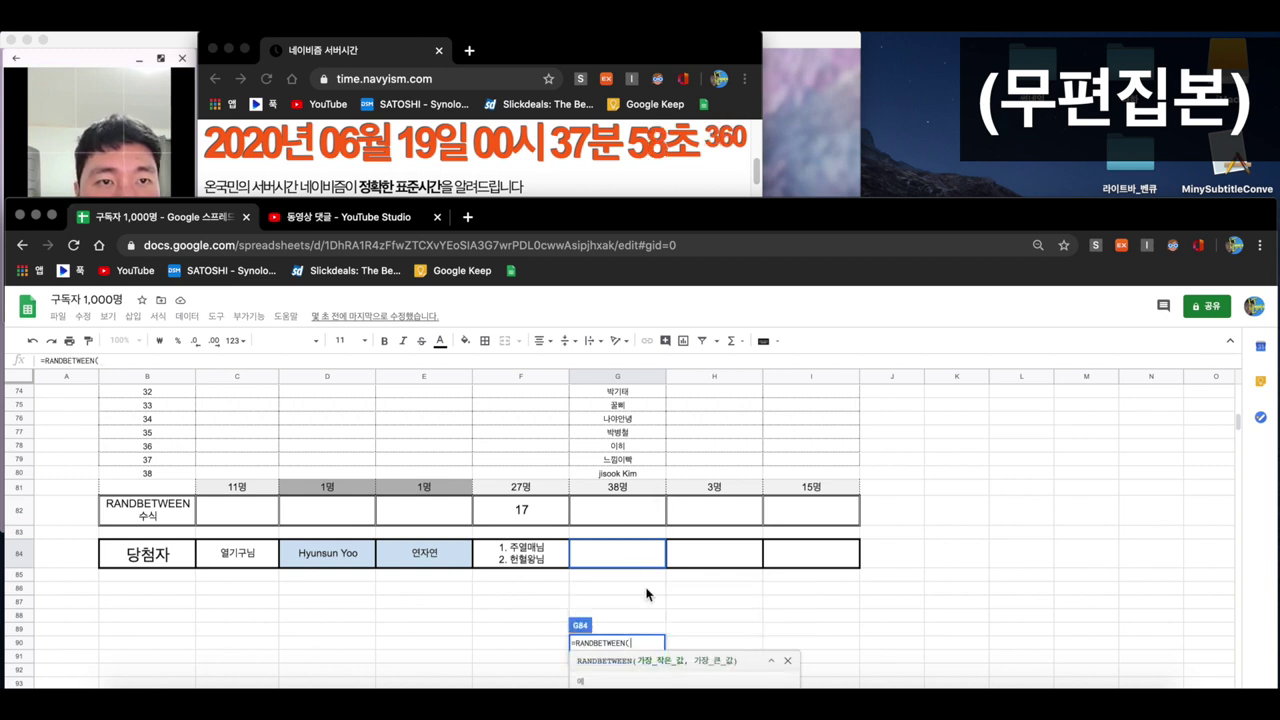
text(1)
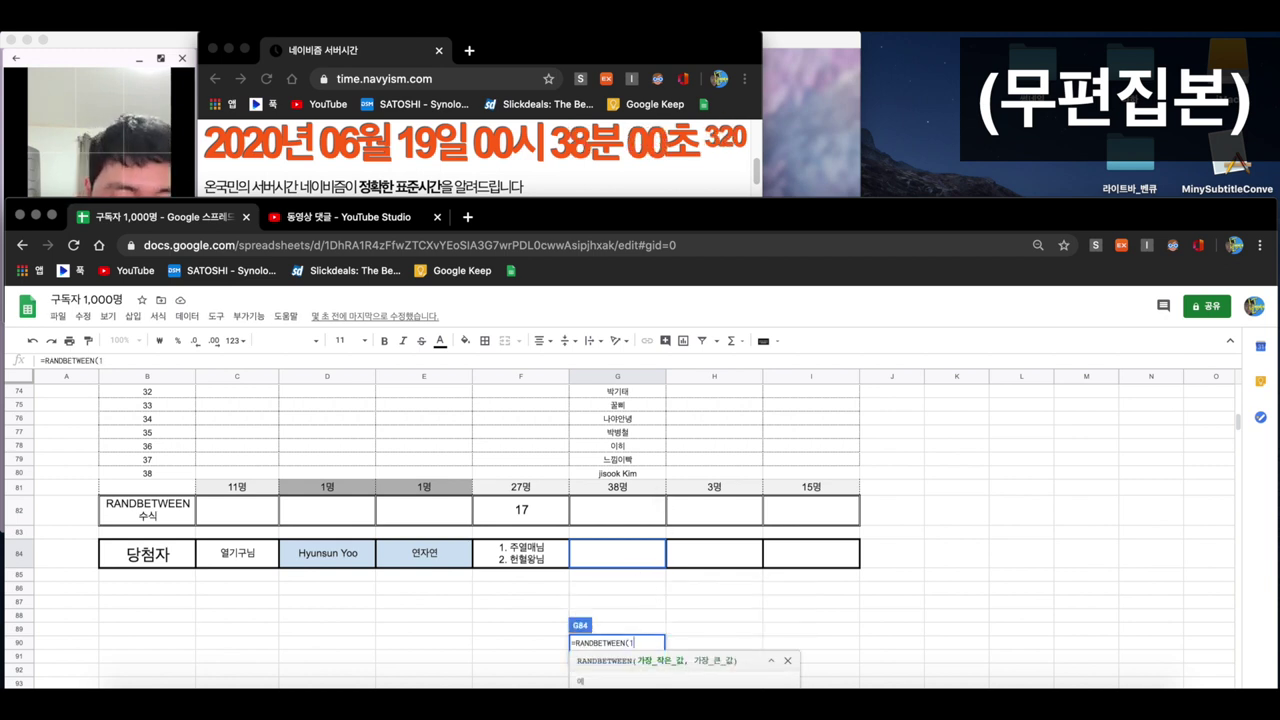
text(,38))
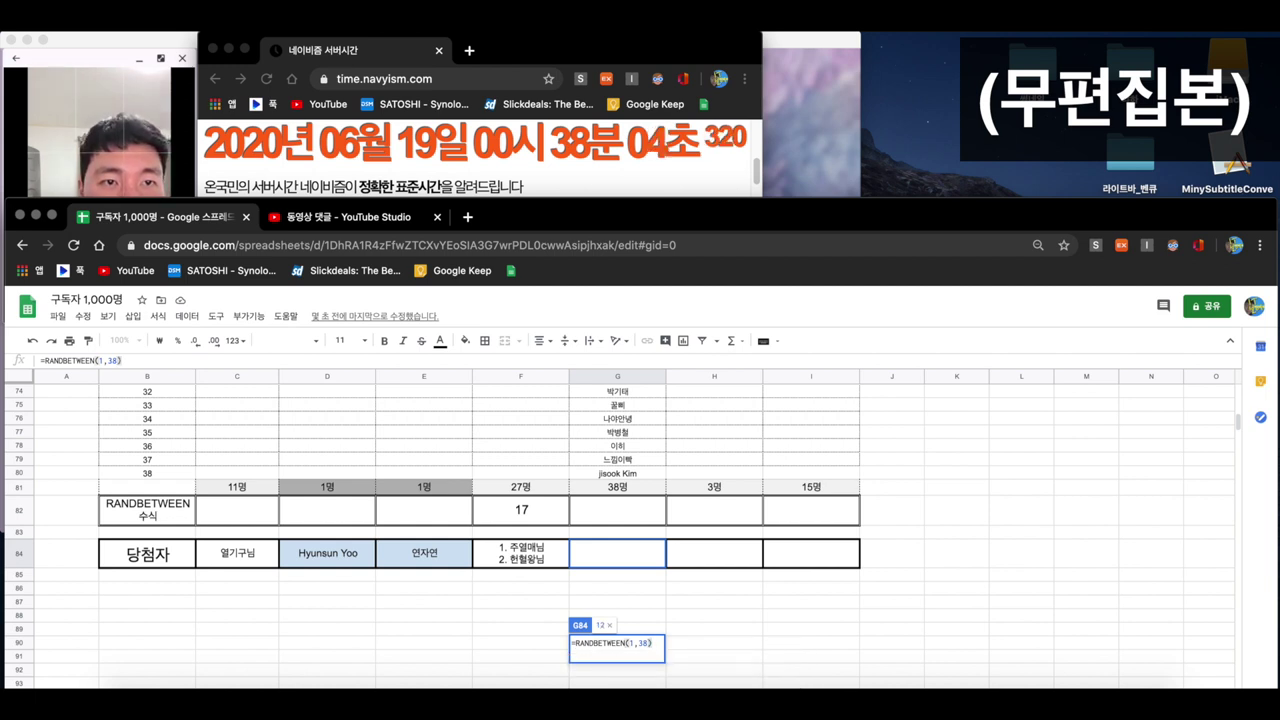
key(Return)
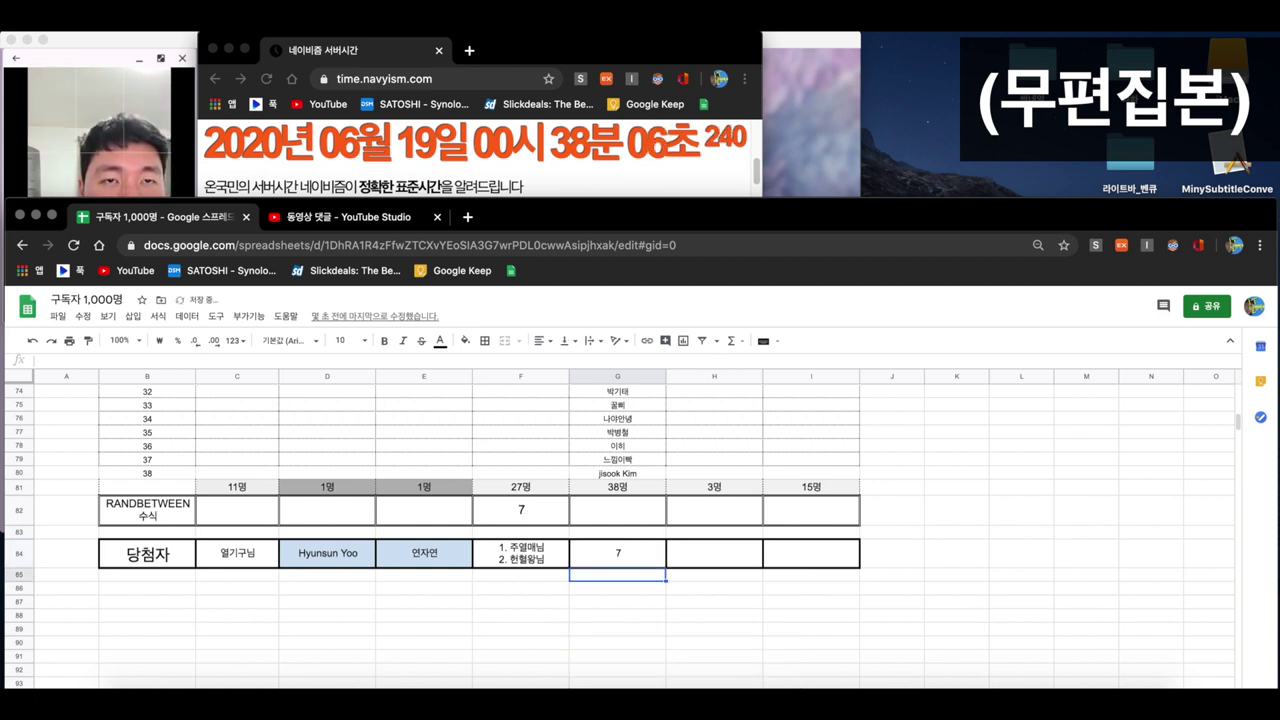
- Clear the draw values from G84 and F82, then scroll up to entry 7
click(633, 549)
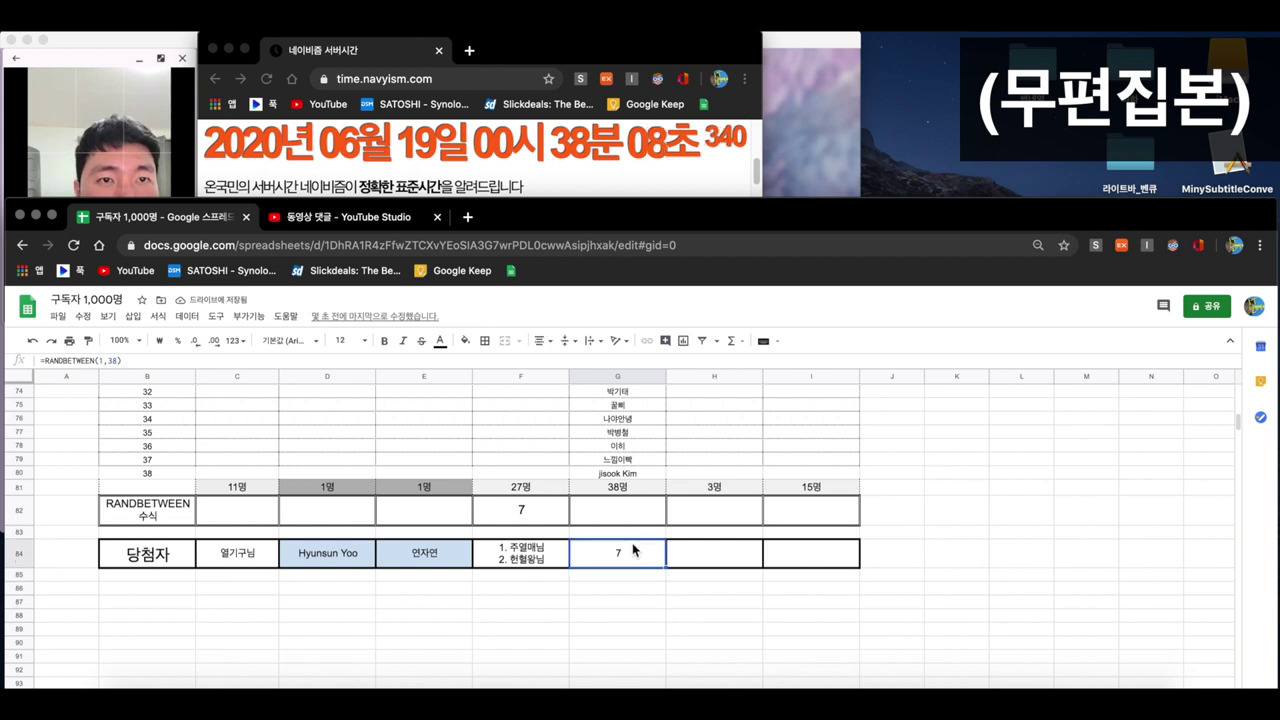
key(Delete)
click(543, 509)
key(Delete)
scroll(628, 496, up, 2)
scroll(627, 490, up, 6)
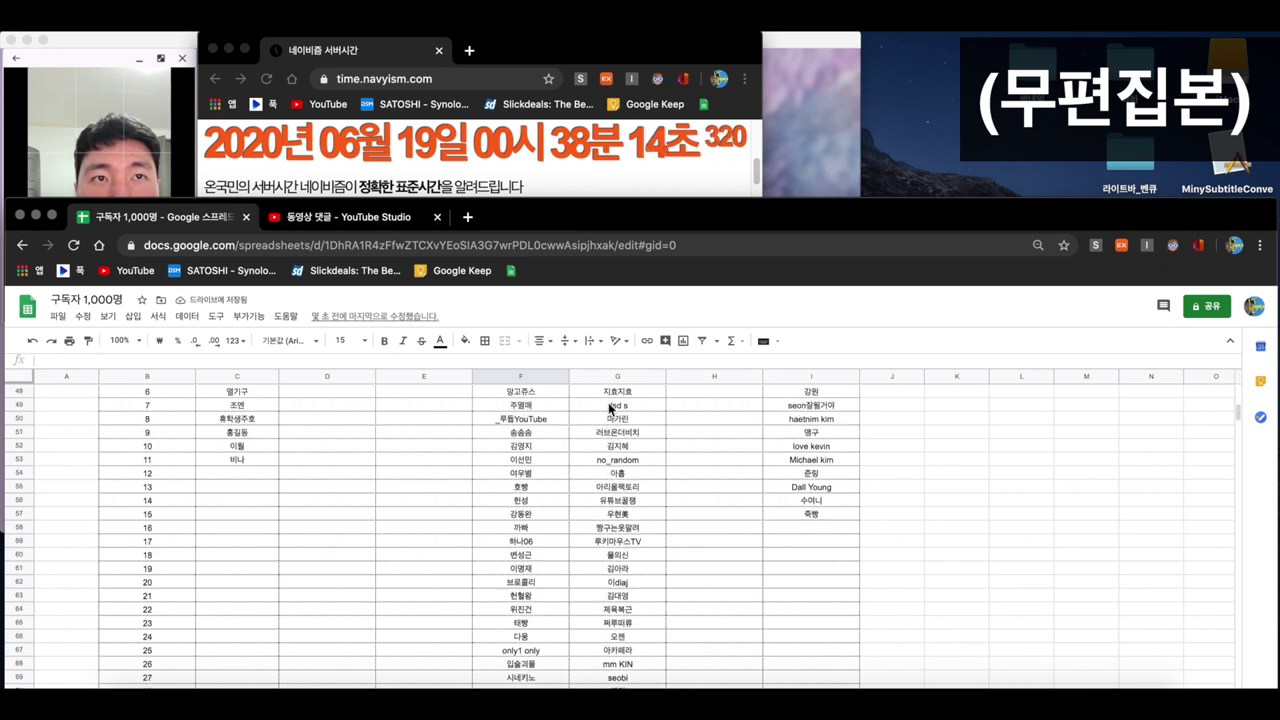
- Enter entrant 7's nickname followed by 님 in G84 as the 38-person prize winner
click(611, 405)
key(Down)
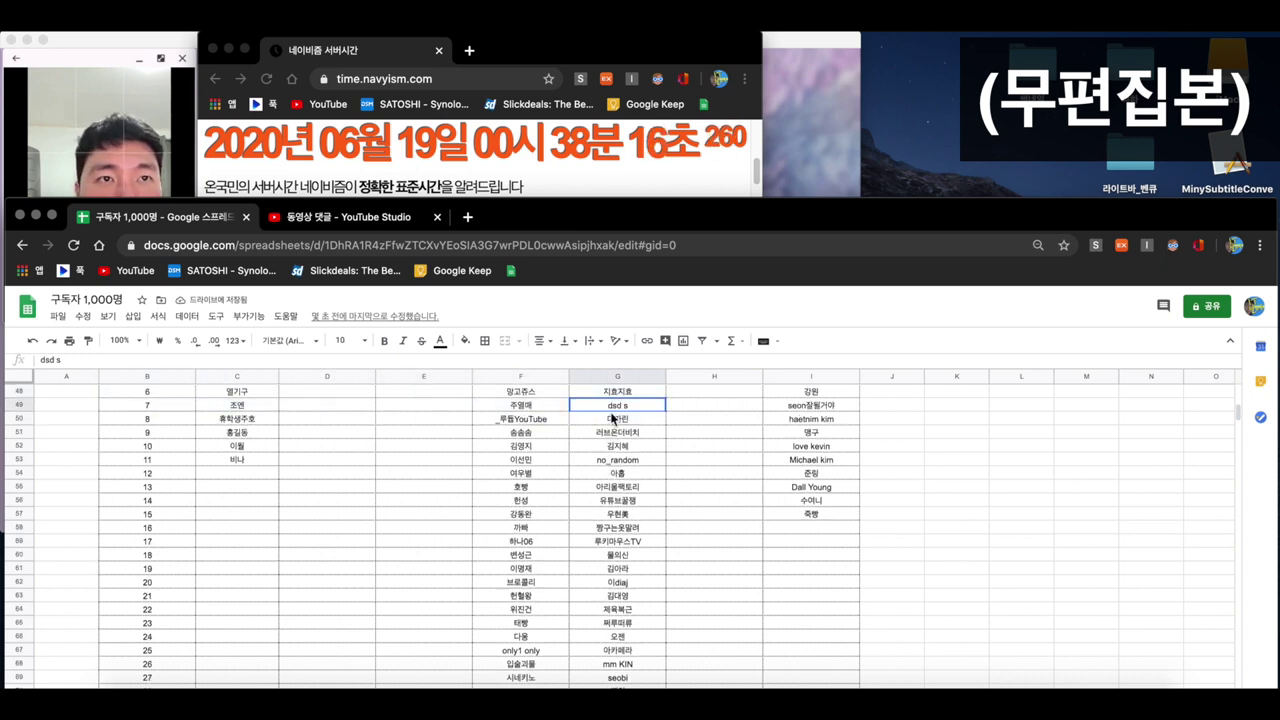
scroll(620, 503, down, 9)
click(618, 503)
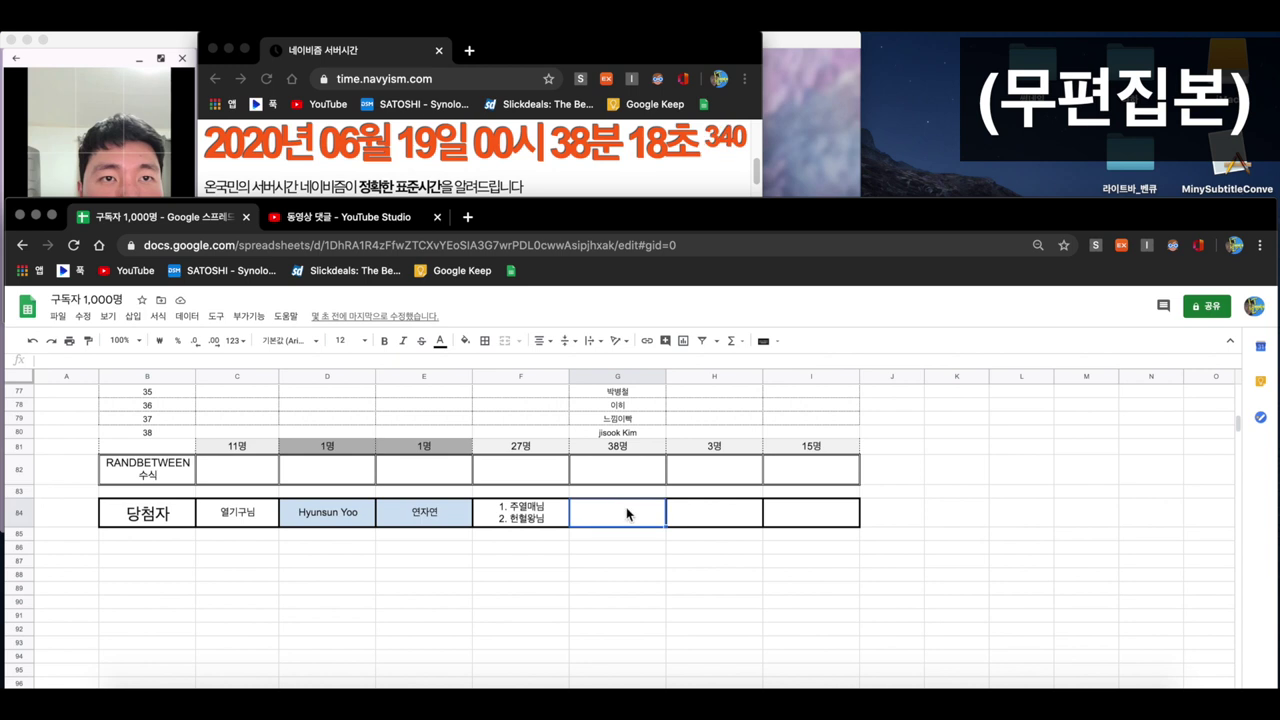
text(dsd s 님)
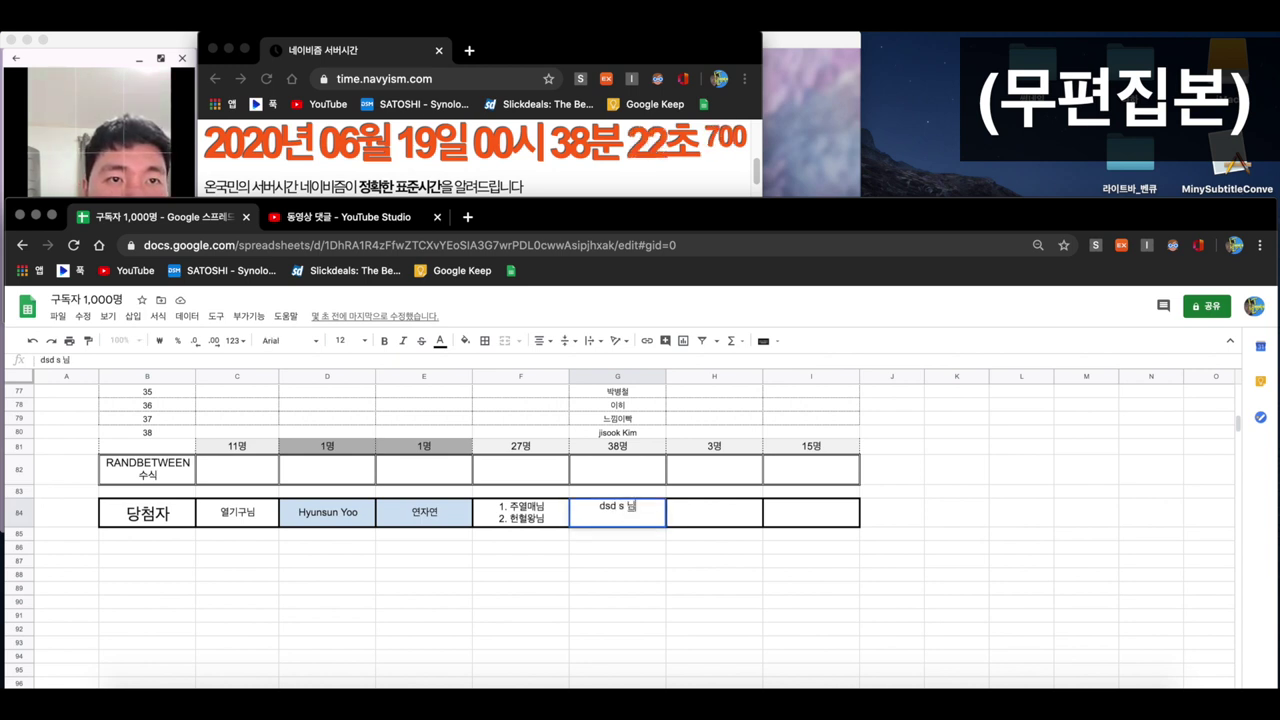
key(Return)
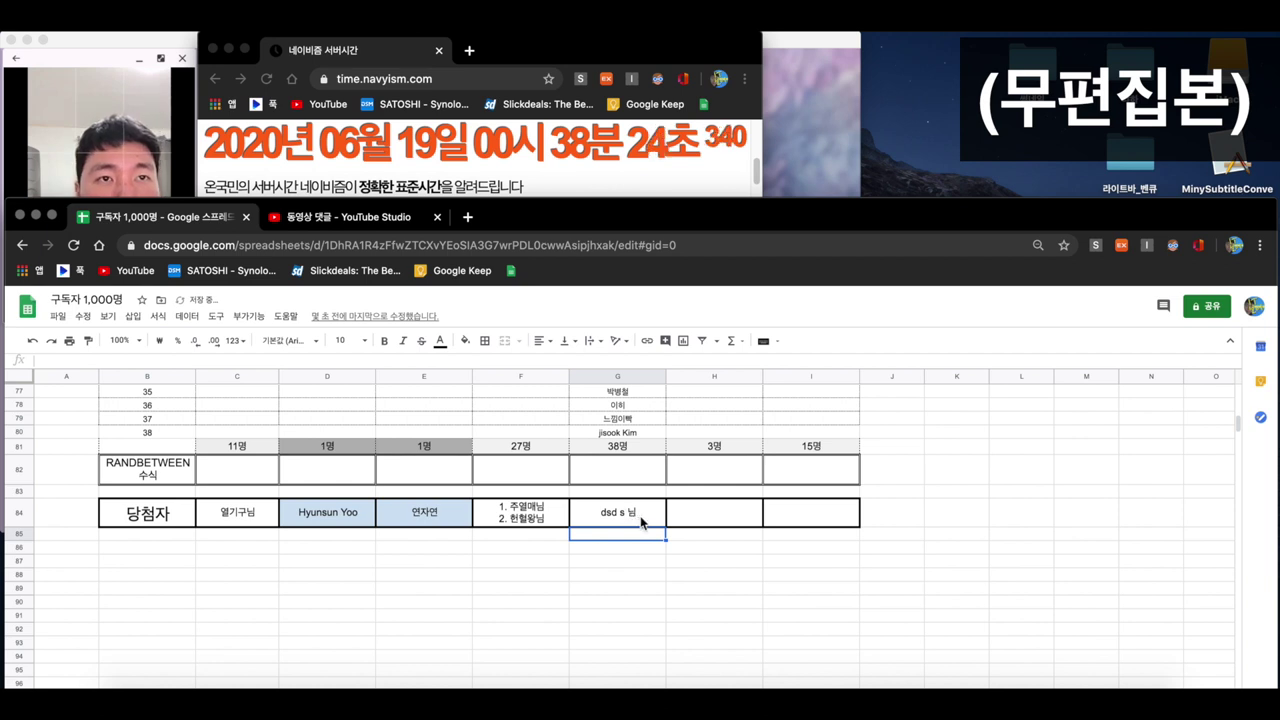
scroll(649, 525, up, 6)
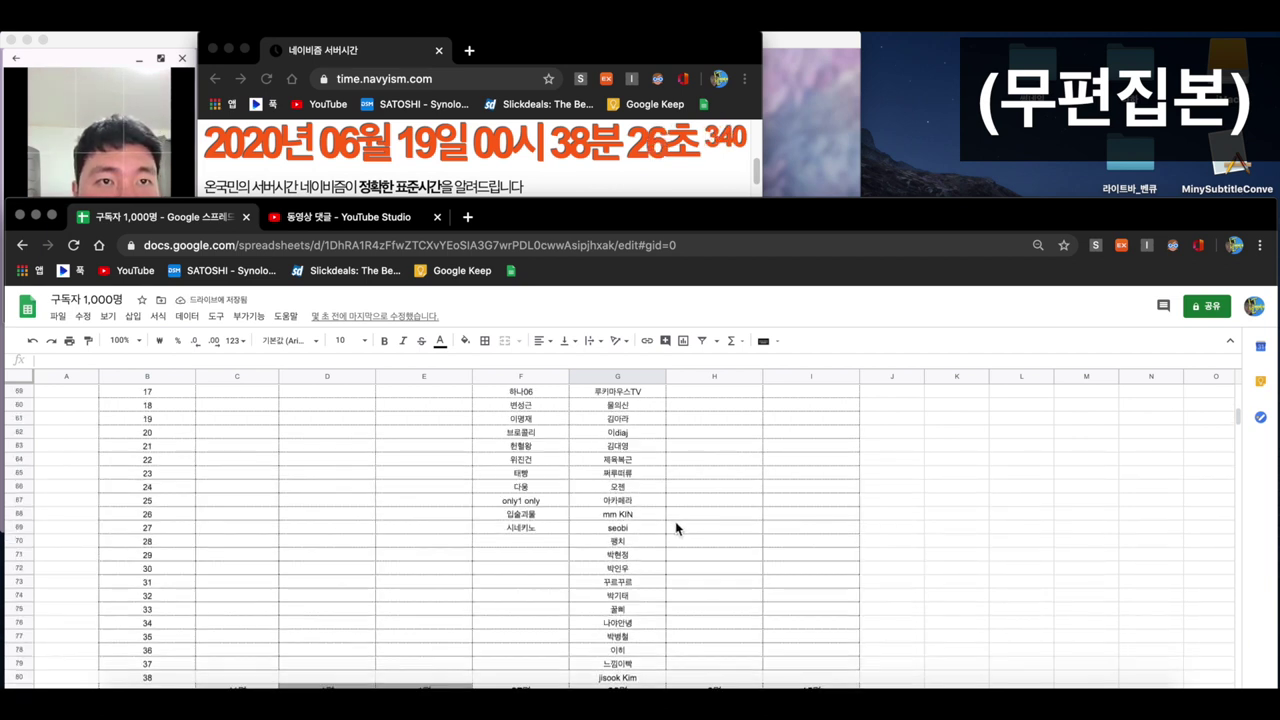
scroll(675, 521, up, 7)
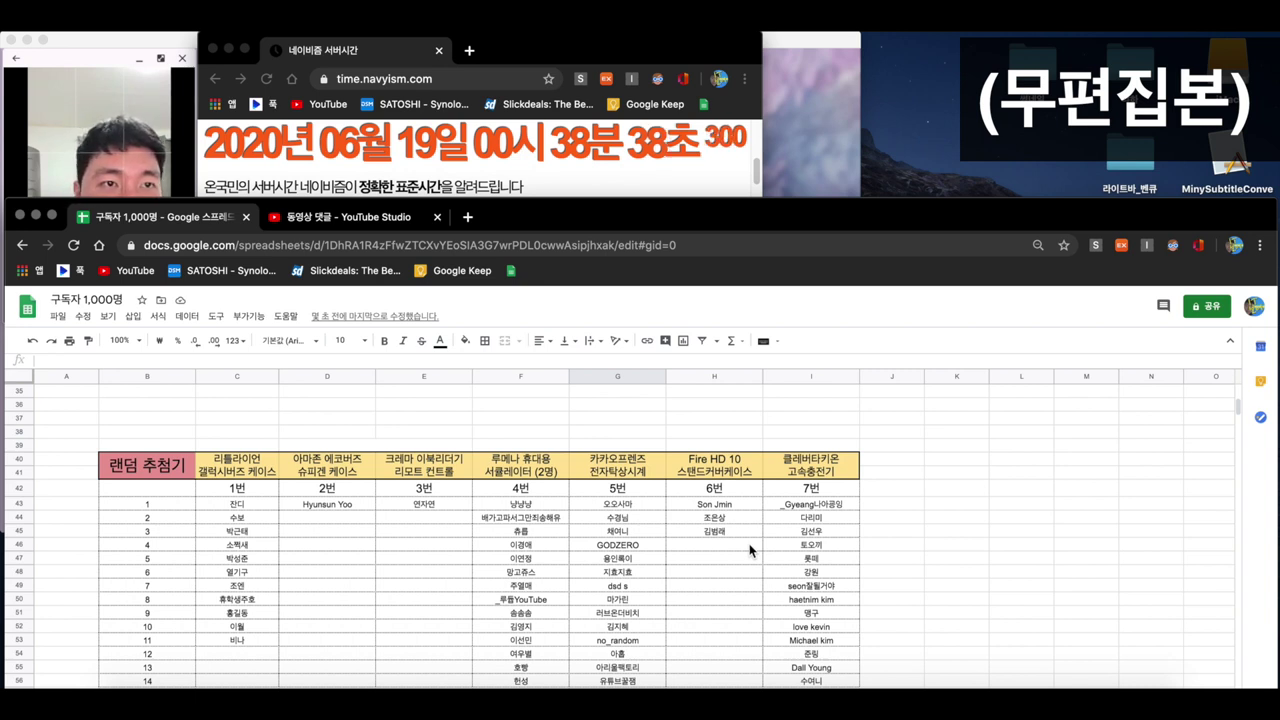
click(734, 536)
click(731, 559)
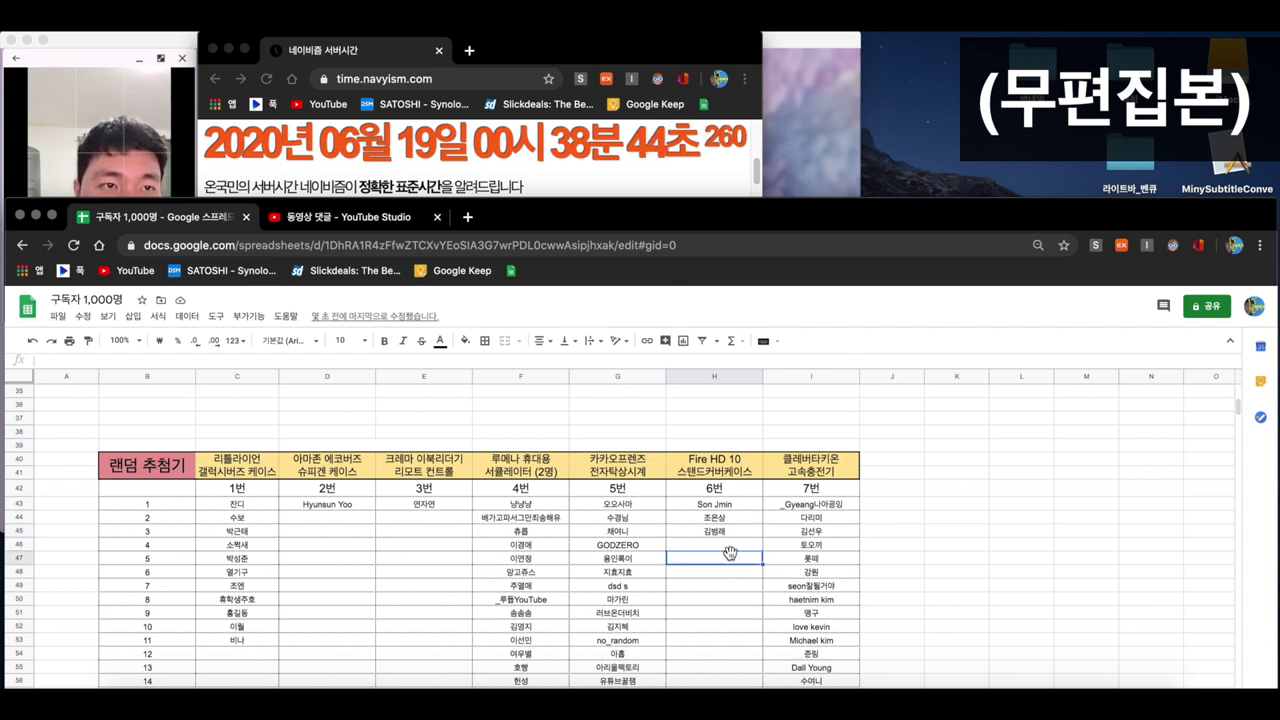
scroll(732, 557, down, 10)
- Enter =RANDBETWEEN(1,3) in the 3-entrant prize's draw cell
click(720, 518)
text(=)
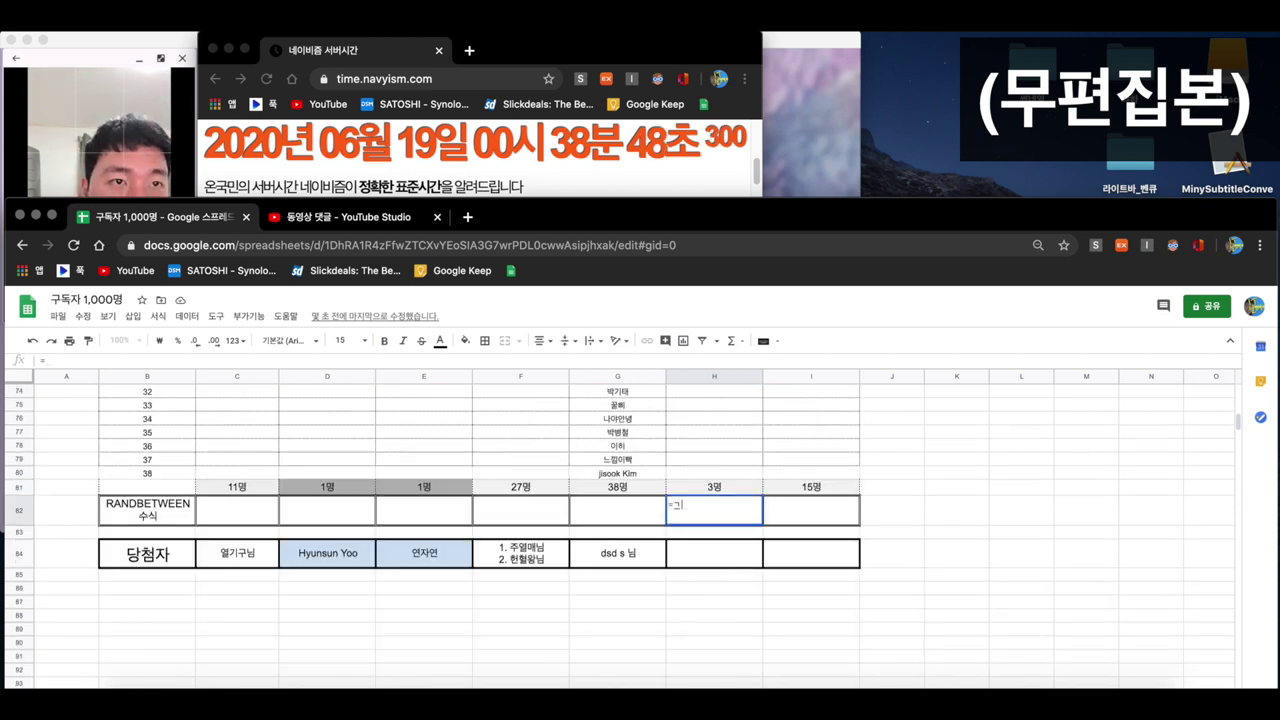
text(randb)
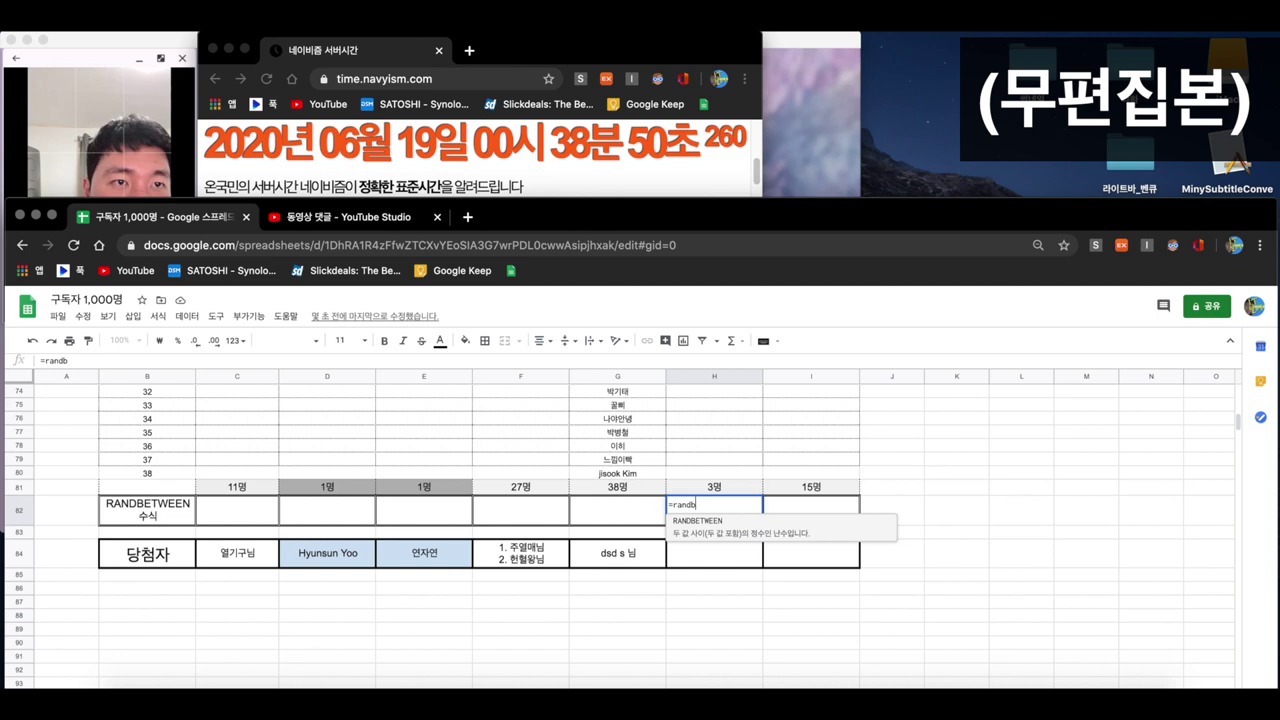
click(729, 527)
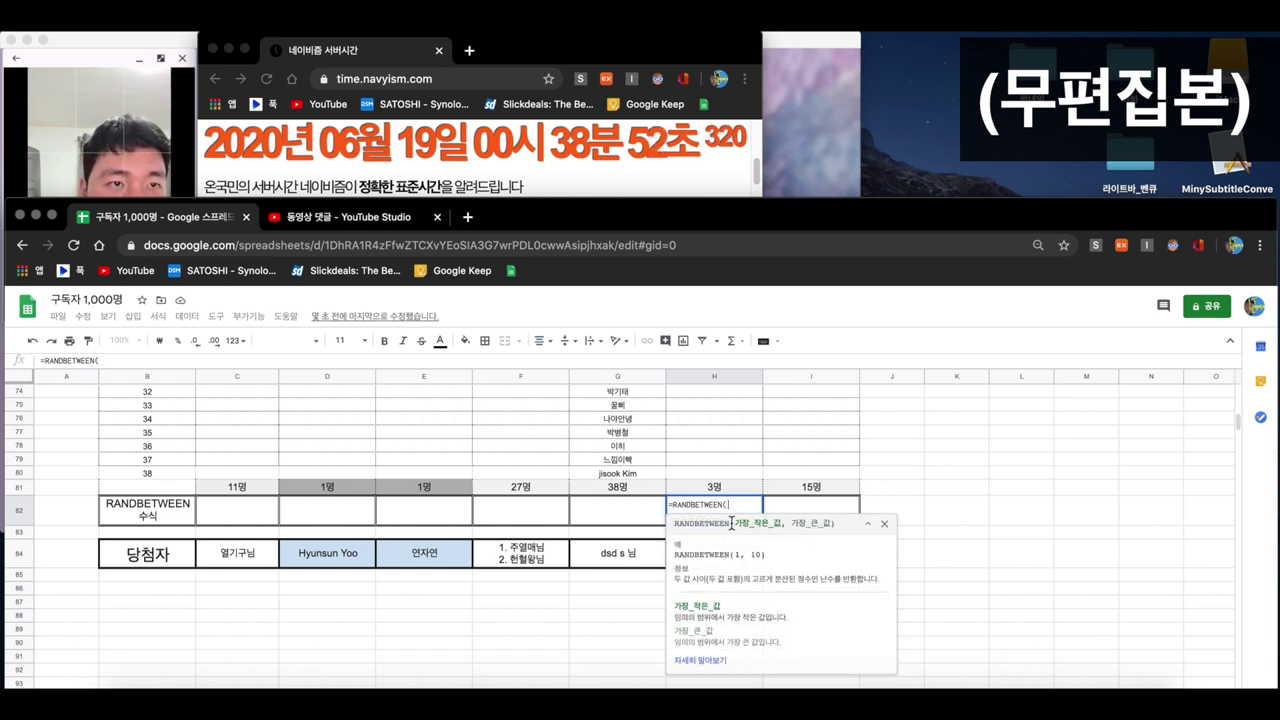
text(1,3))
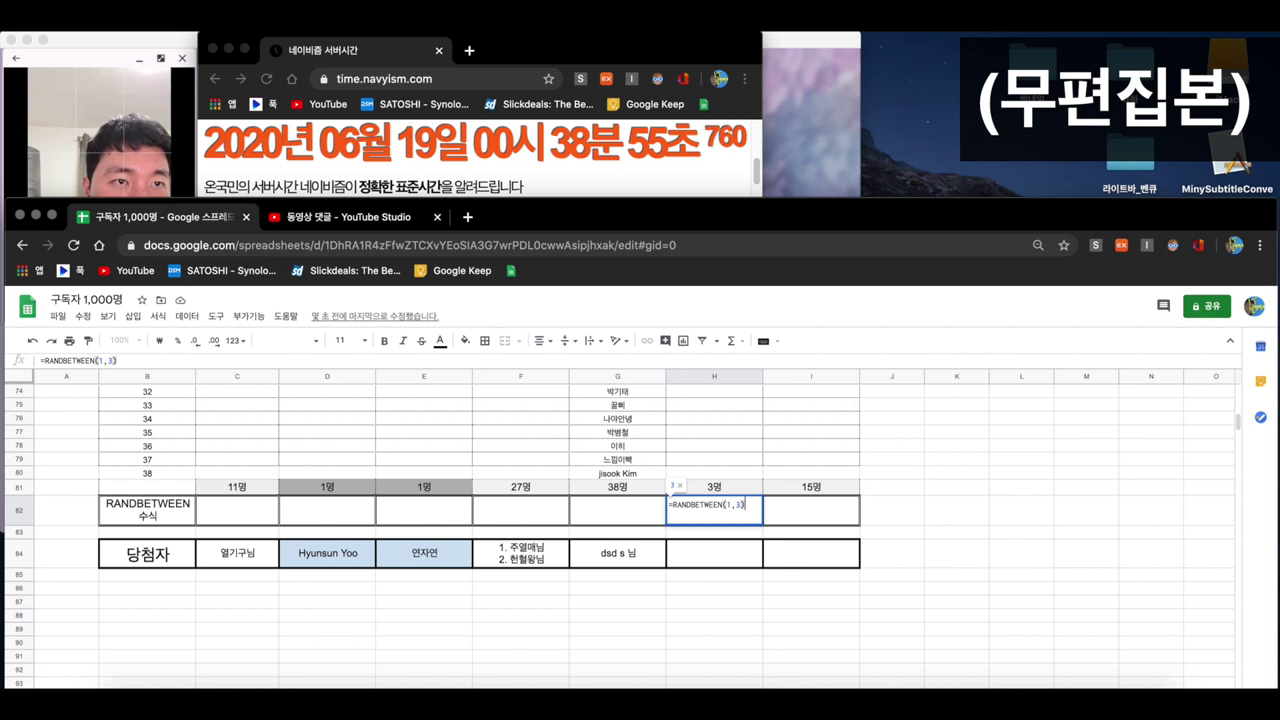
key(Return)
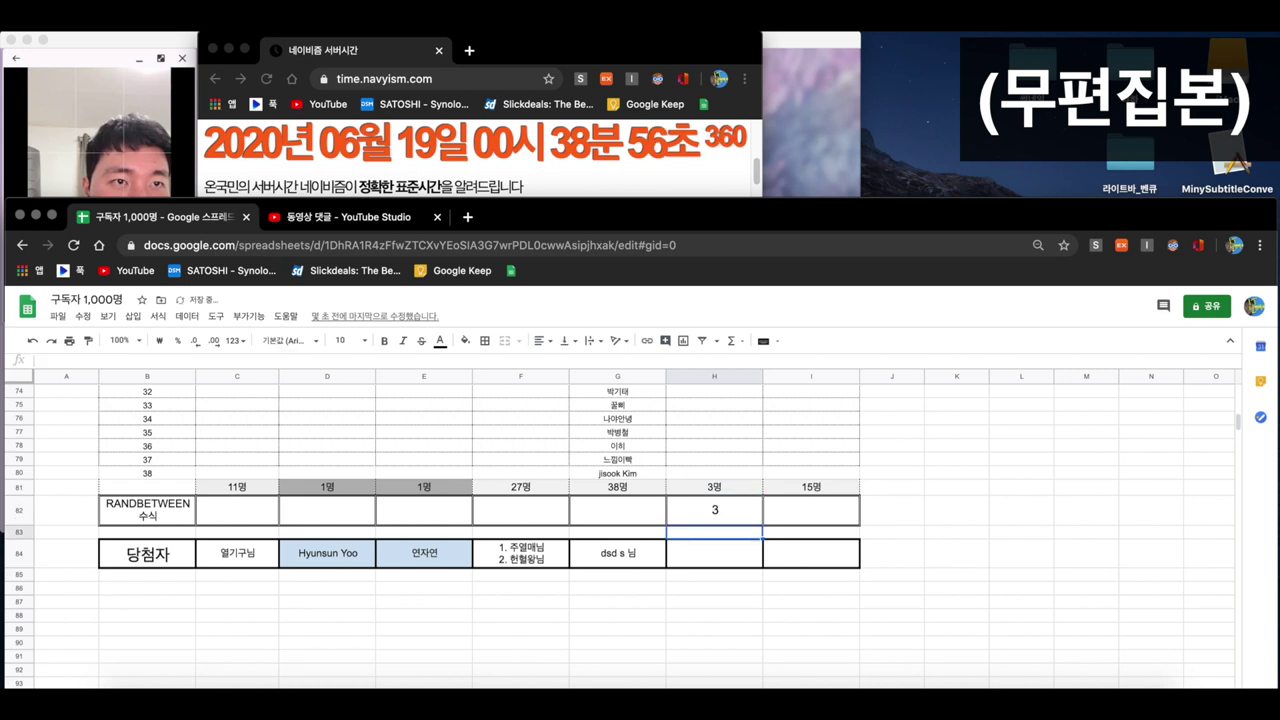
- Look up entrant 3 and enter their nickname followed by 님 in winner cell H84
scroll(750, 523, up, 10)
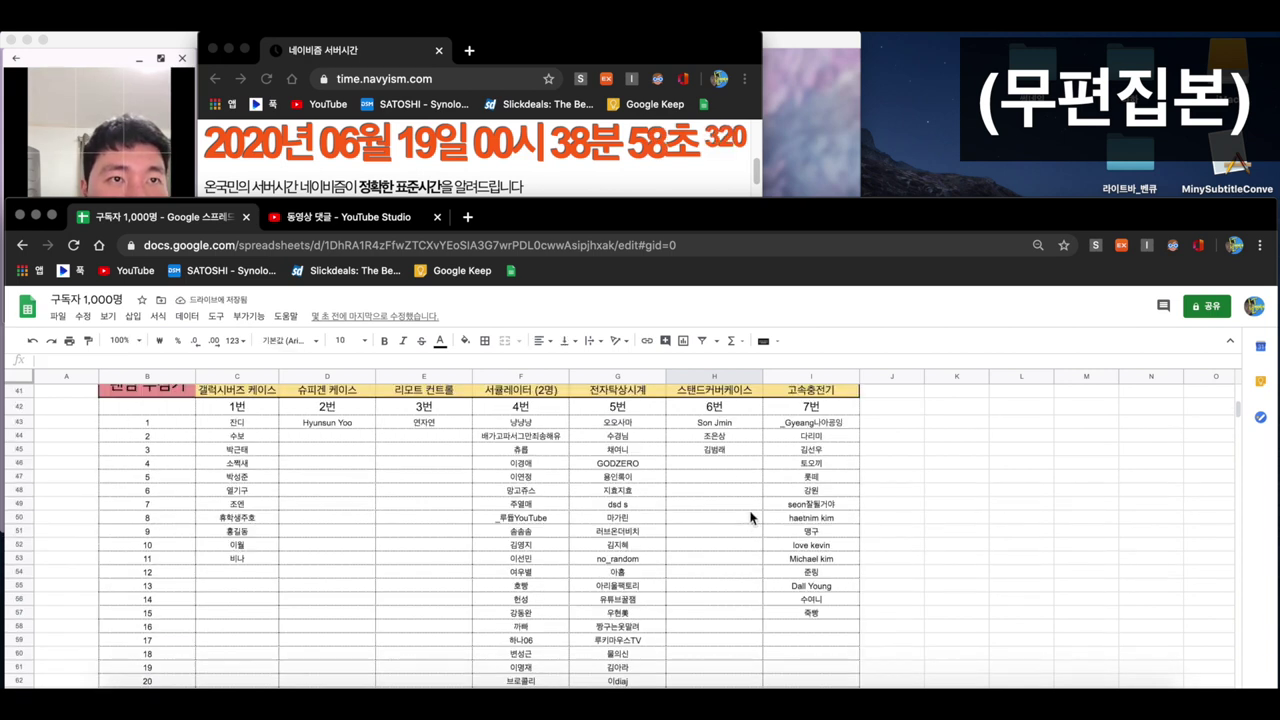
click(711, 450)
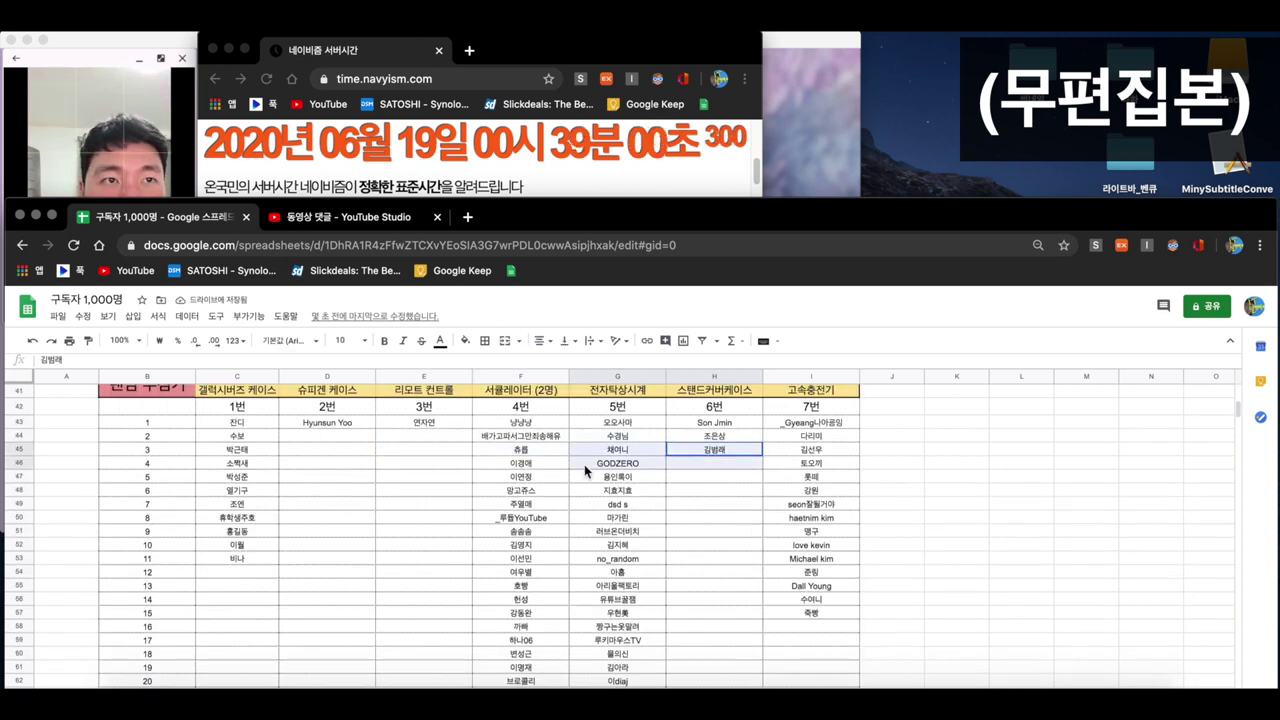
click(703, 479)
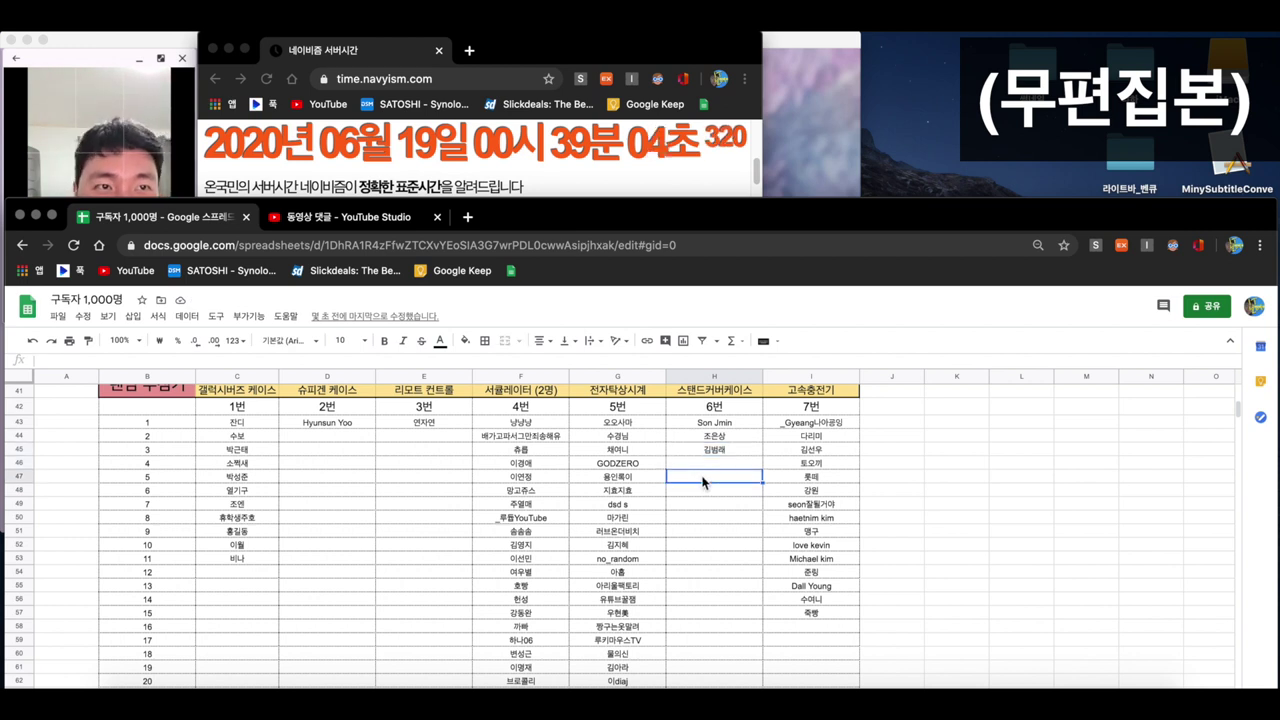
scroll(703, 484, down, 5)
click(724, 570)
text(김녀)
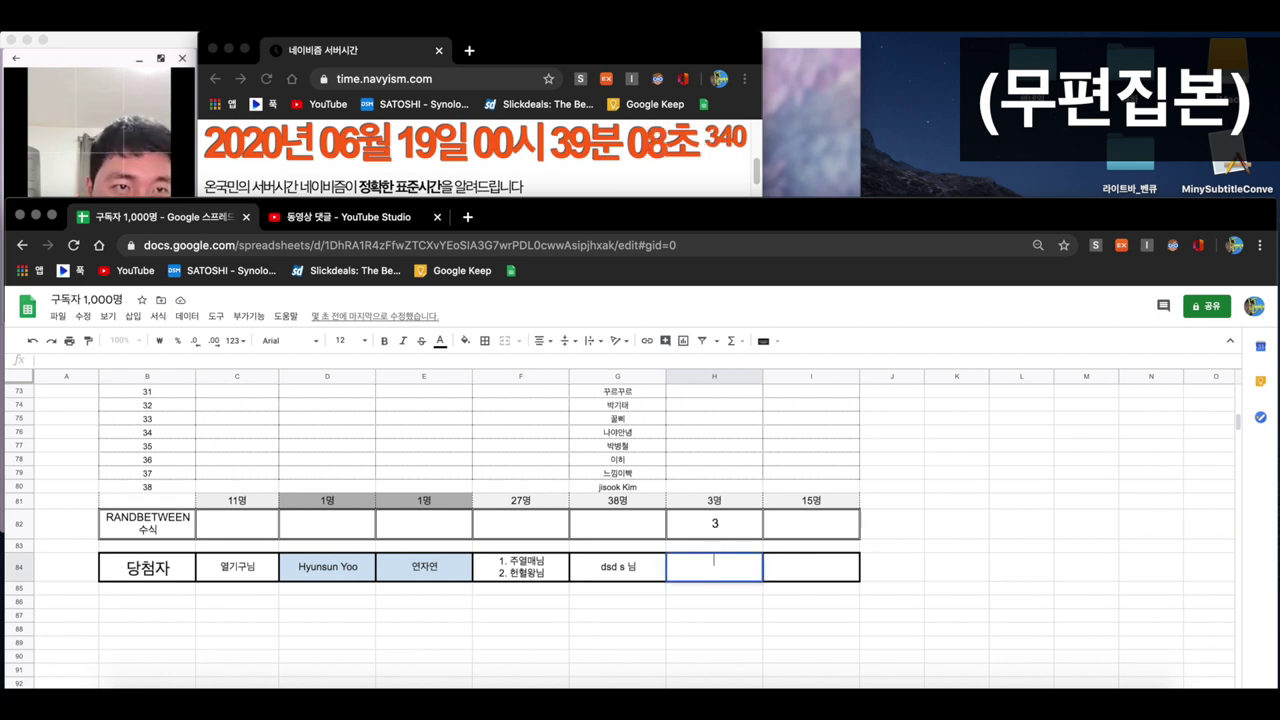
text(래 님)
key(Return)
- Recheck prize 6's draw result against the entrant list
click(660, 522)
click(700, 522)
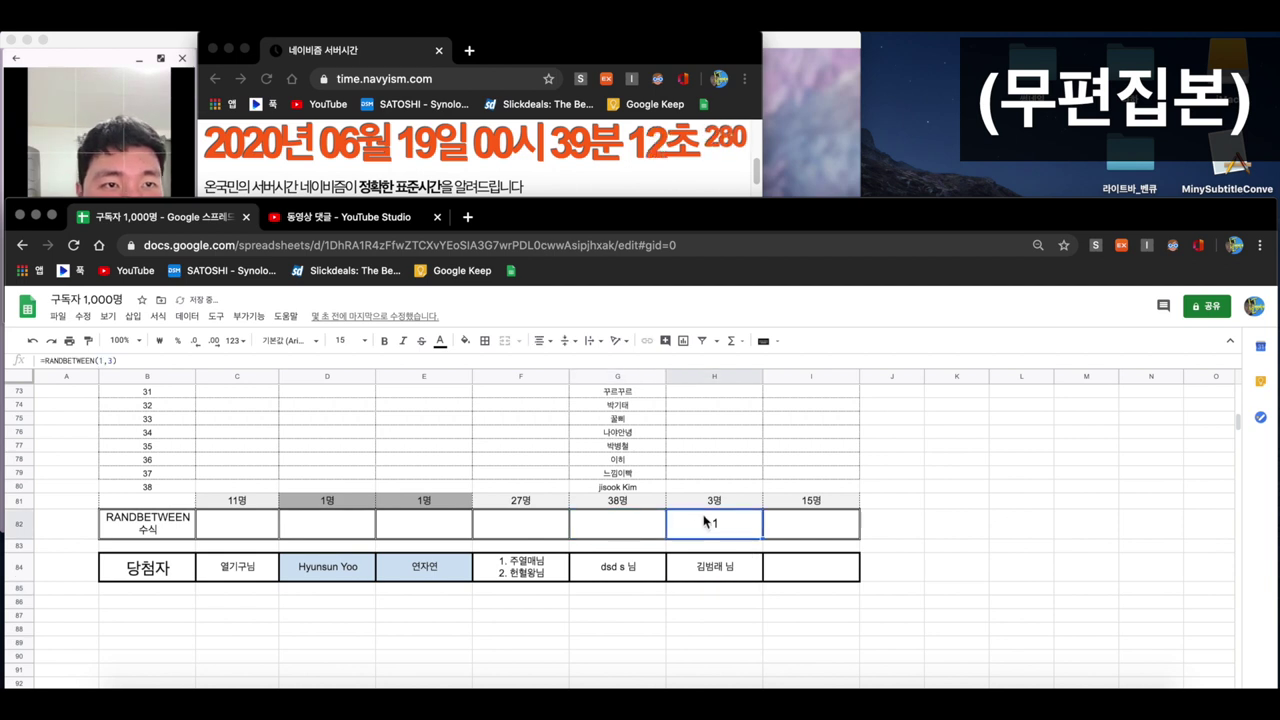
scroll(847, 531, up, 5)
scroll(847, 531, up, 15)
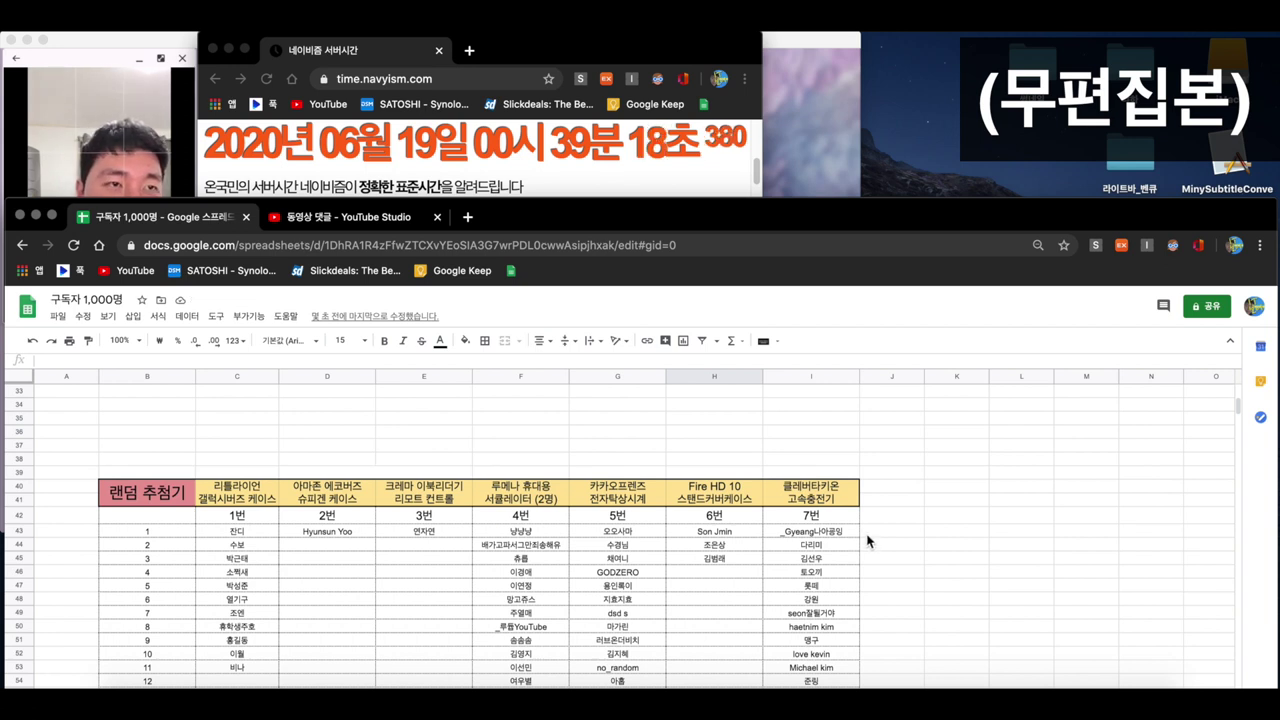
- Select the last entrants in column I to confirm prize 7 has 15 entrants
scroll(886, 535, down, 2)
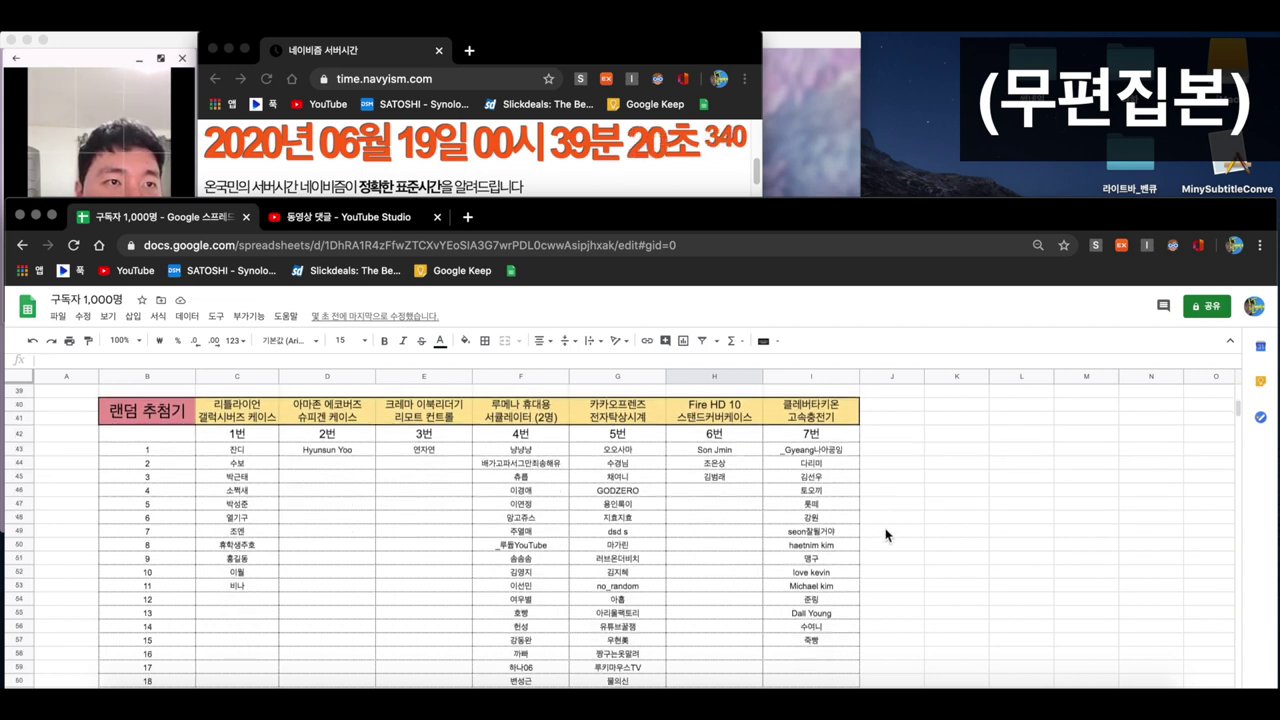
drag(826, 641, 167, 638)
scroll(853, 605, down, 5)
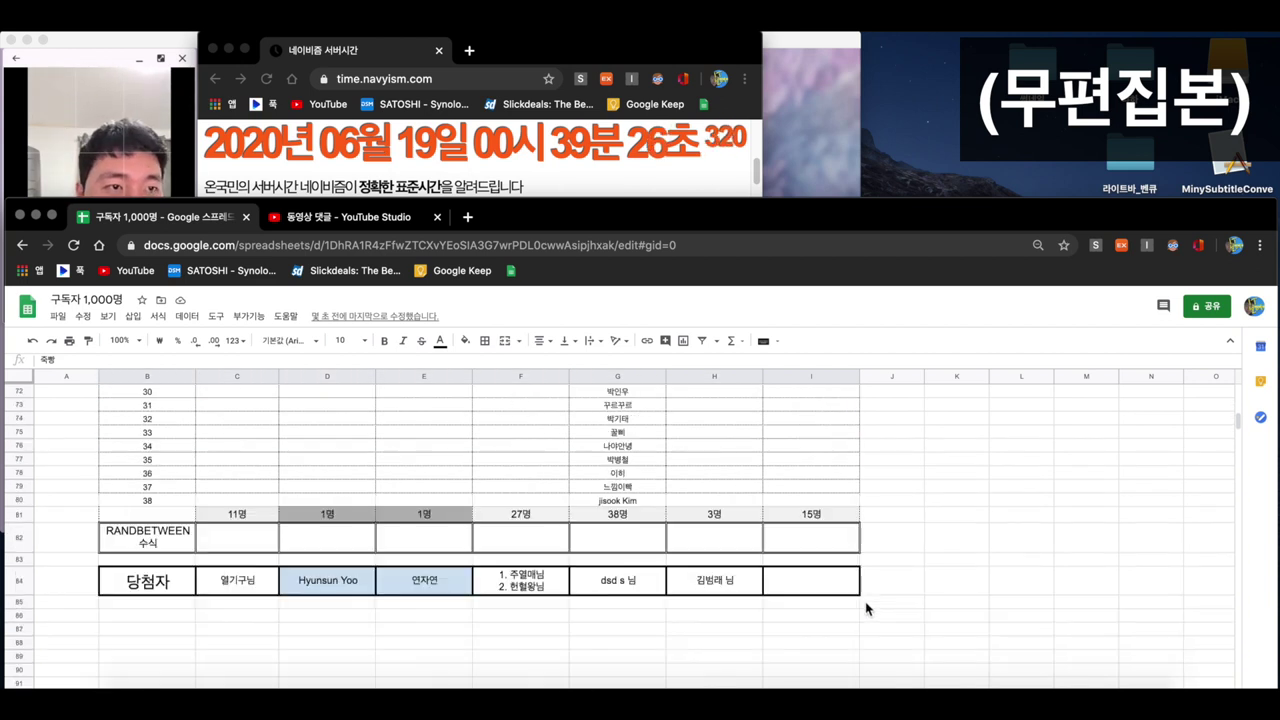
- Enter =RANDBETWEEN(1,15) in prize 7's draw cell I82
click(815, 550)
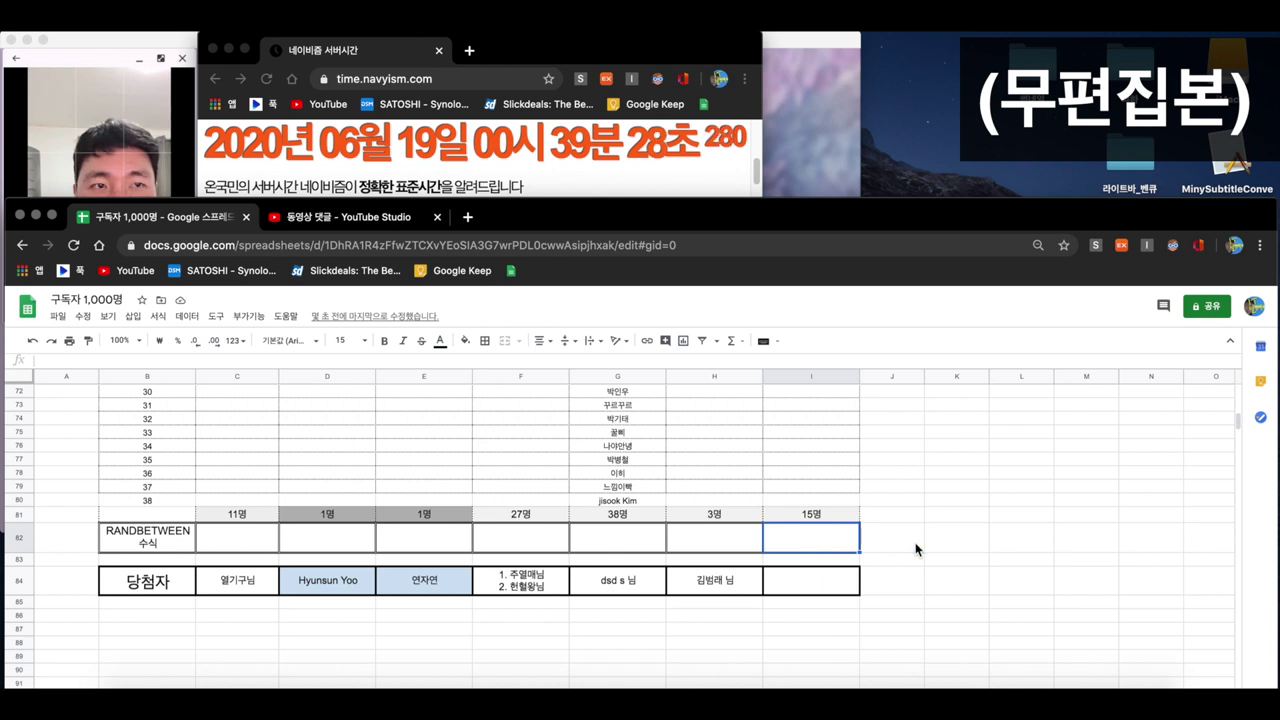
text(=ㄱ)
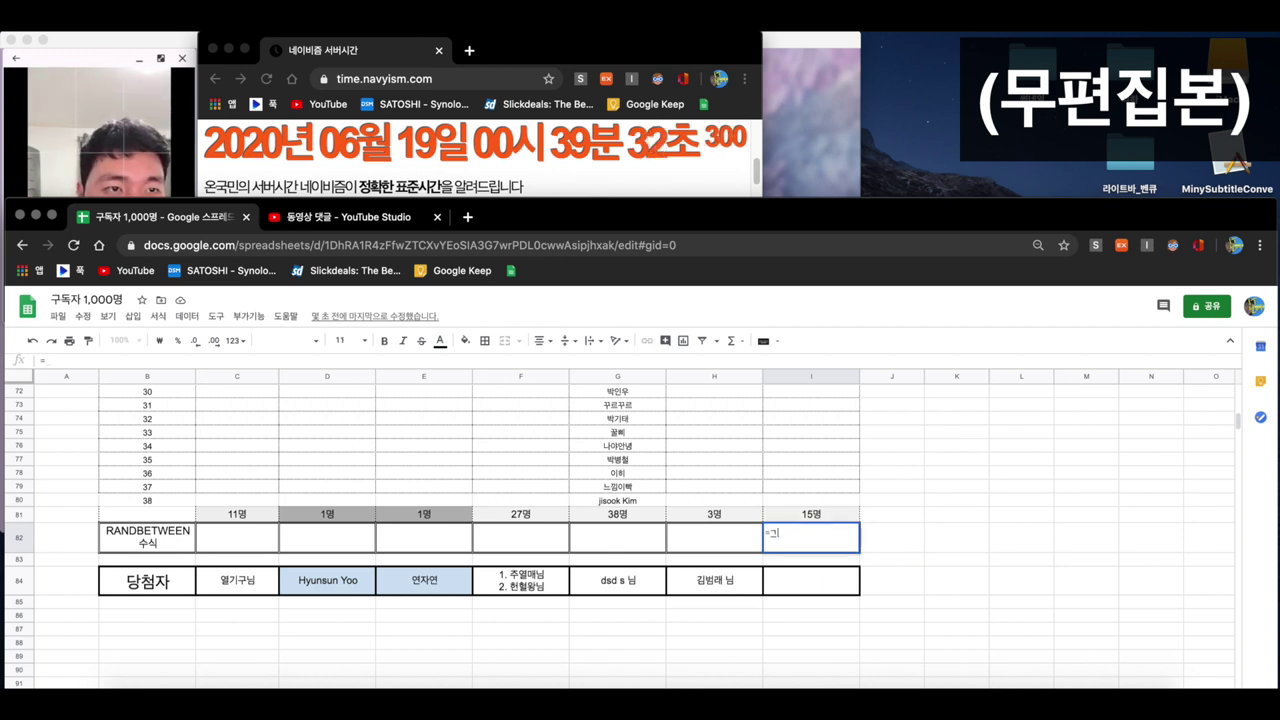
key(BackSpace)
text(r)
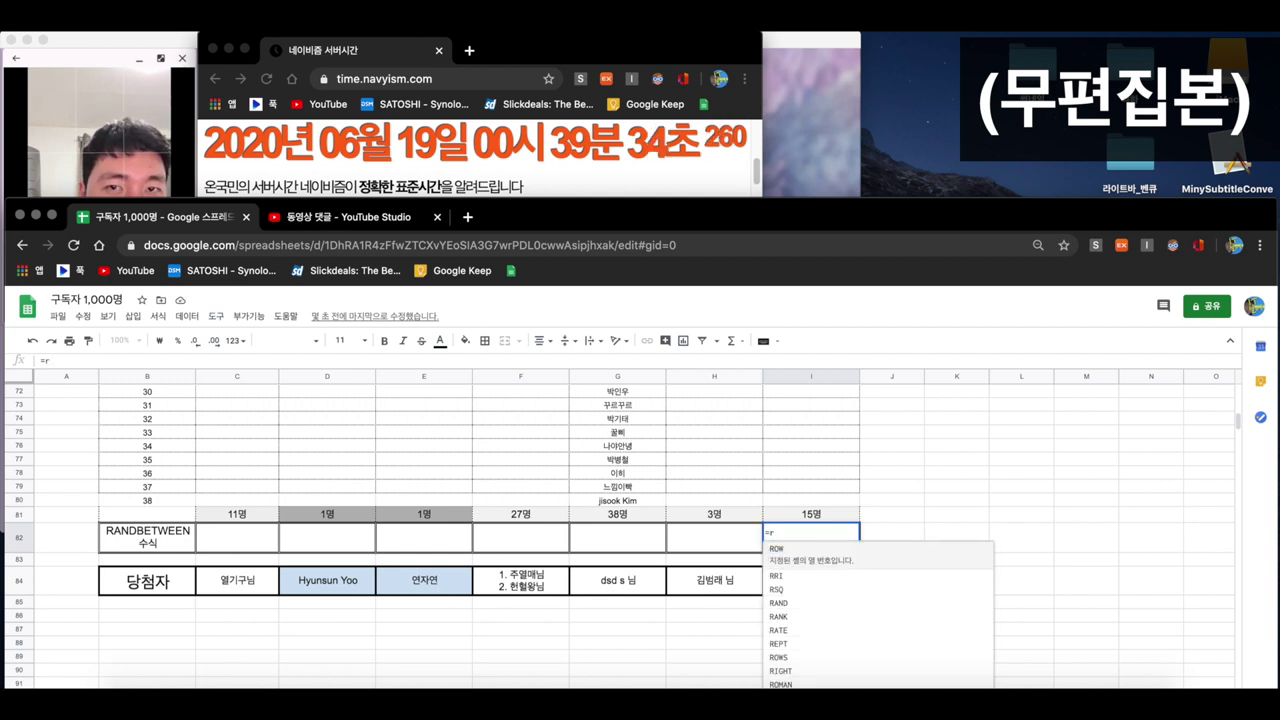
text(andb)
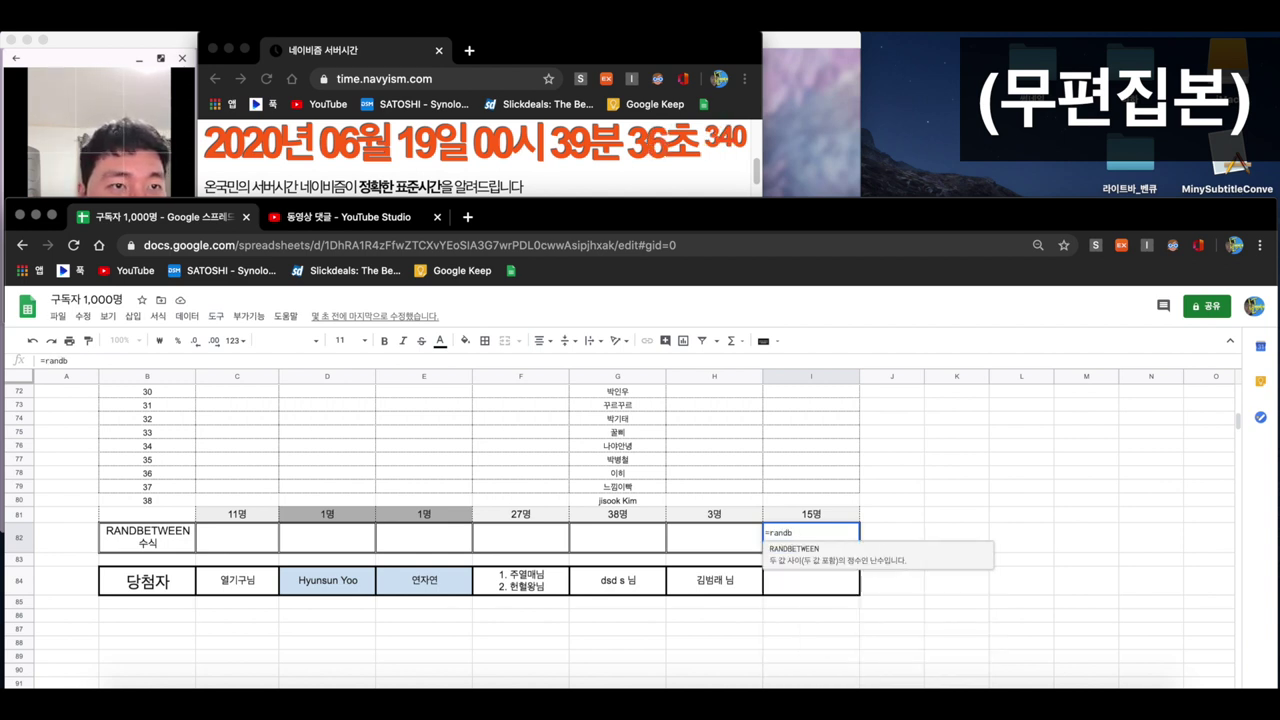
click(891, 553)
text(1,)
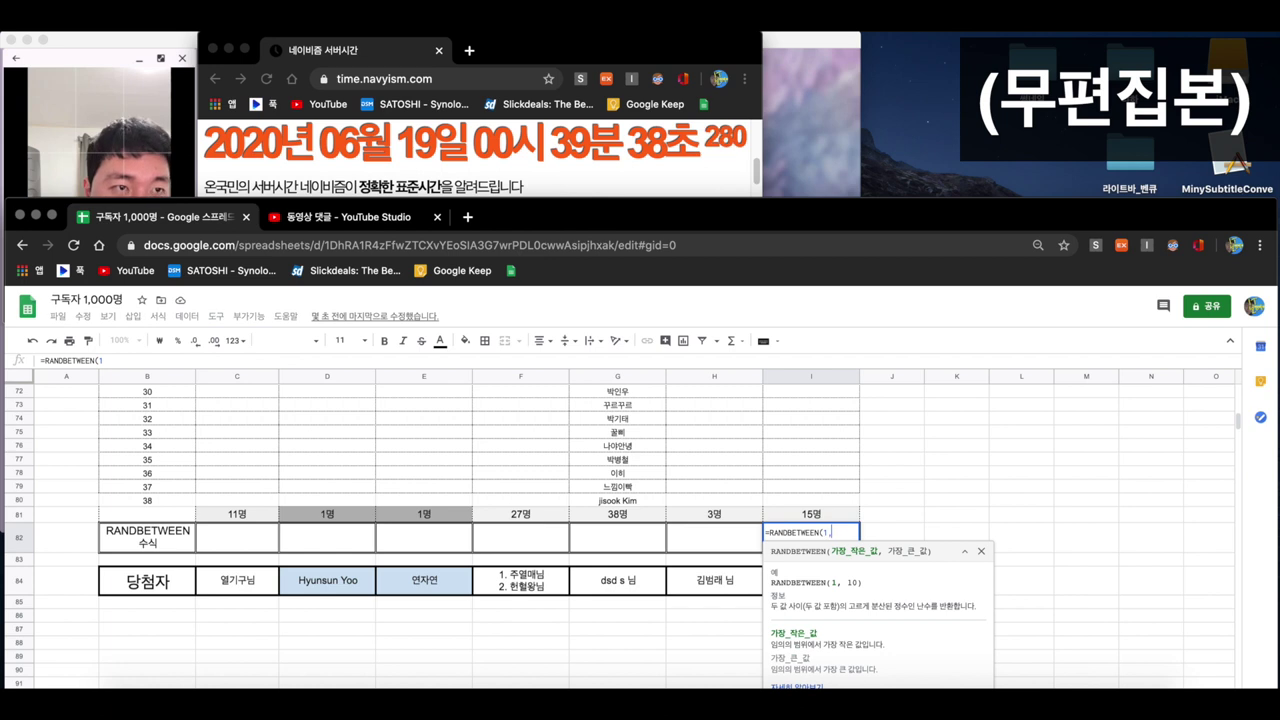
text(15)
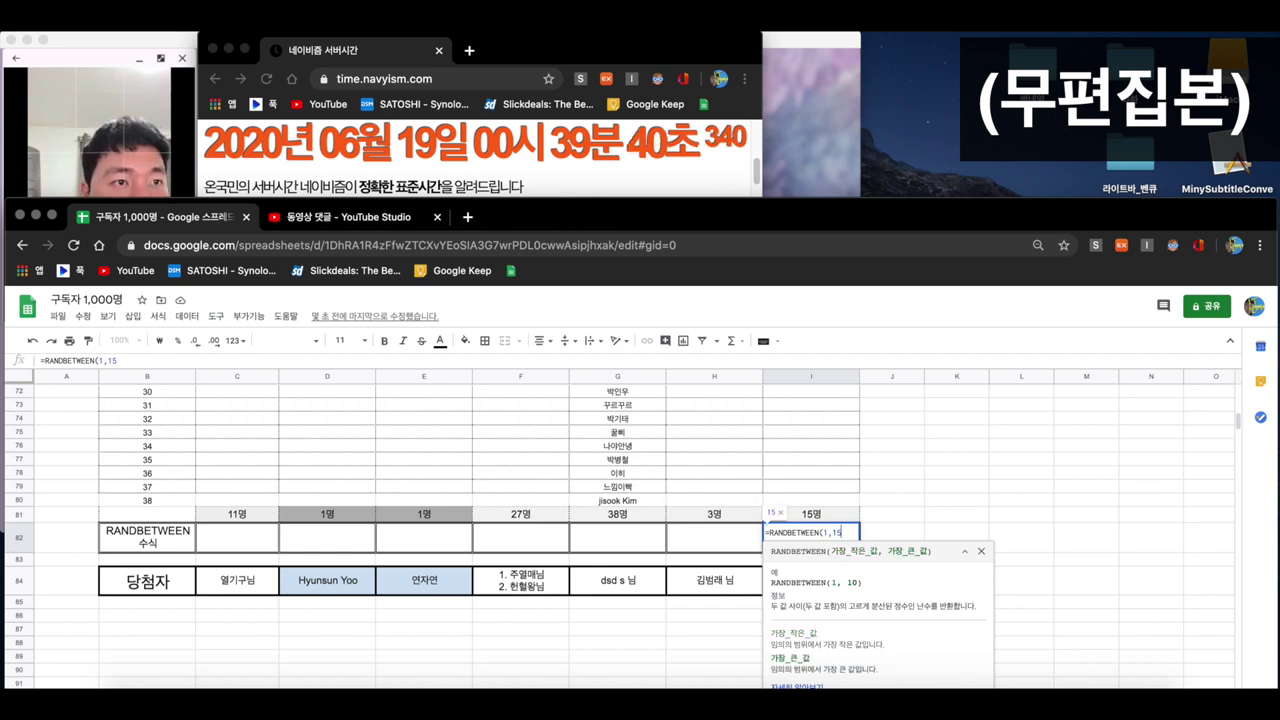
text())
key(Return)
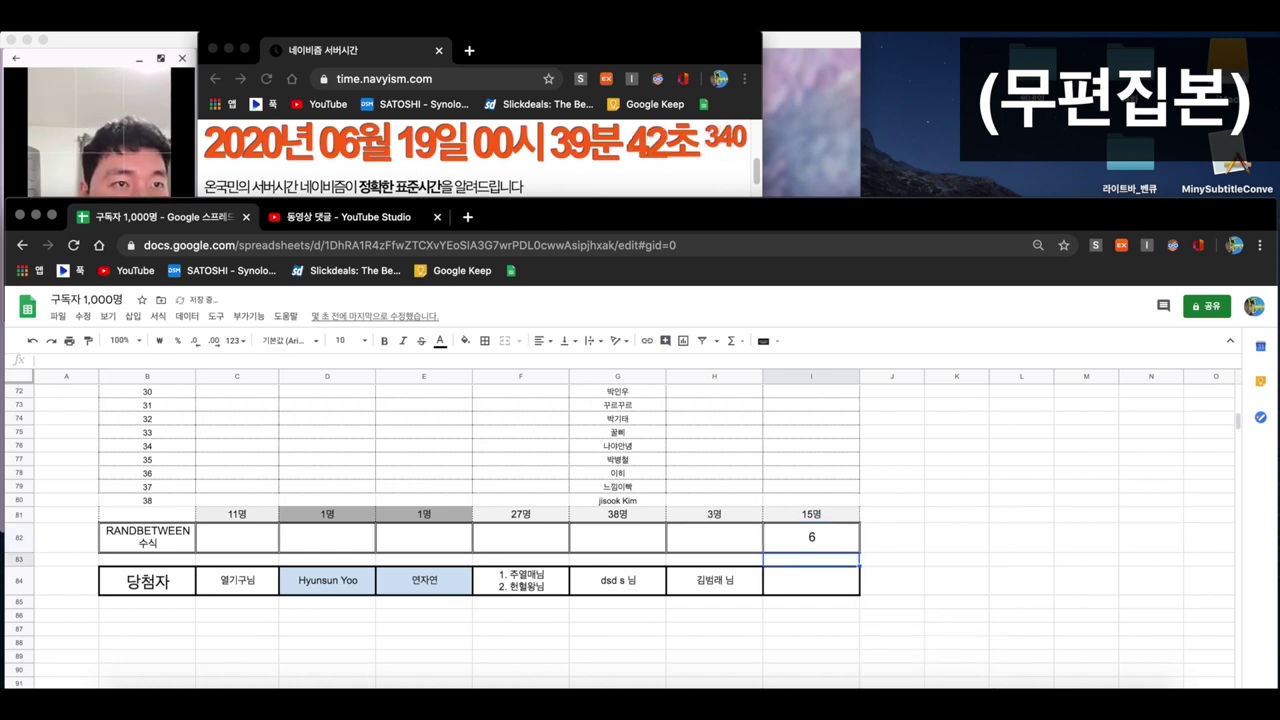
- Look up entrant 6 and type their nickname into winner cell I84
scroll(886, 547, up, 5)
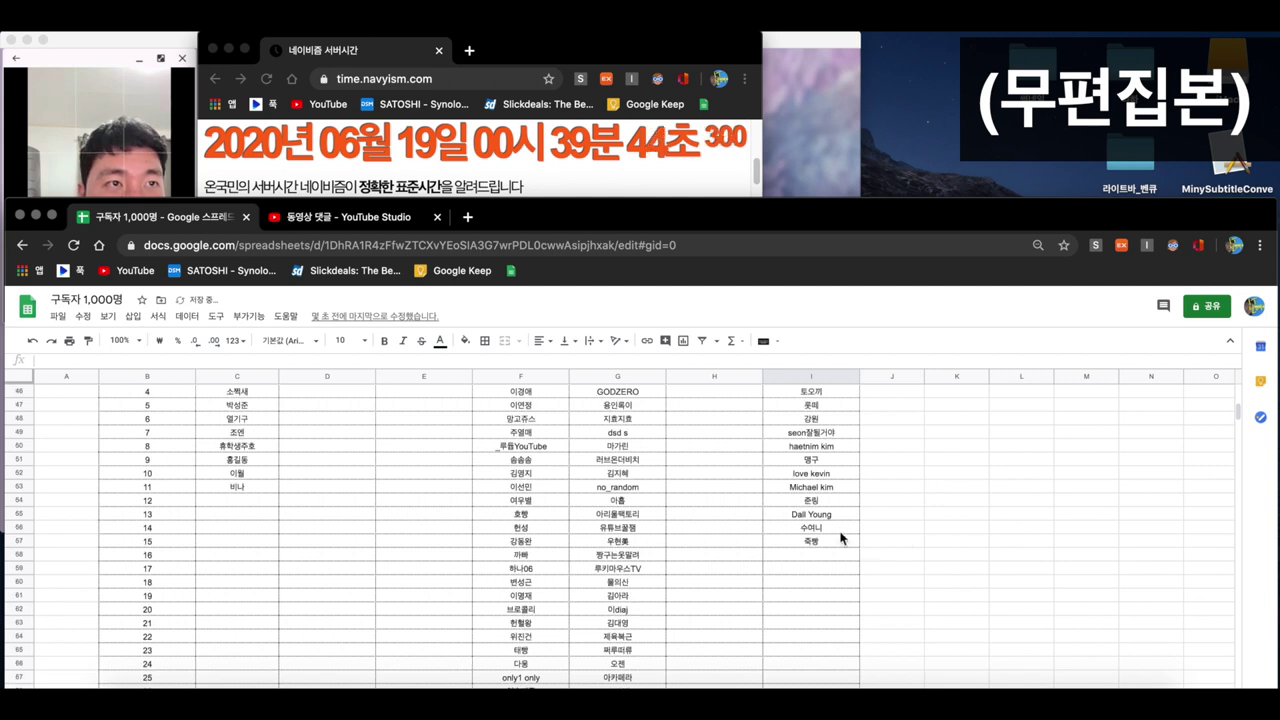
click(782, 420)
drag(779, 418, 179, 416)
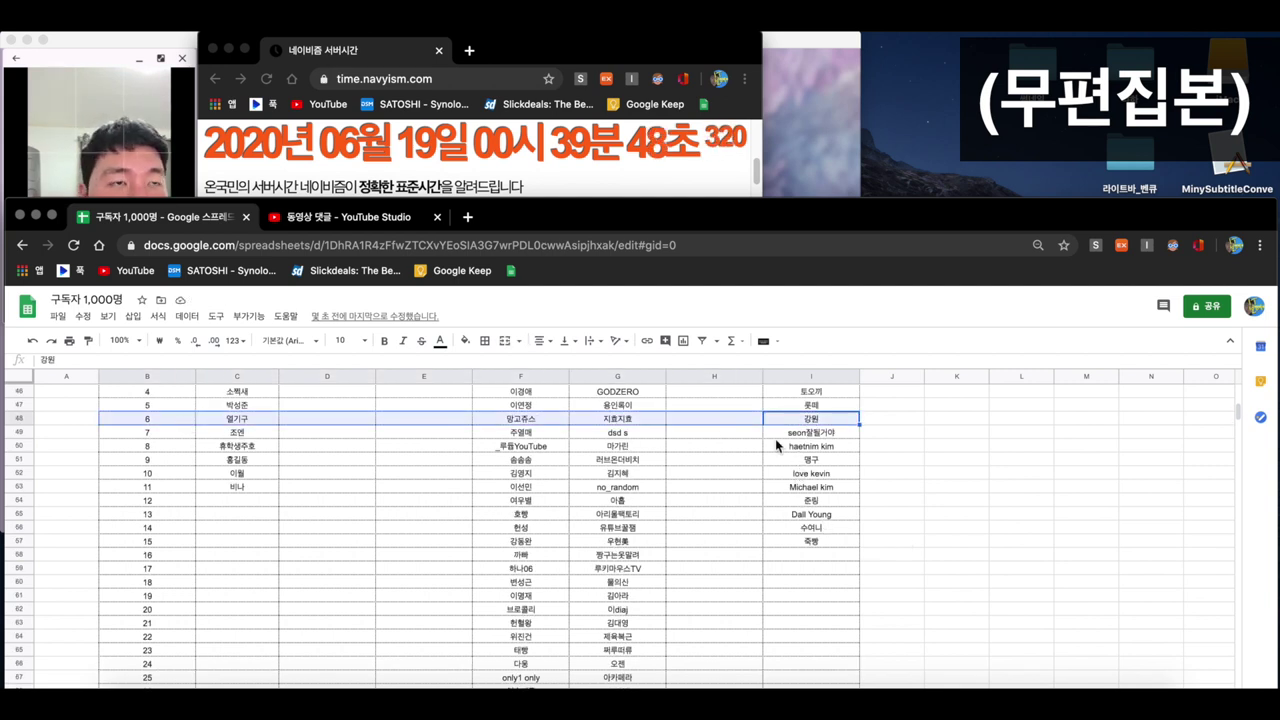
scroll(824, 465, down, 5)
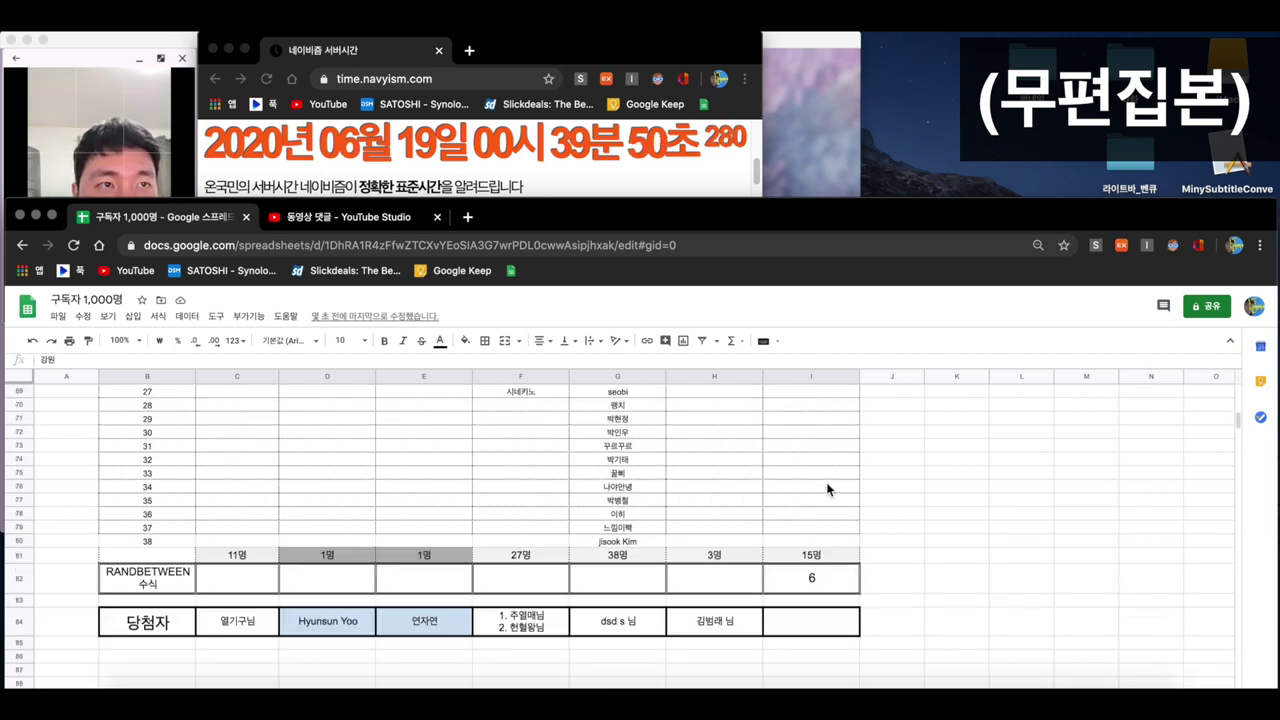
click(804, 627)
text(rkd)
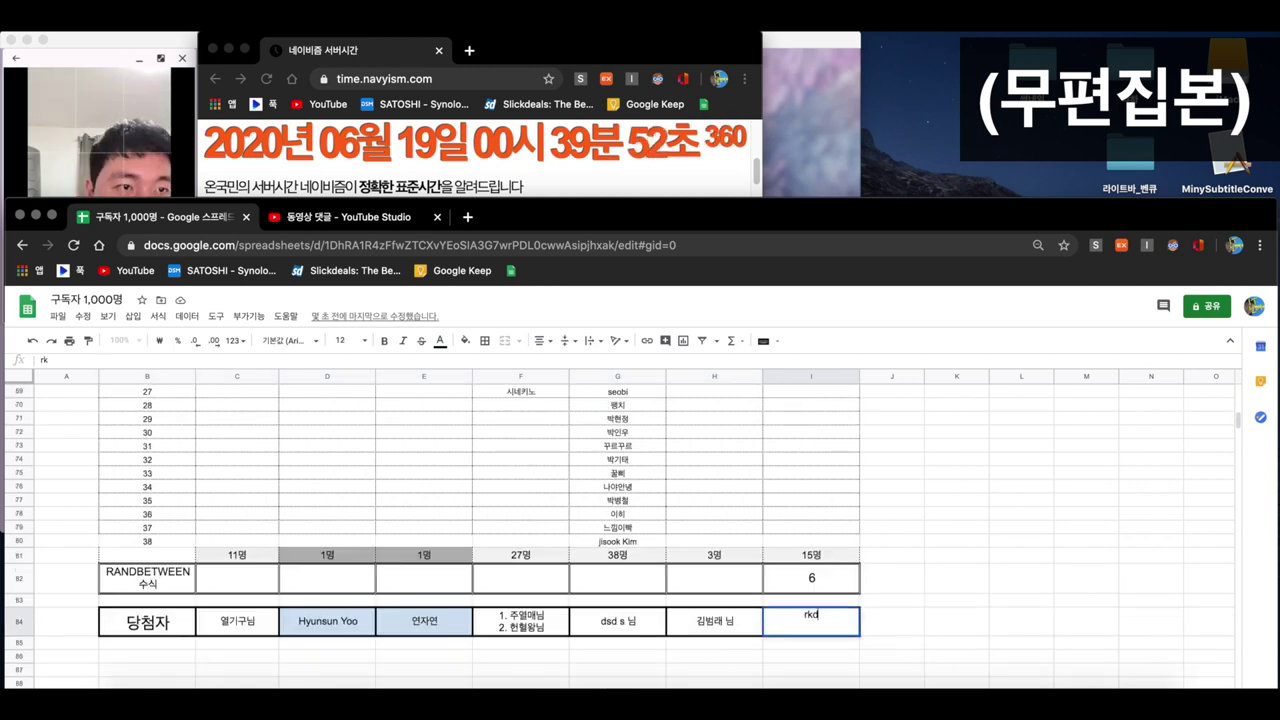
text(dnjs skla)
key(Return)
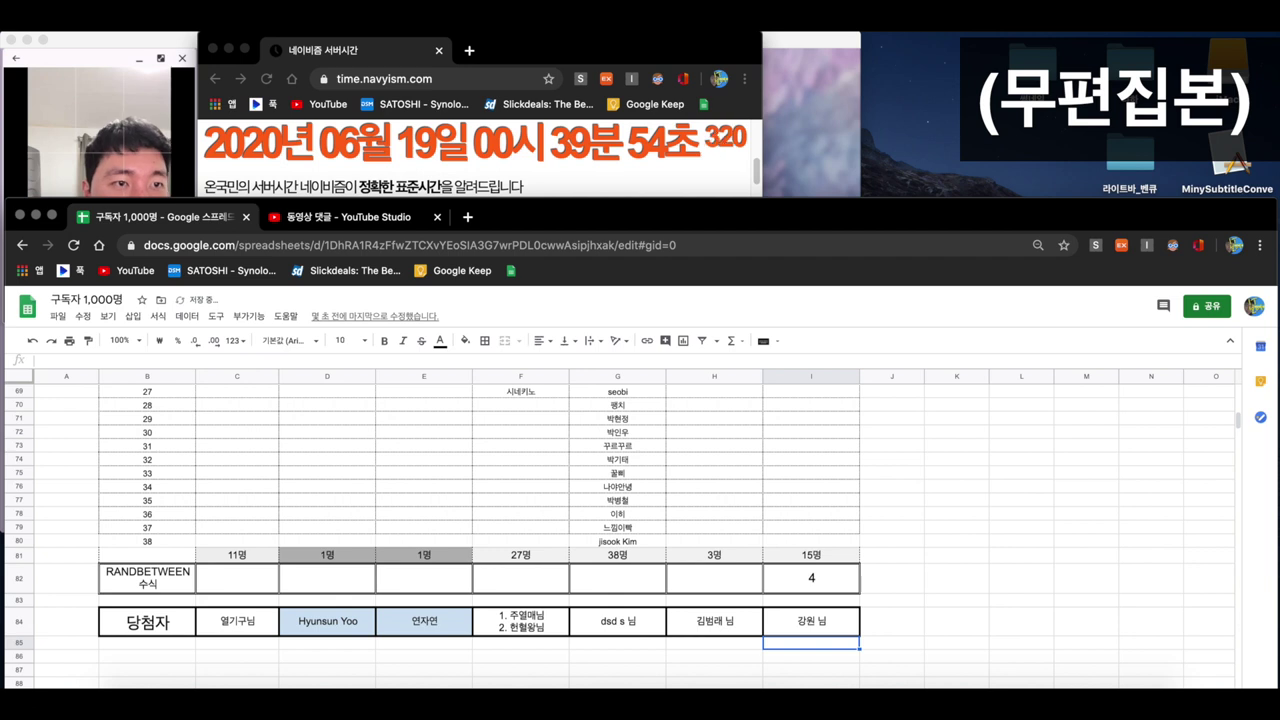
scroll(505, 575, up, 10)
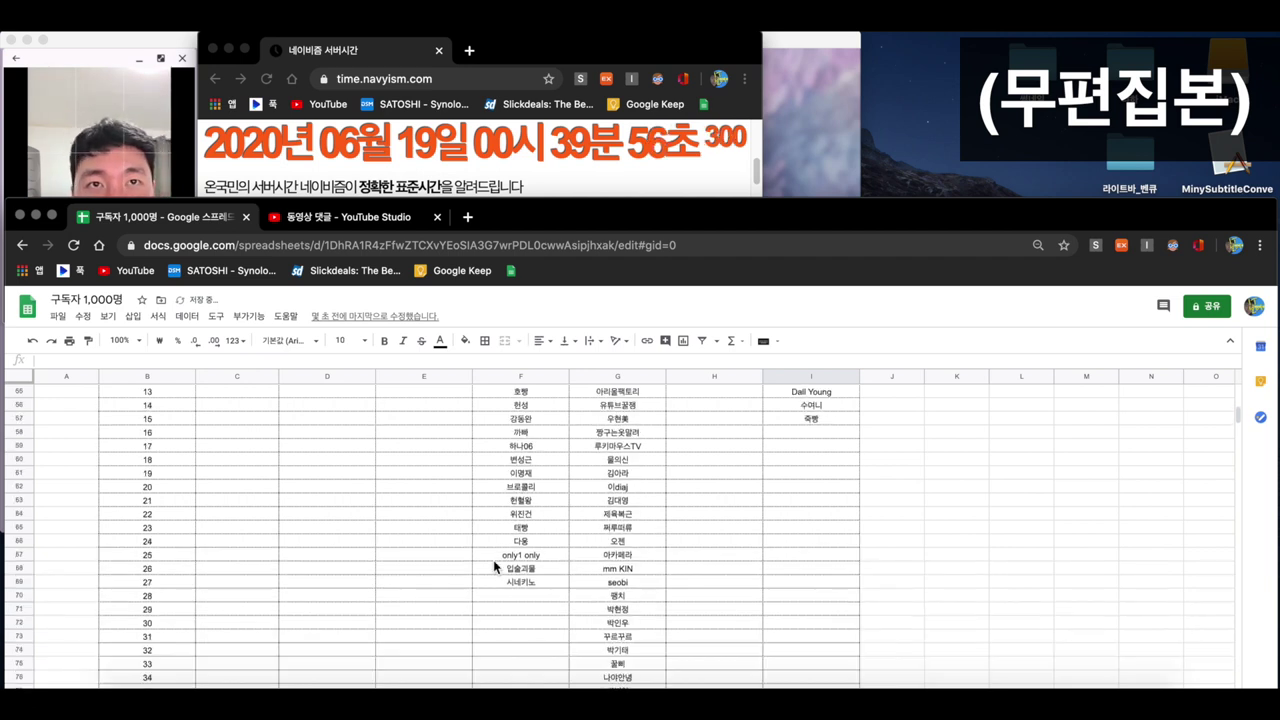
scroll(476, 541, down, 12)
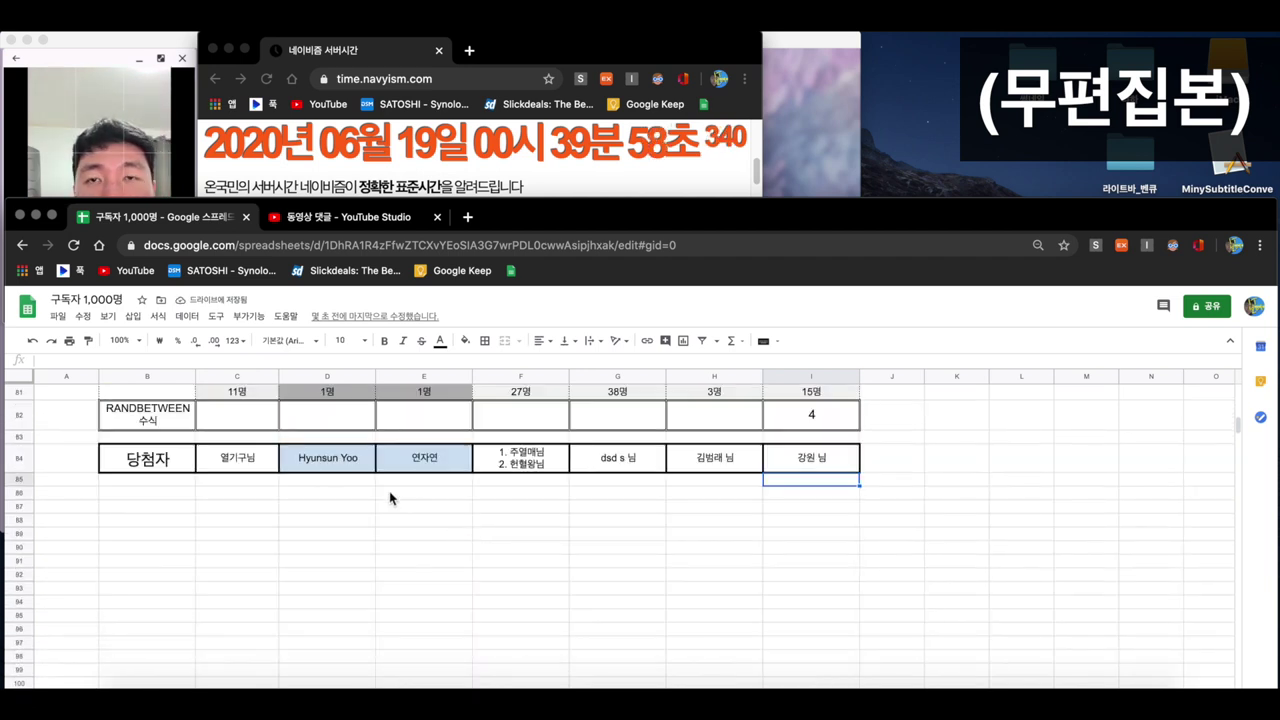
drag(245, 460, 840, 471)
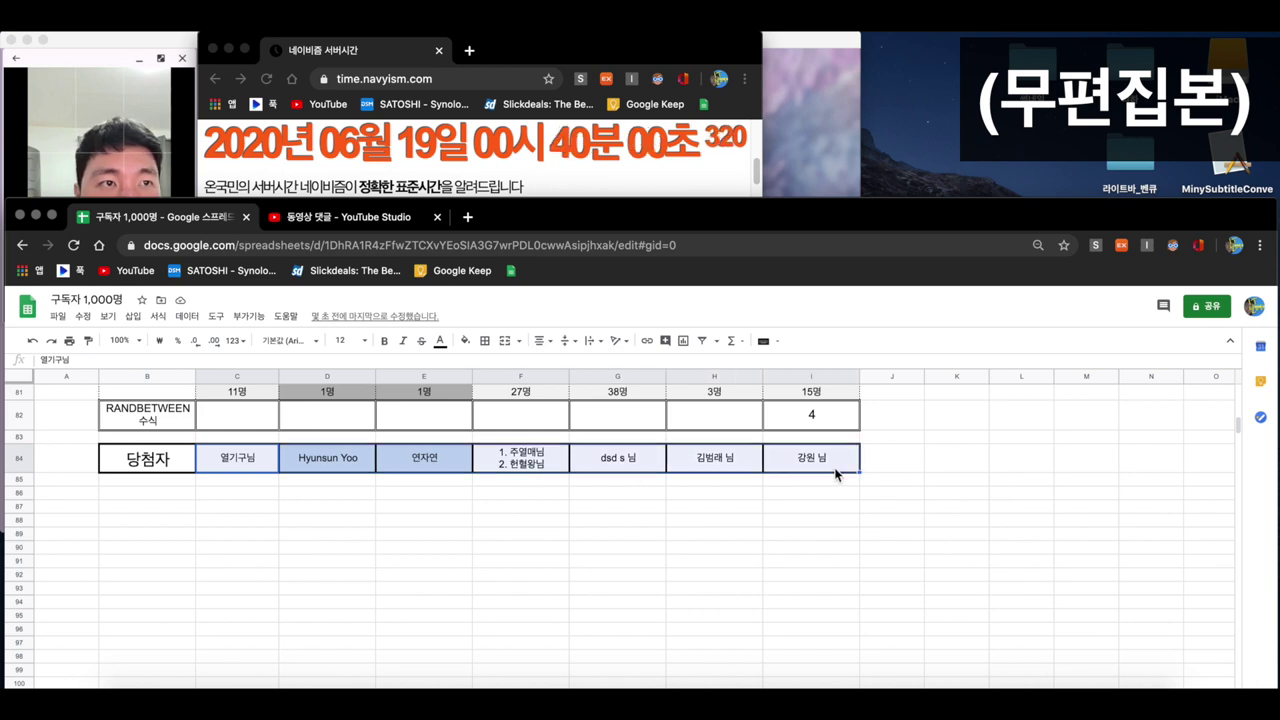
click(819, 482)
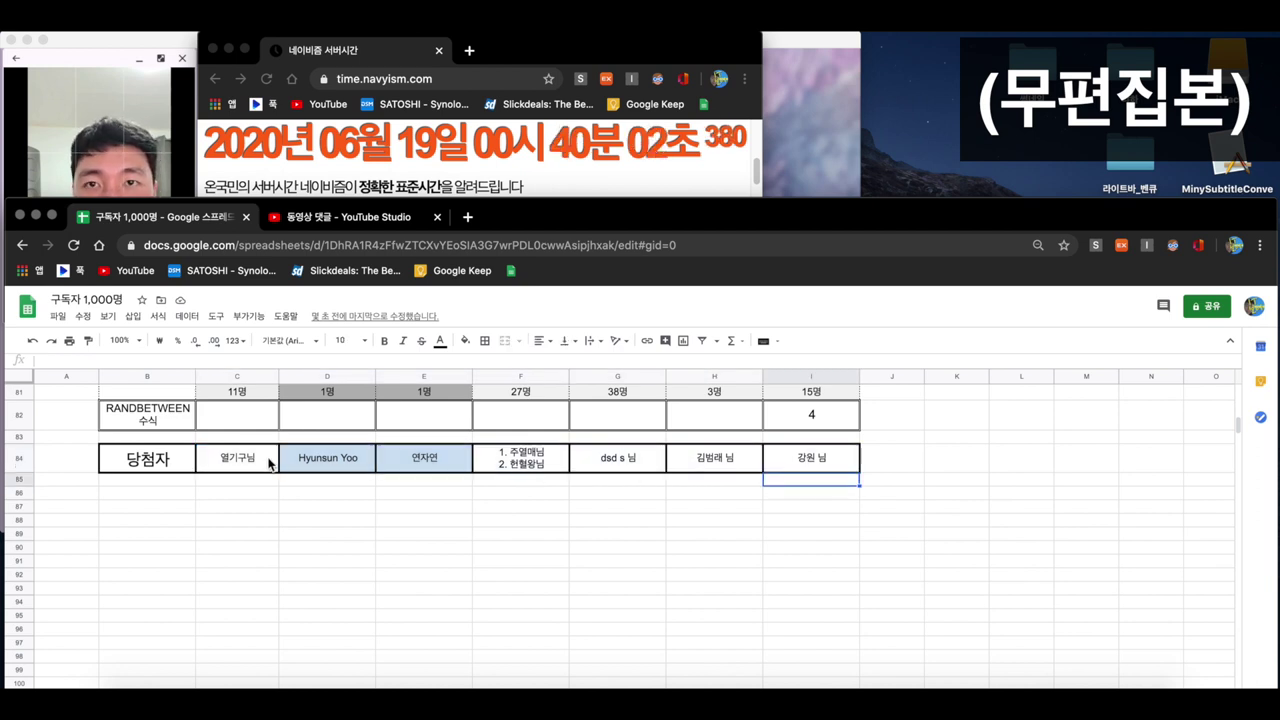
click(227, 465)
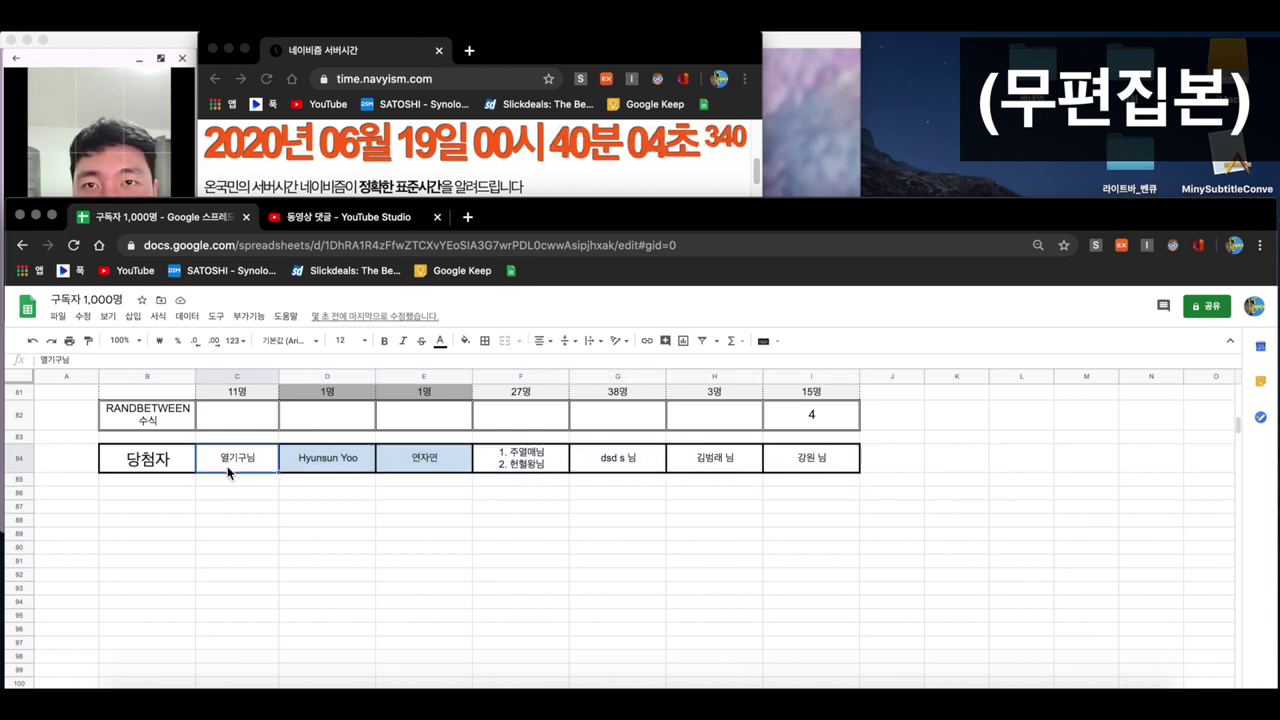
click(351, 463)
click(434, 469)
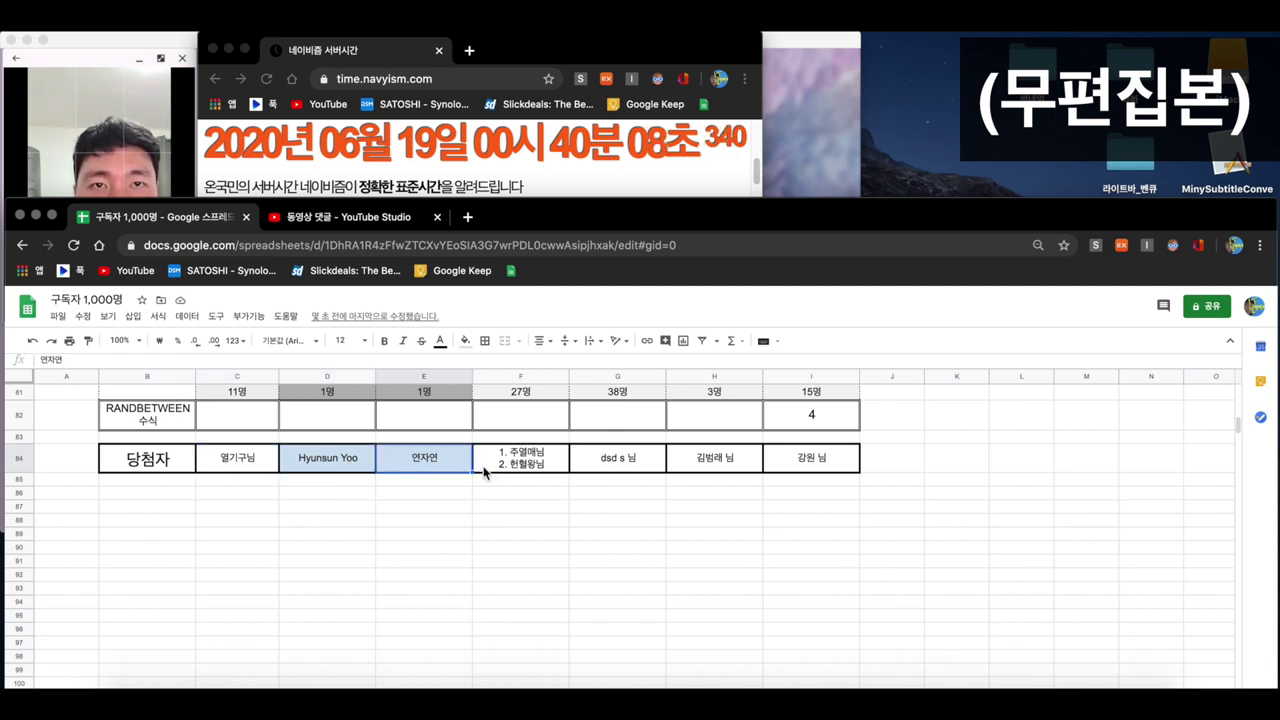
click(531, 468)
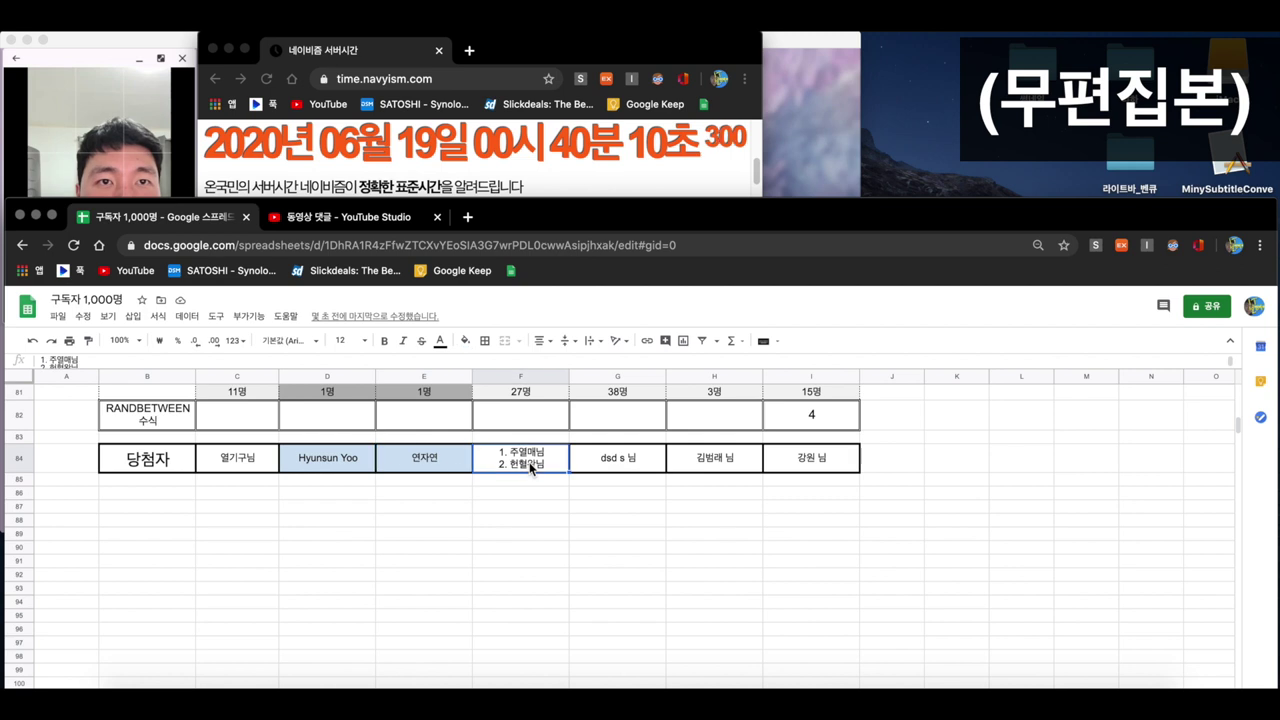
click(640, 470)
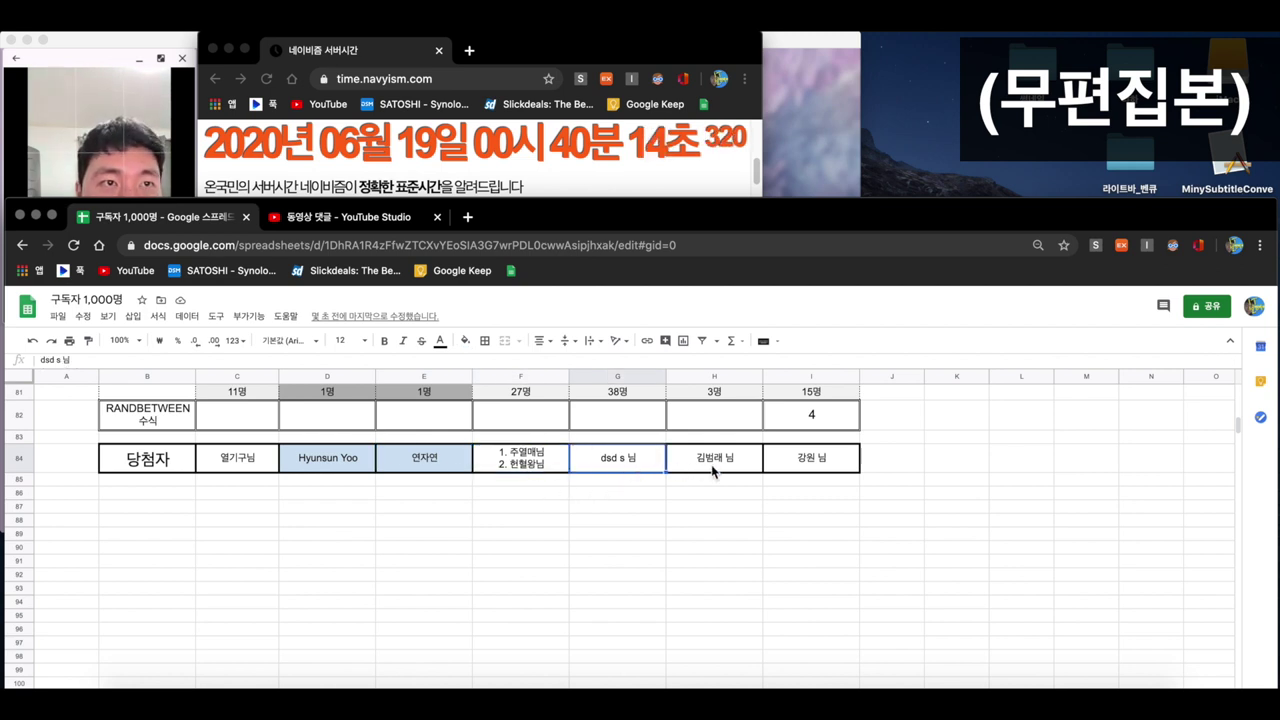
click(726, 469)
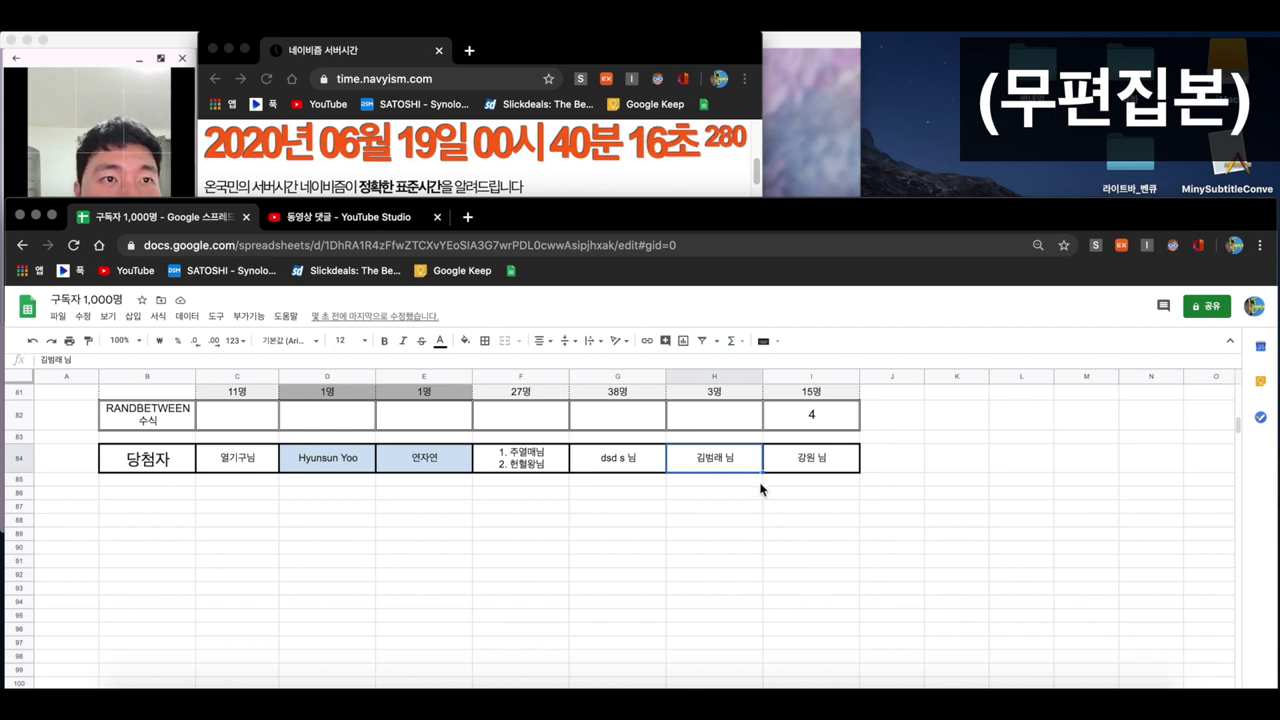
click(815, 462)
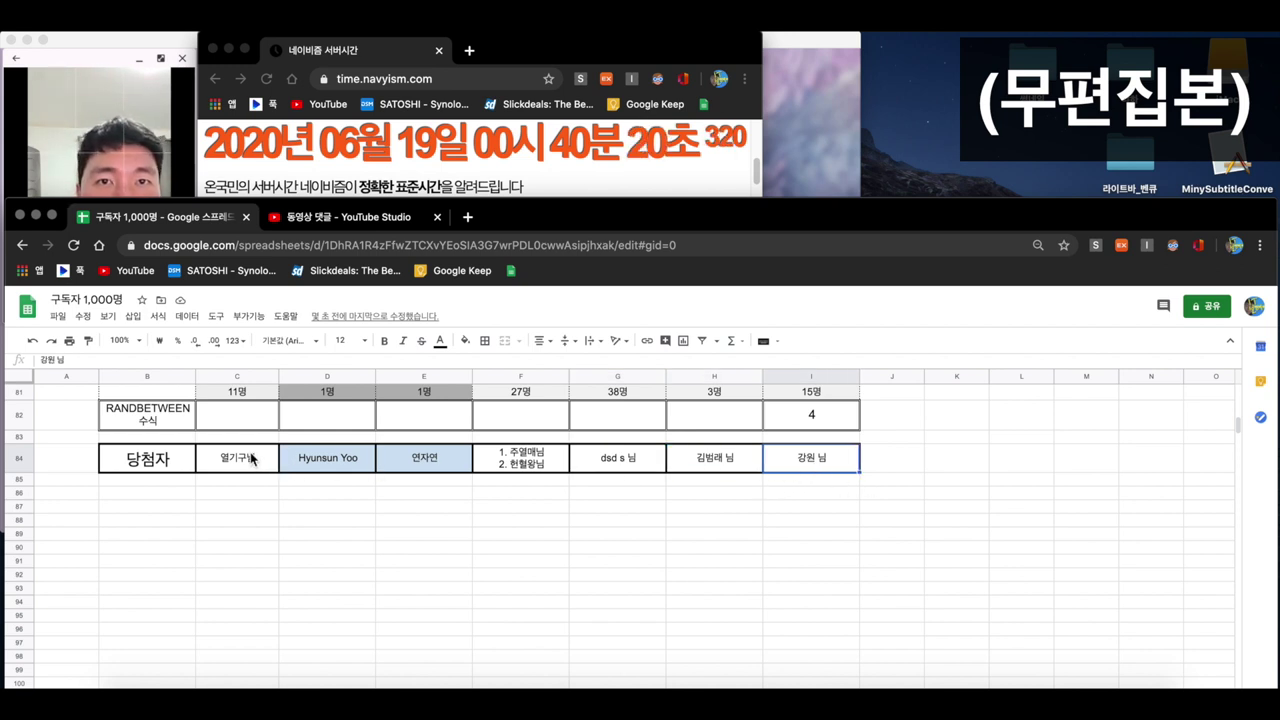
drag(250, 458, 860, 470)
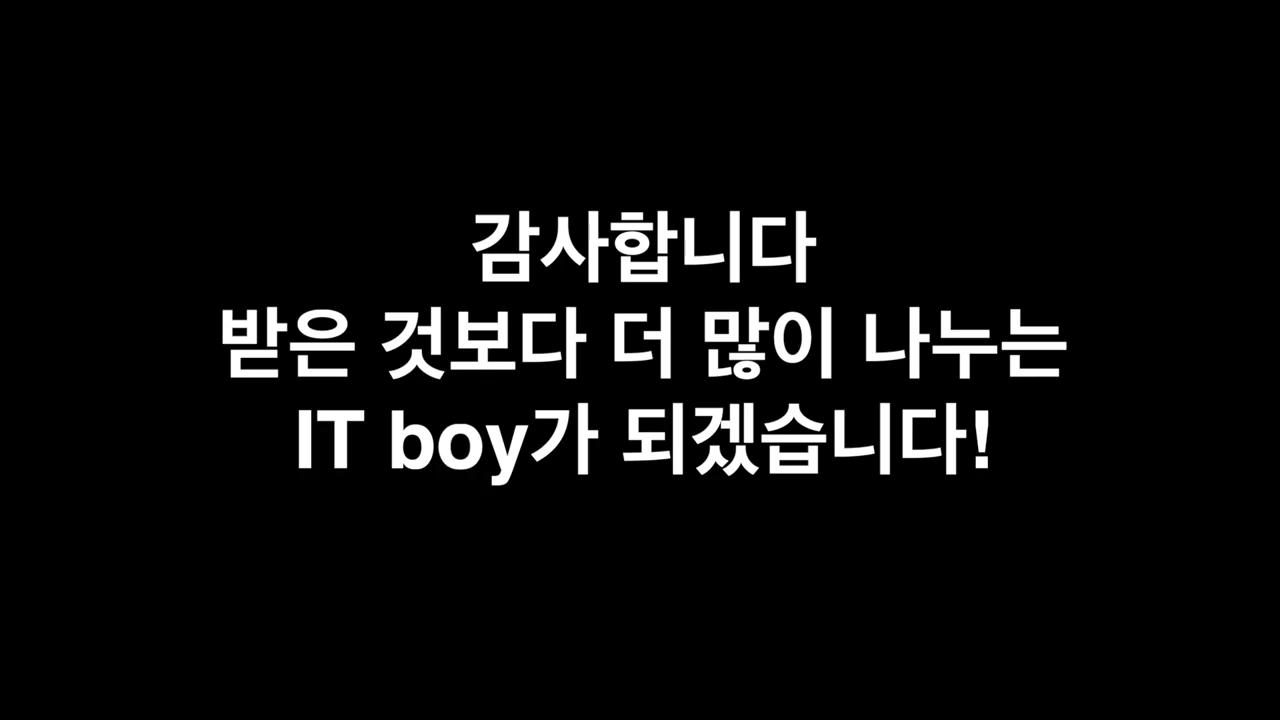